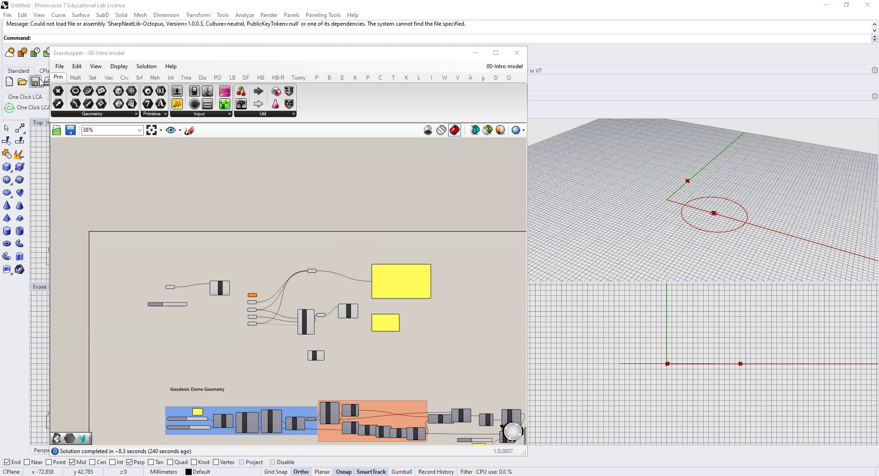
# Move the floating Grasshopper window aside so that more of the Rhino viewports is uncovered
pyautogui.click(495, 58)
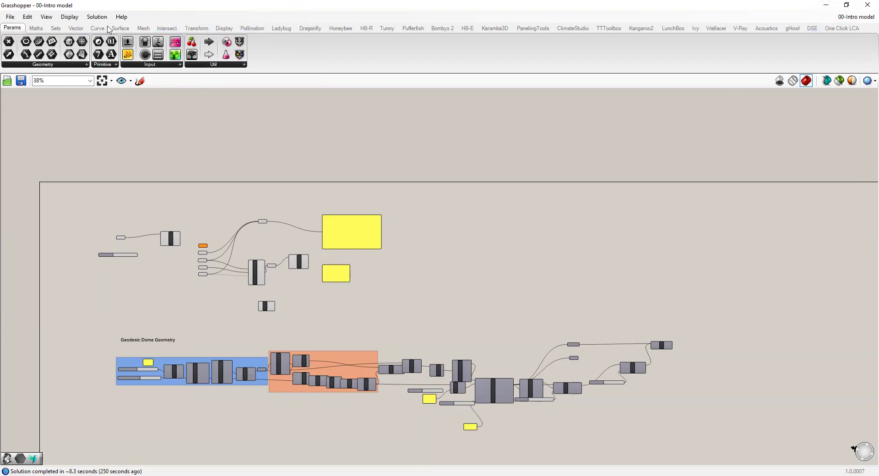
pyautogui.click(847, 5)
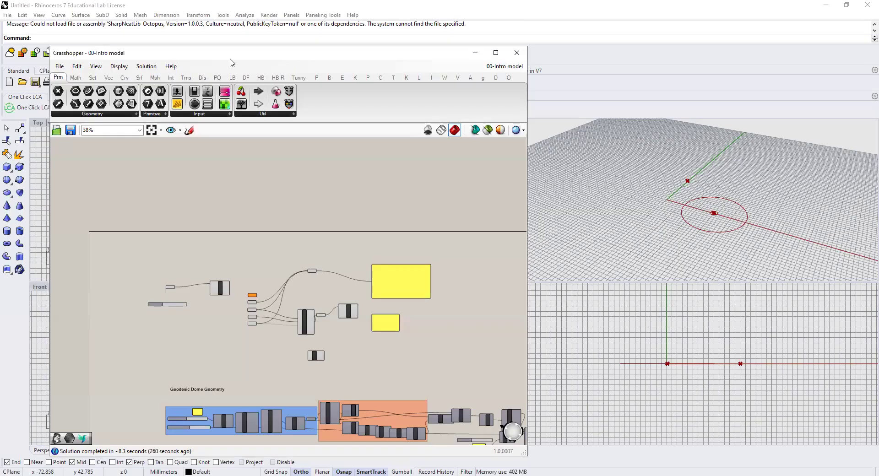
pyautogui.moveTo(231, 62); pyautogui.dragTo(184, 62)
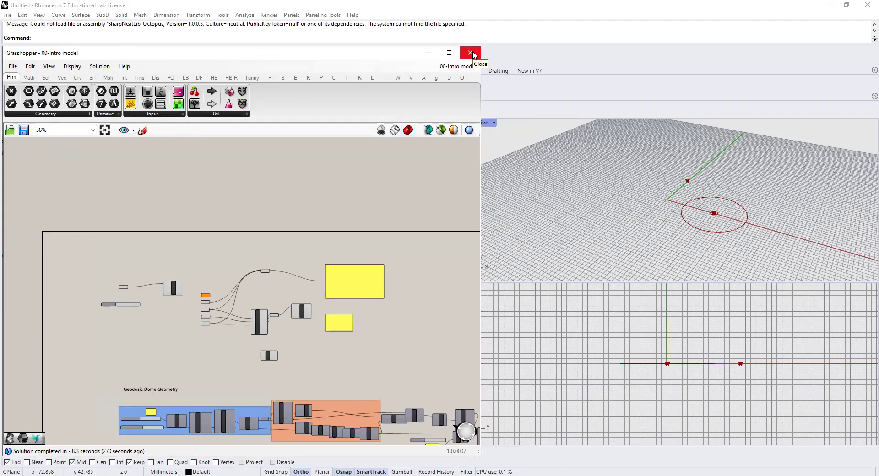
# Close the Grasshopper window and relaunch it maximized using the Grasshopper command in Rhino
pyautogui.click(470, 54)
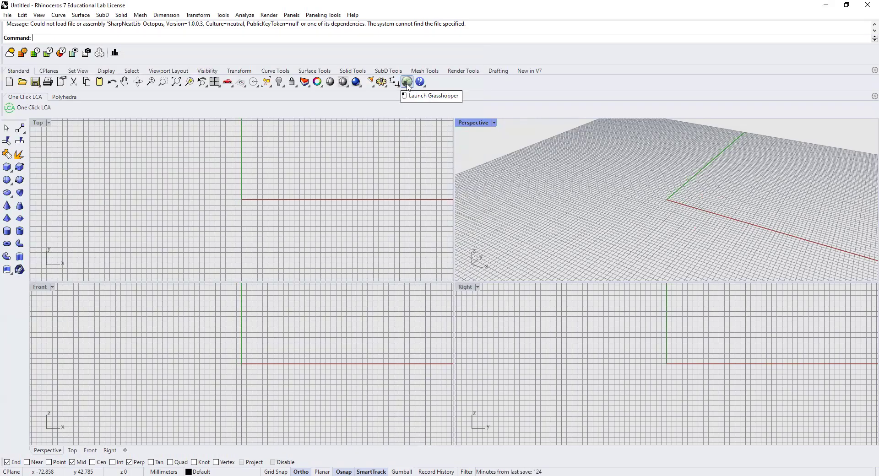
pyautogui.write('Grasshopper')
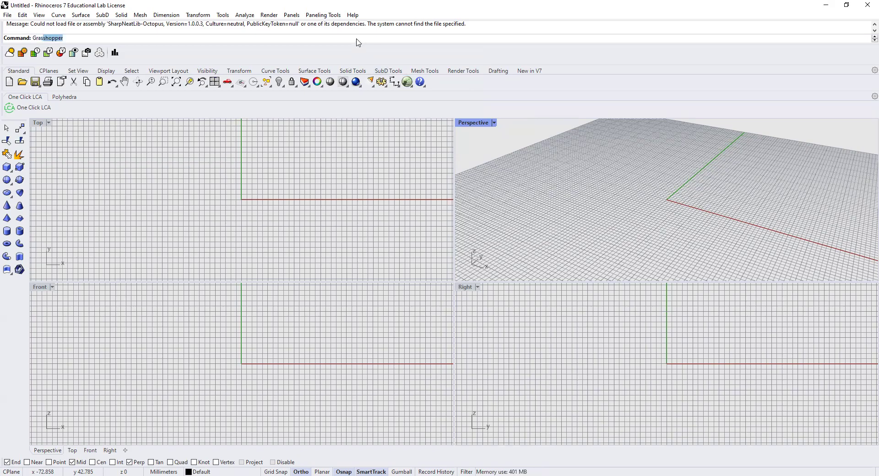
pyautogui.press('Return')
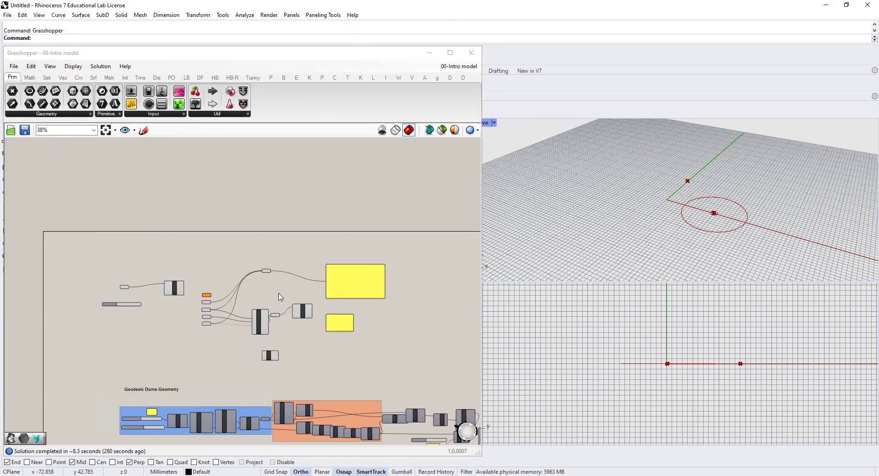
pyautogui.click(450, 52)
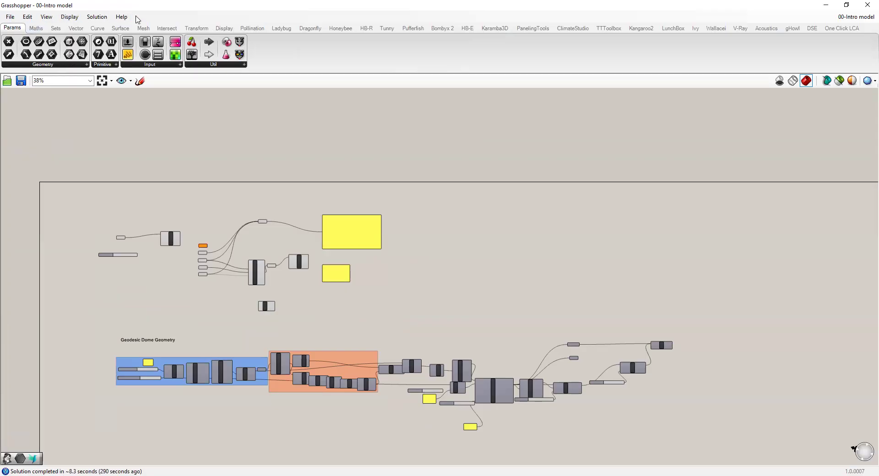
# Review the AutoSave options in the Files section of the Grasshopper preferences
pyautogui.click(10, 17)
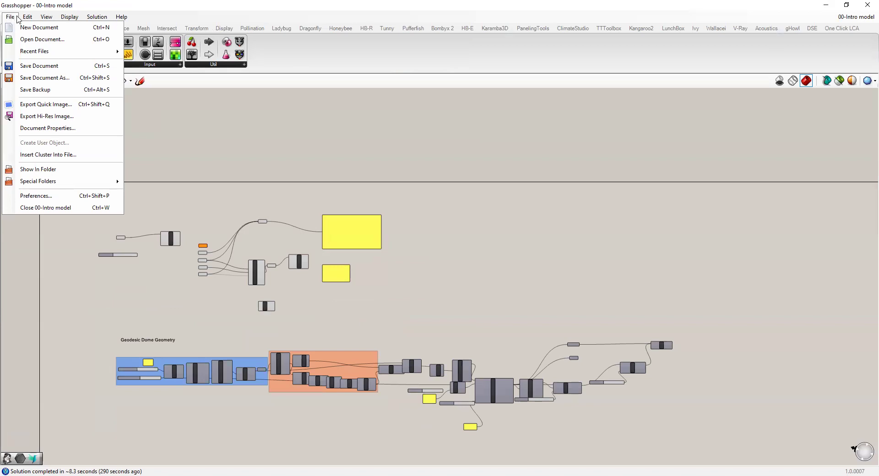
pyautogui.click(32, 19)
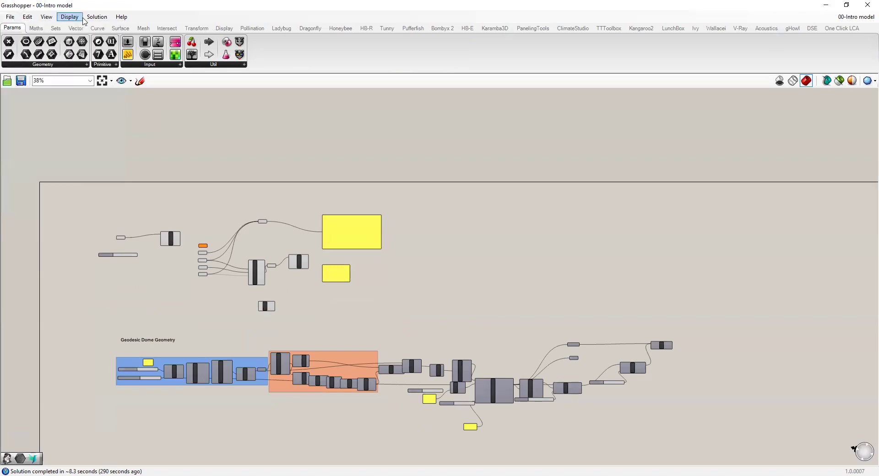
pyautogui.click(10, 19)
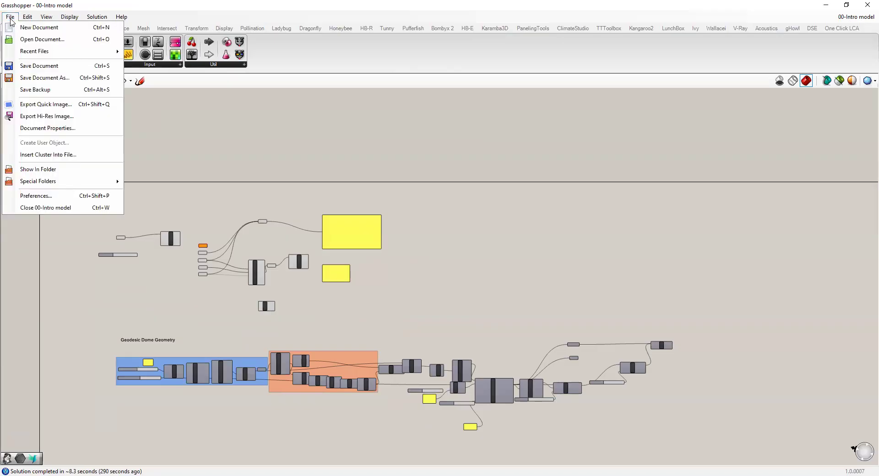
pyautogui.click(26, 201)
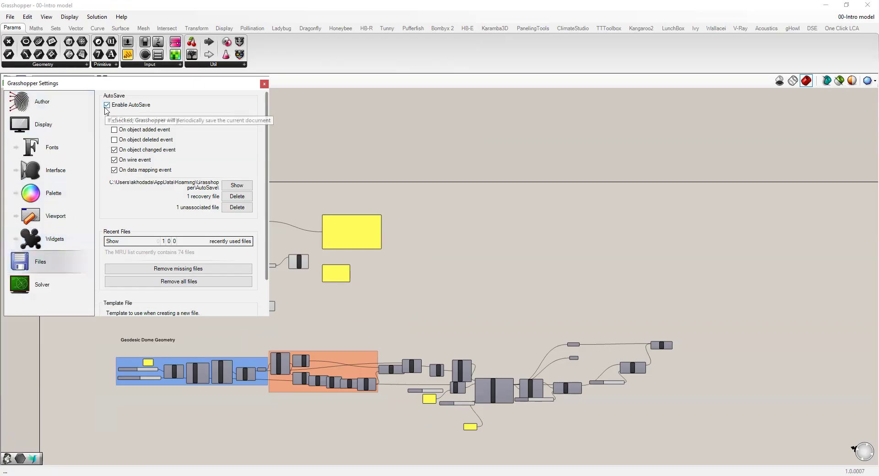
pyautogui.click(264, 84)
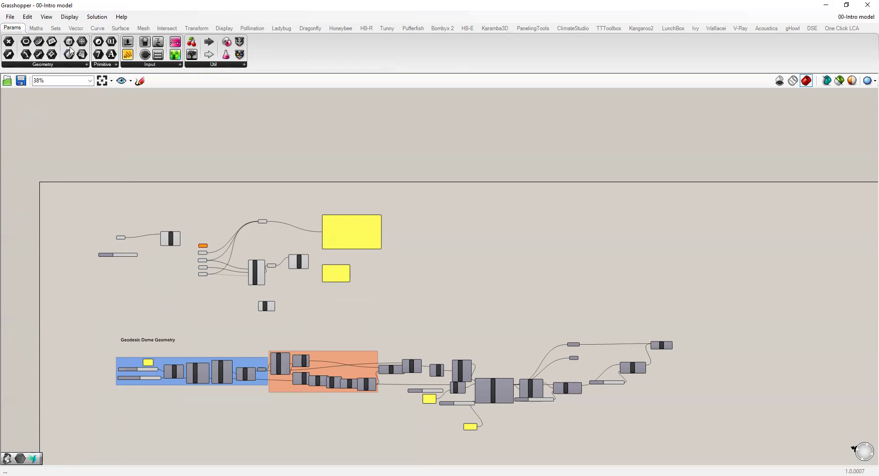
# Look through the Params geometry types and the component categories from Maths to Ladybug
pyautogui.click(86, 65)
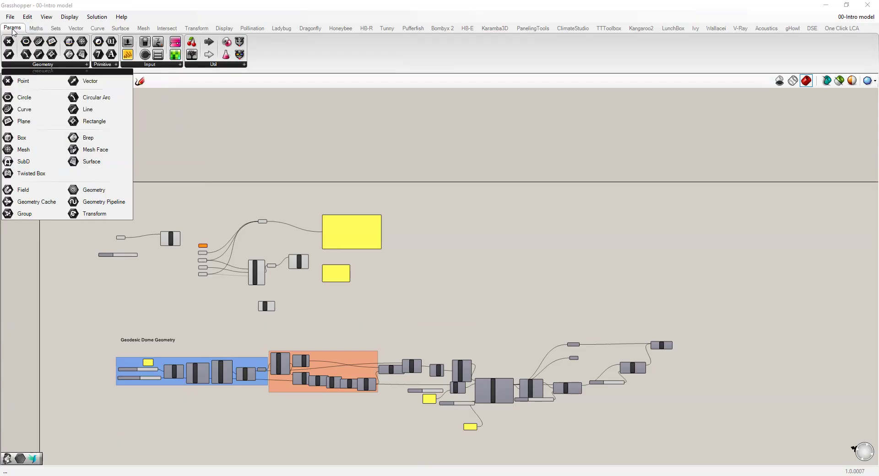
pyautogui.click(39, 30)
pyautogui.click(56, 30)
pyautogui.click(76, 31)
pyautogui.click(97, 30)
pyautogui.click(120, 29)
pyautogui.click(144, 28)
pyautogui.click(163, 31)
pyautogui.click(197, 29)
pyautogui.click(222, 30)
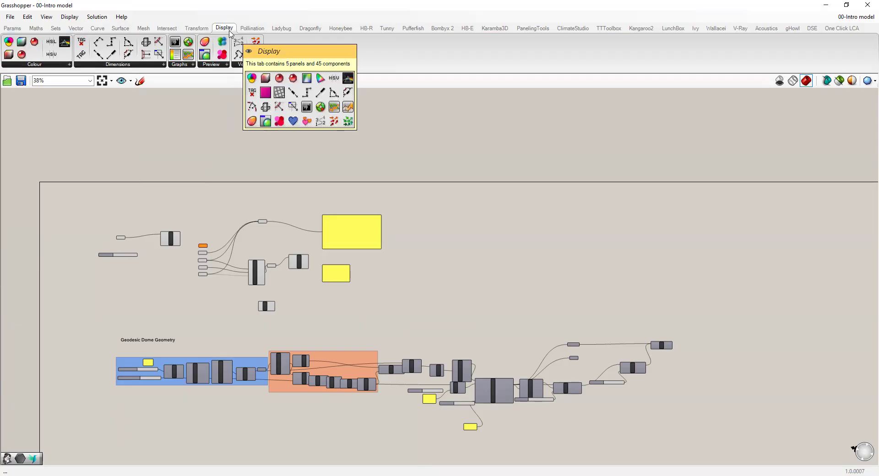
pyautogui.click(252, 29)
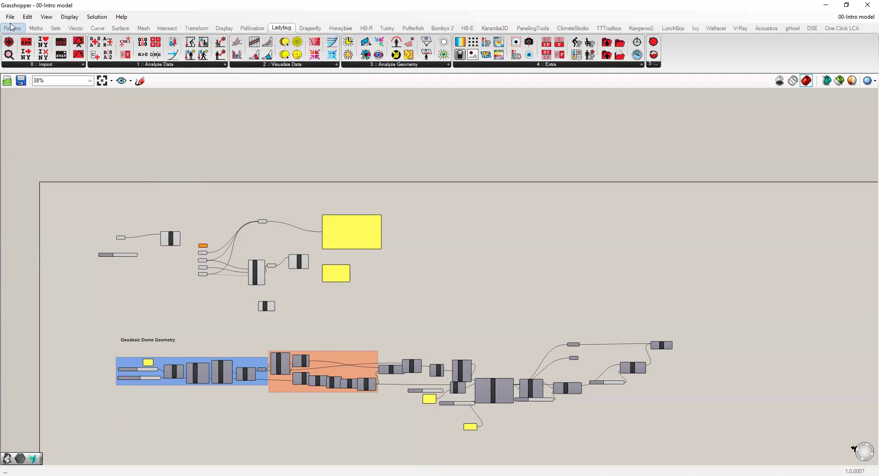
# View the full list of Input components in the Params category
pyautogui.click(9, 28)
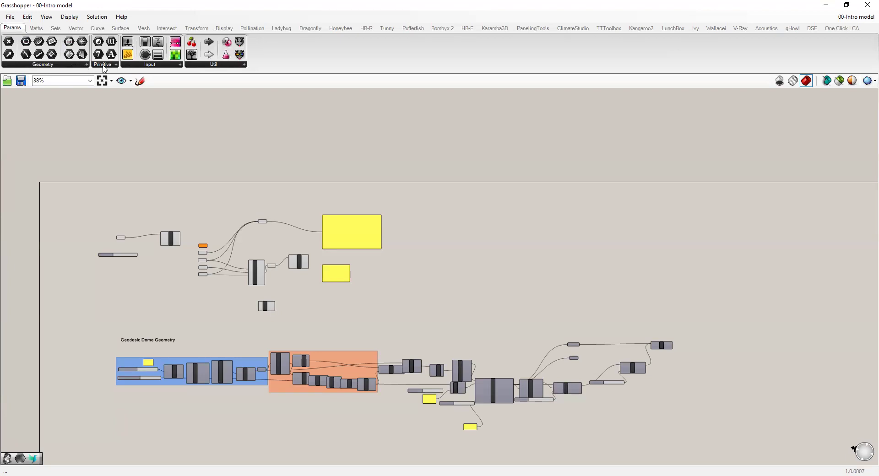
pyautogui.click(173, 66)
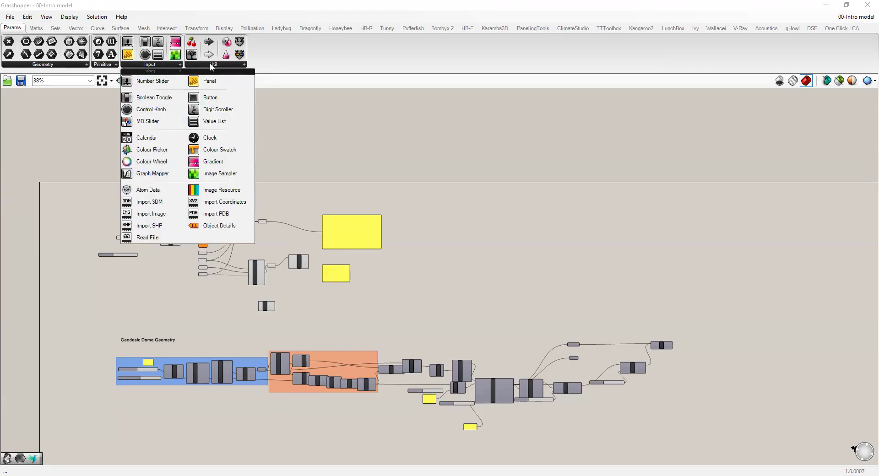
pyautogui.click(332, 142)
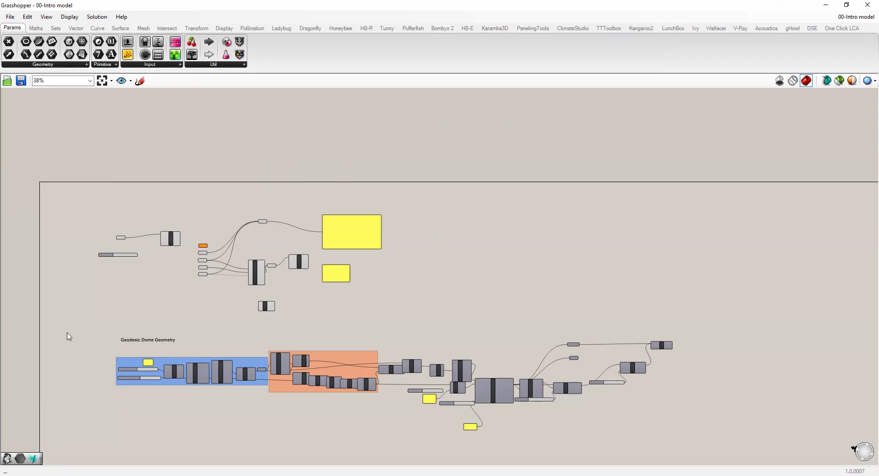
# Examine the point and circle components and the Geodesic Dome Geometry groups on the canvas
pyautogui.scroll(-5, 334, 303)
pyautogui.scroll(8, 230, 299)
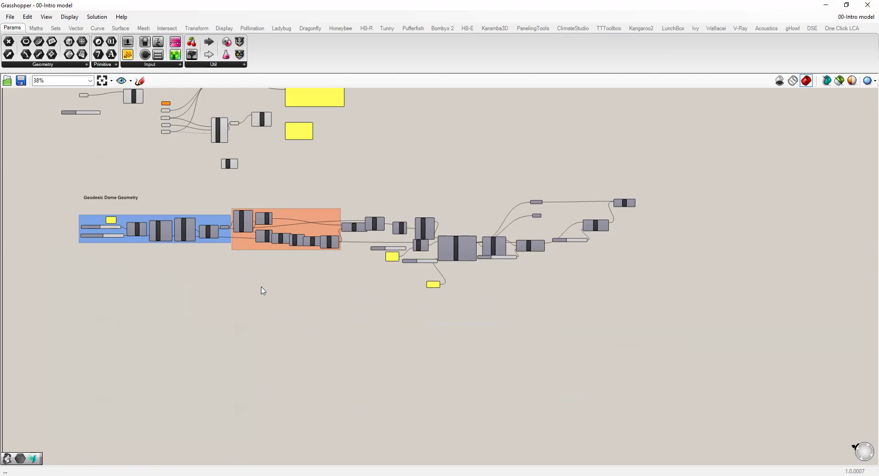
pyautogui.scroll(1, 172, 309)
pyautogui.moveTo(172, 309); pyautogui.dragTo(289, 394, button='right')
pyautogui.moveTo(249, 208); pyautogui.dragTo(238, 316, button='right')
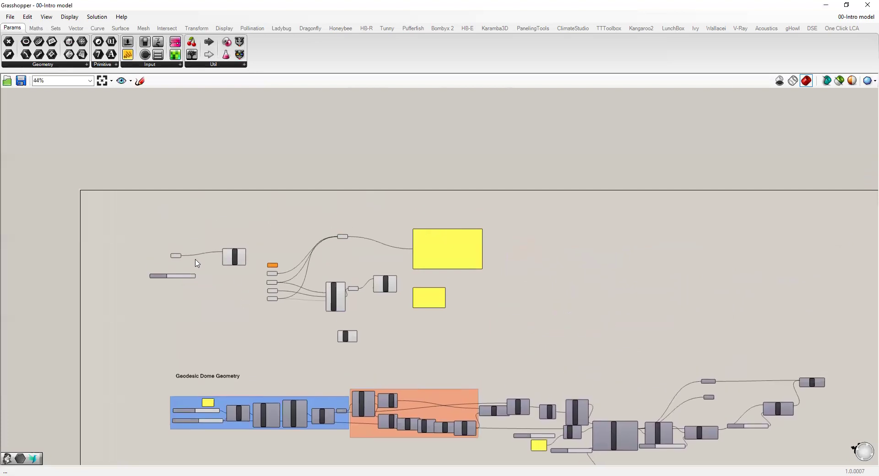
pyautogui.scroll(3, 238, 316)
pyautogui.moveTo(252, 346); pyautogui.dragTo(294, 311, button='right')
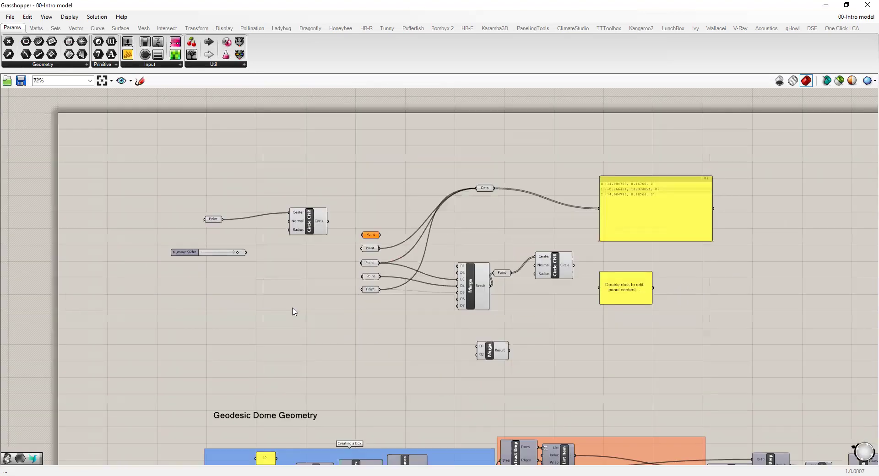
pyautogui.scroll(-2, 294, 312)
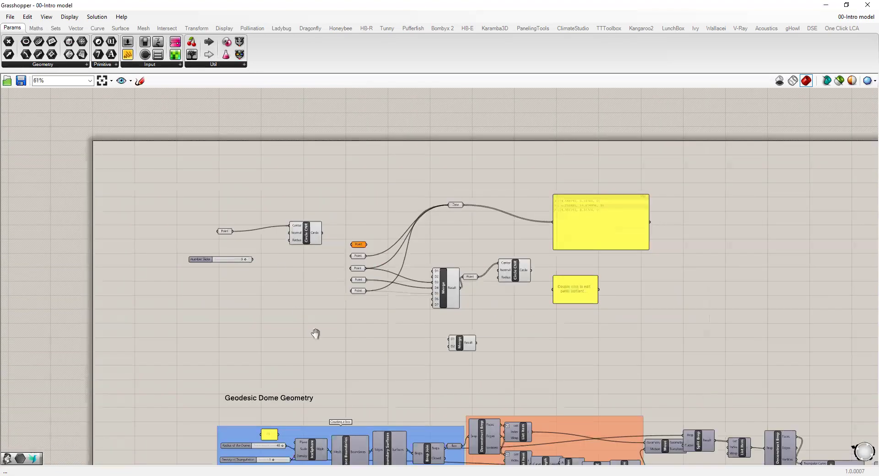
pyautogui.scroll(-3, 304, 253)
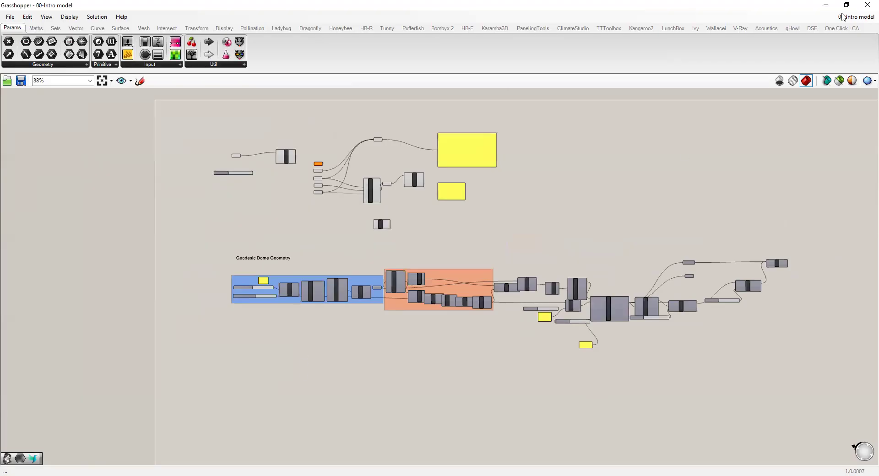
pyautogui.moveTo(333, 295)
pyautogui.scroll(5, 361, 353)
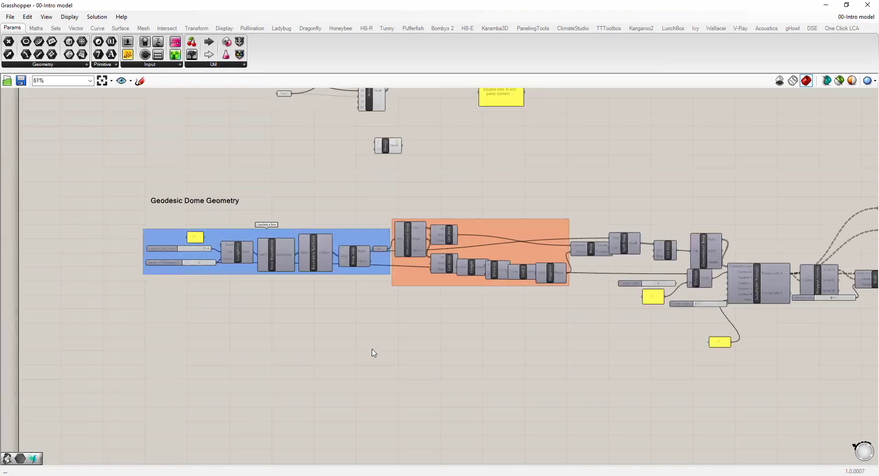
pyautogui.moveTo(299, 342); pyautogui.dragTo(251, 328, button='right')
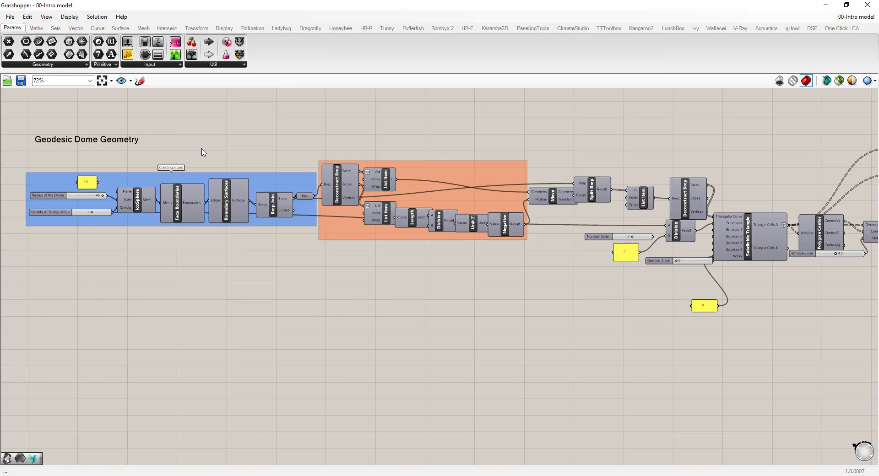
# With the Rhino viewports in view, wire the number slider into the first Circle CNR component's Radius input and set the slider to 10
pyautogui.click(848, 5)
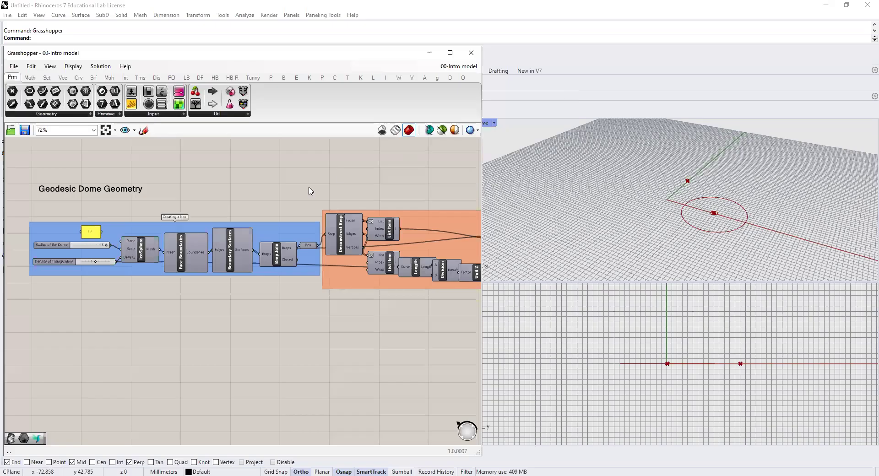
pyautogui.scroll(-3, 228, 337)
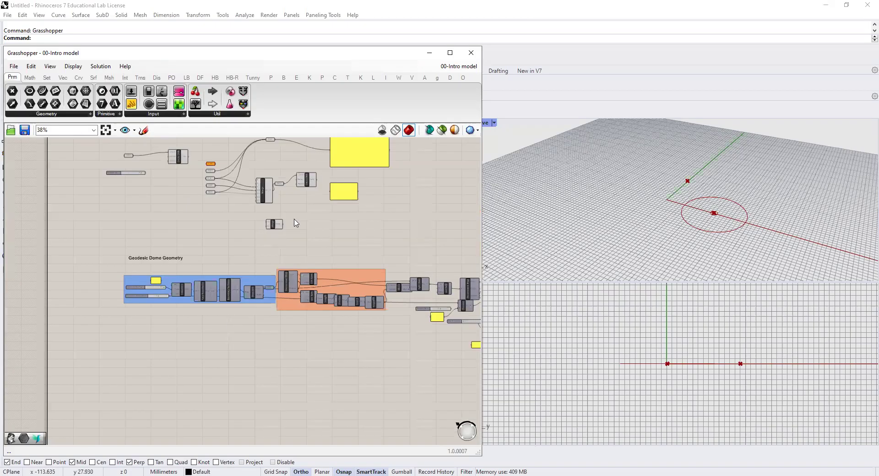
pyautogui.moveTo(297, 222); pyautogui.dragTo(236, 273, button='right')
pyautogui.scroll(4, 159, 215)
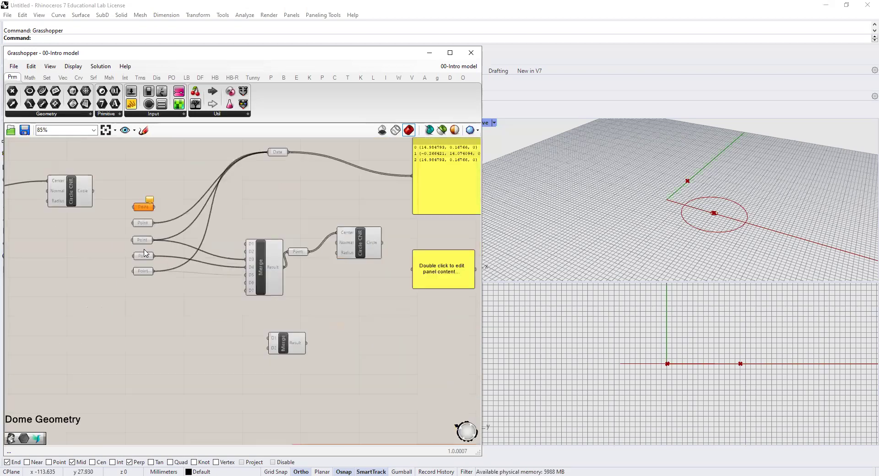
pyautogui.moveTo(116, 300); pyautogui.dragTo(211, 307, button='right')
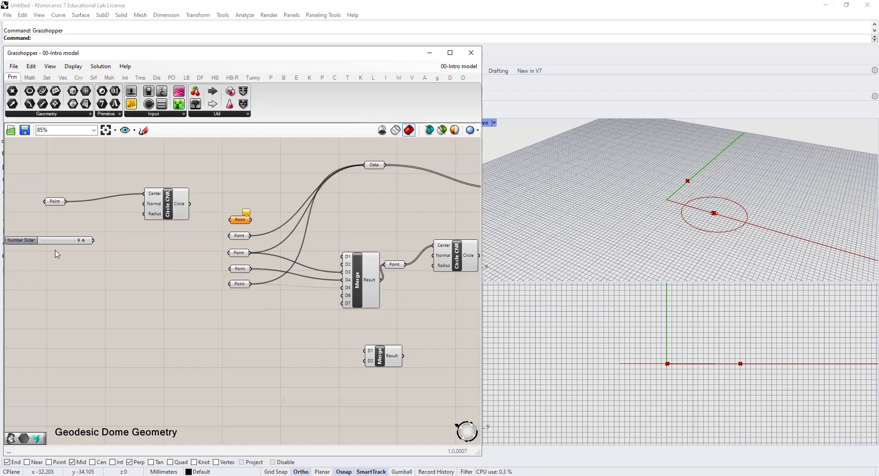
pyautogui.moveTo(93, 239); pyautogui.dragTo(153, 217)
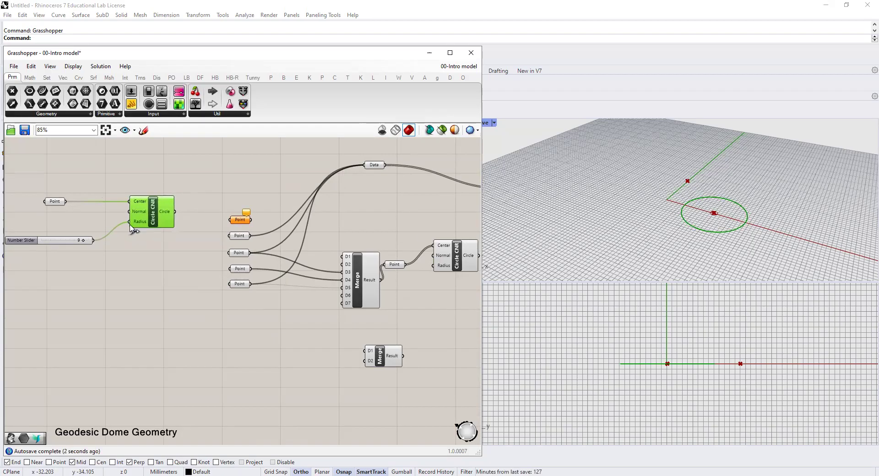
pyautogui.moveTo(85, 243); pyautogui.dragTo(108, 242)
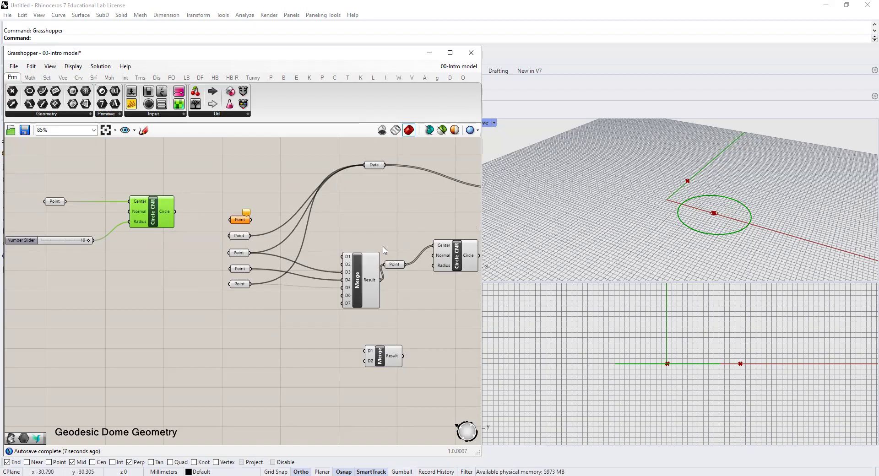
# Try to select the previewed circle in the Perspective viewport, and highlight it through its Circle CNR component
pyautogui.click(640, 224)
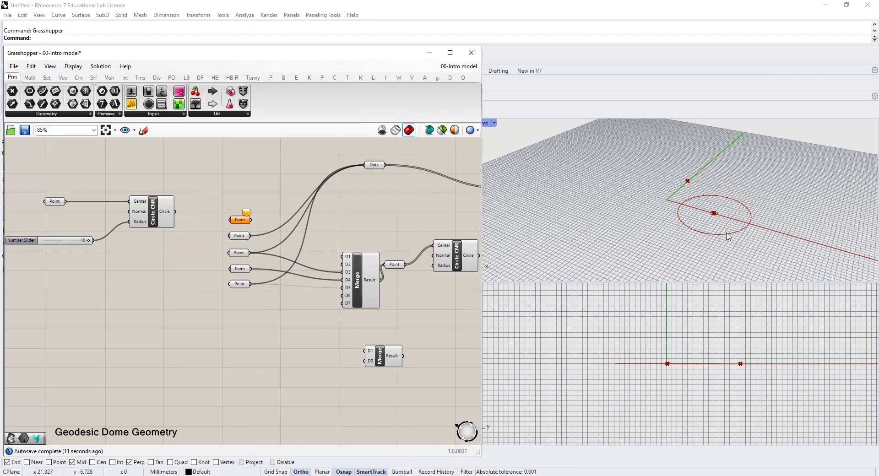
pyautogui.moveTo(745, 251); pyautogui.dragTo(618, 173)
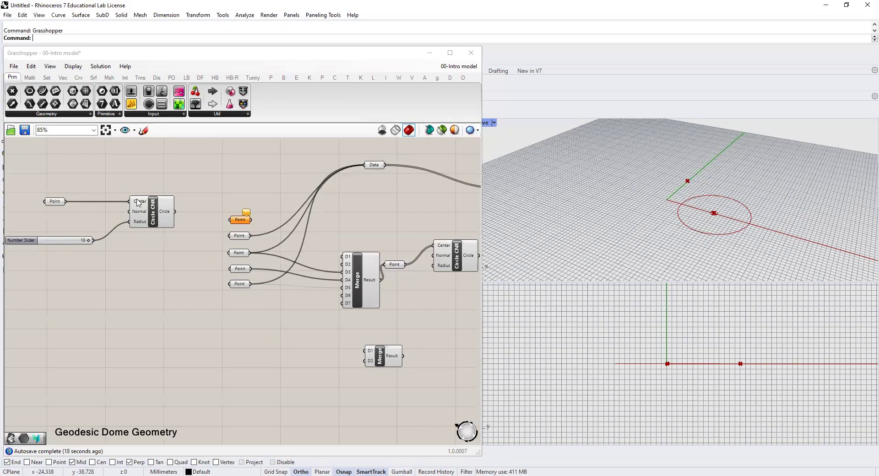
pyautogui.click(153, 215)
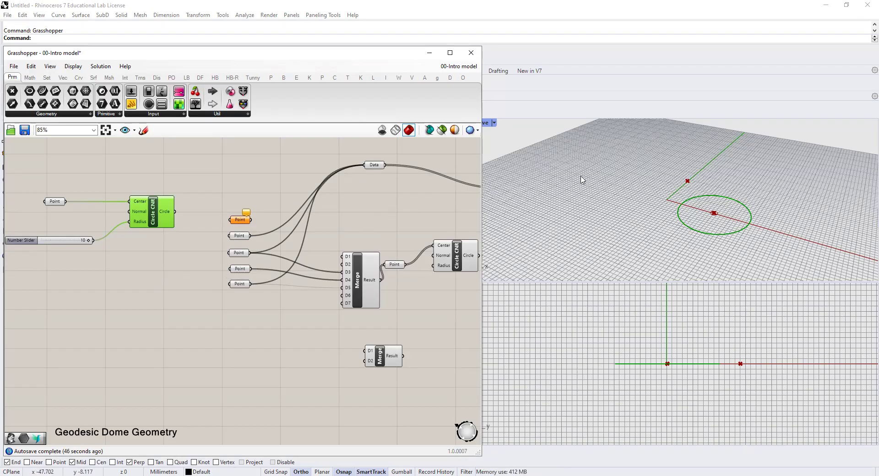
pyautogui.click(686, 183)
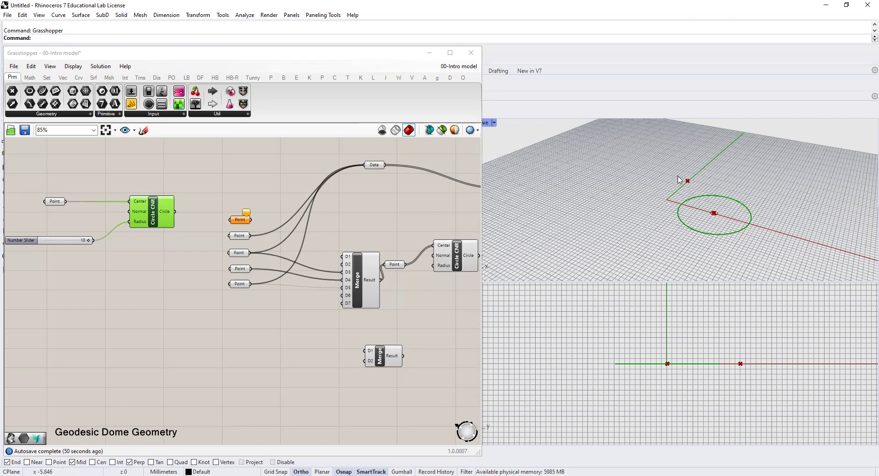
# Deselect the first Circle CNR component and turn off its preview in the Rhino viewports
pyautogui.click(263, 341)
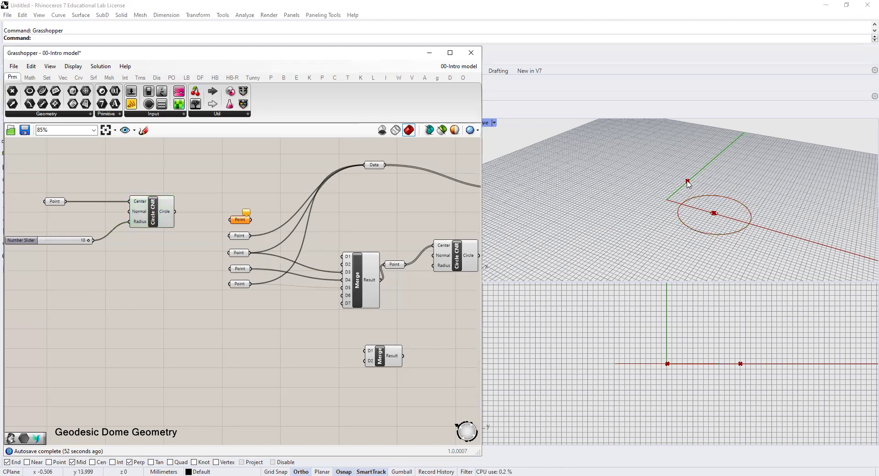
pyautogui.scroll(2, 664, 181)
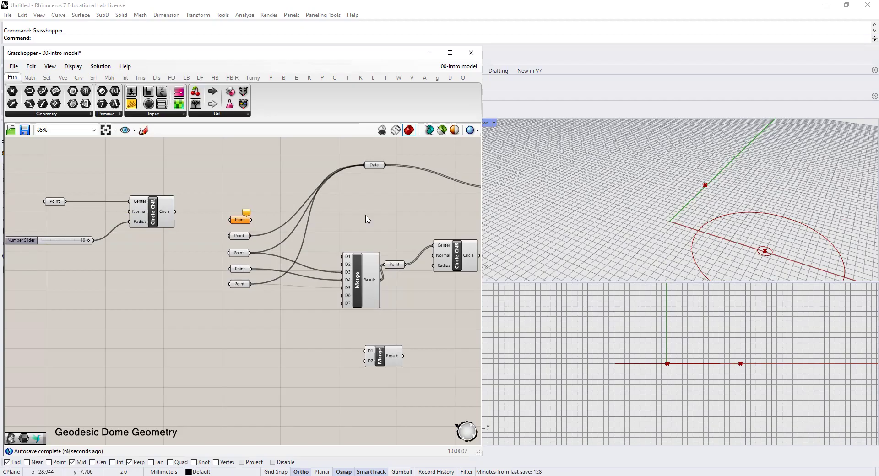
pyautogui.rightClick(155, 213)
pyautogui.click(178, 230)
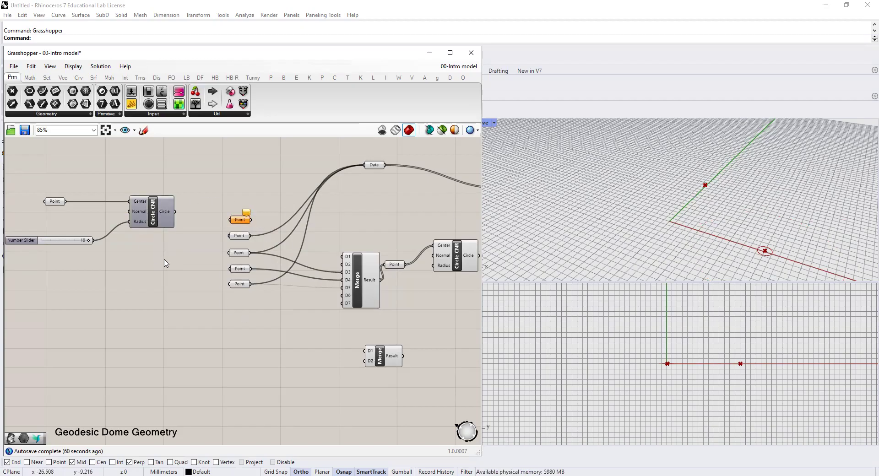
# Add a Point parameter below the number slider and set it to one coordinate location at the point marker on the green axis
pyautogui.moveTo(216, 311); pyautogui.dragTo(279, 255, button='right')
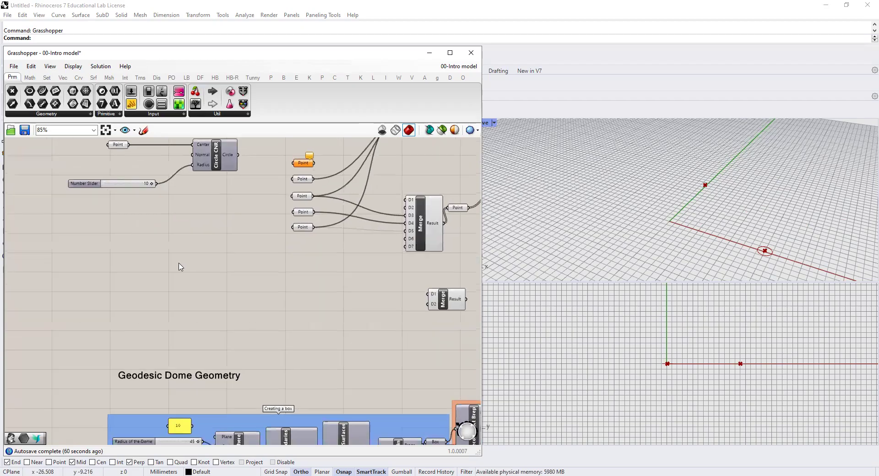
pyautogui.doubleClick(181, 278)
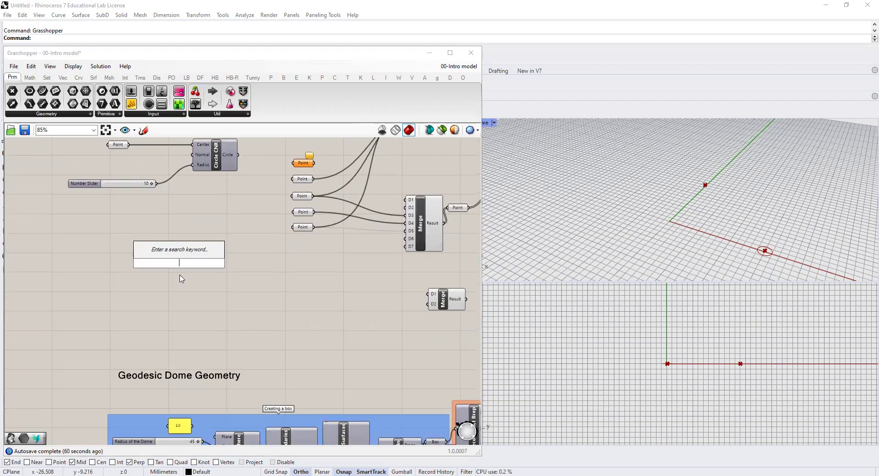
pyautogui.write('point')
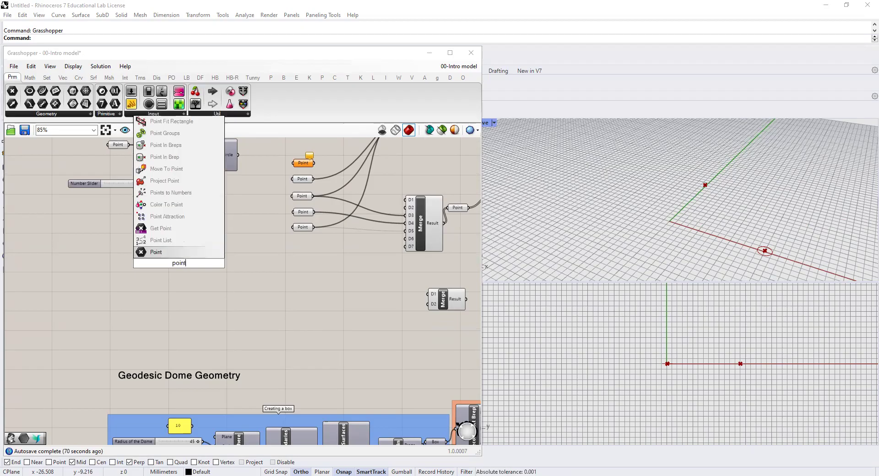
pyautogui.click(176, 253)
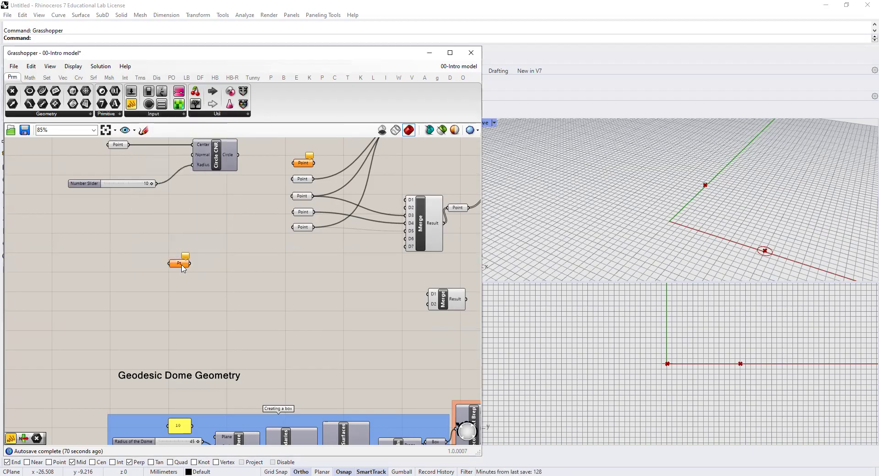
pyautogui.rightClick(182, 267)
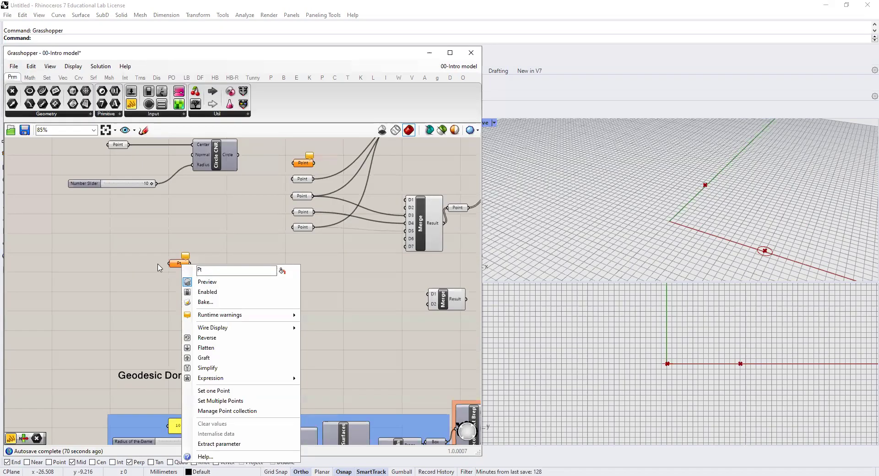
pyautogui.click(218, 391)
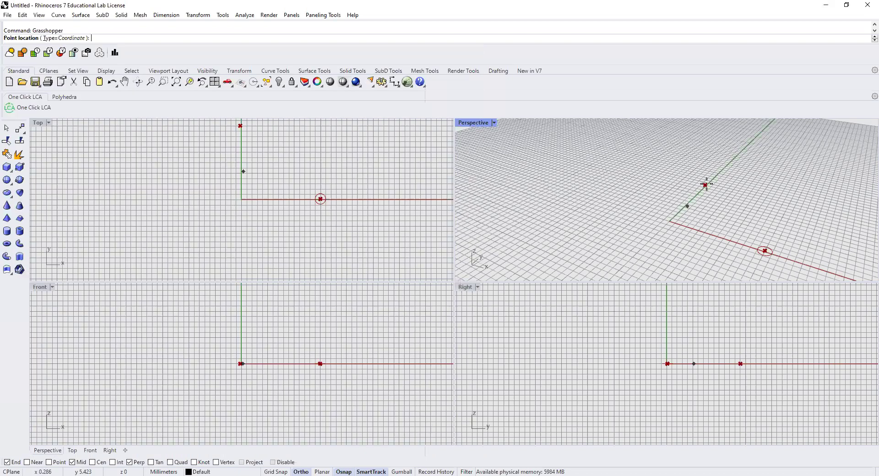
pyautogui.click(705, 185)
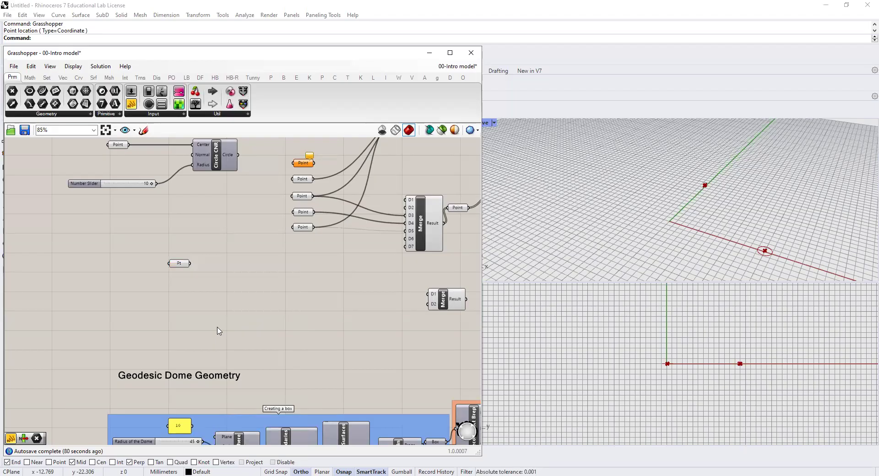
pyautogui.moveTo(184, 270)
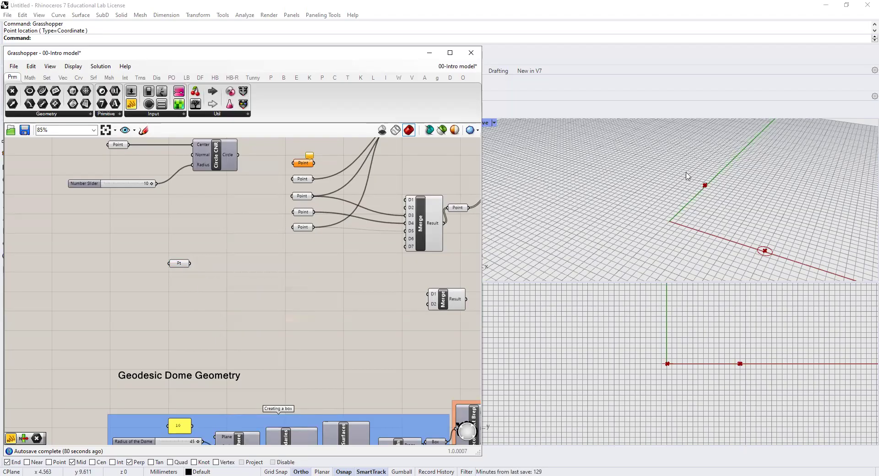
# With Grasshopper minimised, place four point objects in the Perspective viewport, one near the origin and three between the red and green axes
pyautogui.scroll(-2, 230, 285)
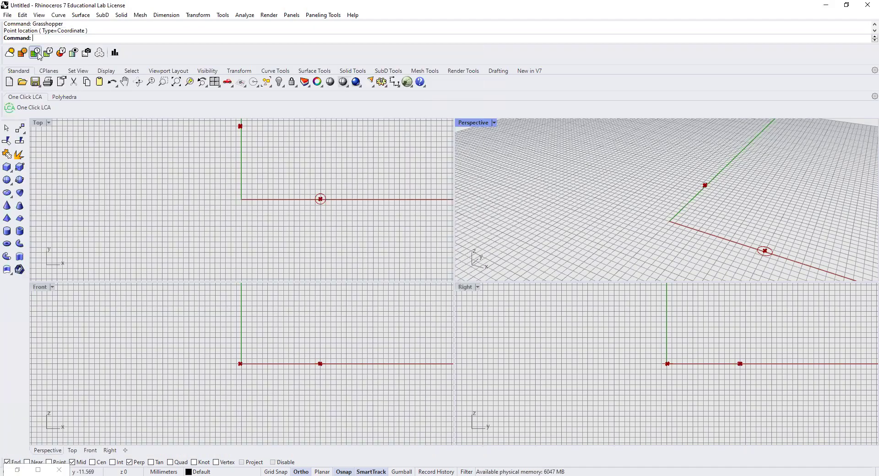
pyautogui.click(49, 40)
pyautogui.write('Point')
pyautogui.press('Return')
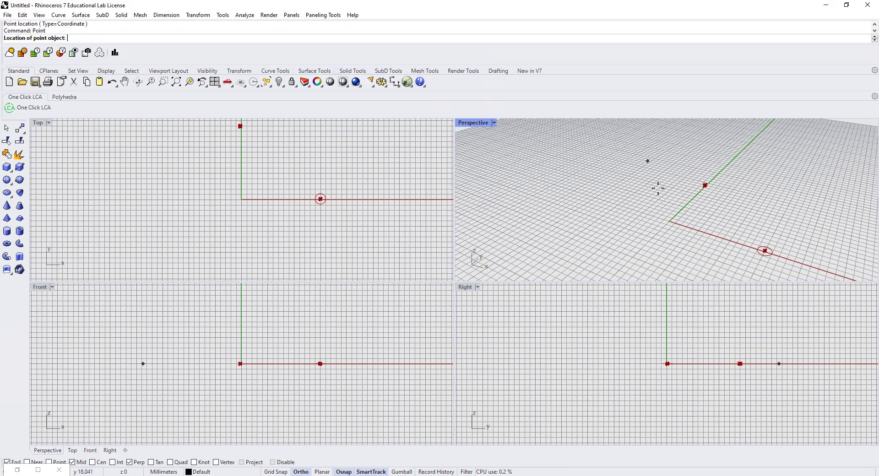
pyautogui.scroll(-2, 642, 182)
pyautogui.scroll(-2, 603, 176)
pyautogui.click(634, 201)
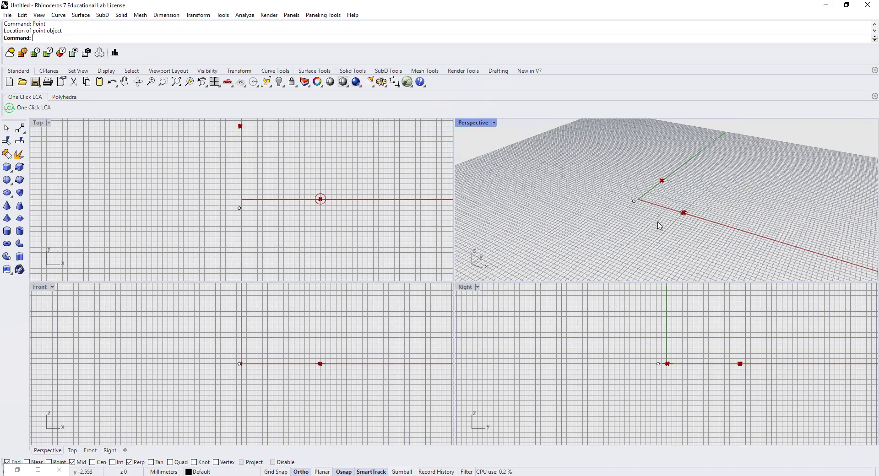
pyautogui.rightClick(705, 190)
pyautogui.click(705, 190)
pyautogui.rightClick(724, 241)
pyautogui.click(776, 208)
pyautogui.rightClick(775, 171)
pyautogui.click(770, 169)
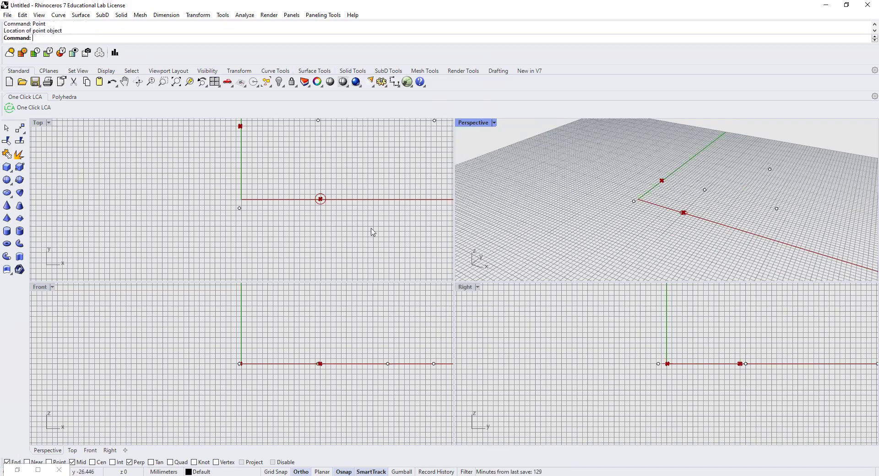
# Back in Grasshopper, add a Point parameter below the existing Pt and reference the single Rhino point near the origin in it
pyautogui.click(22, 466)
pyautogui.scroll(2, 212, 289)
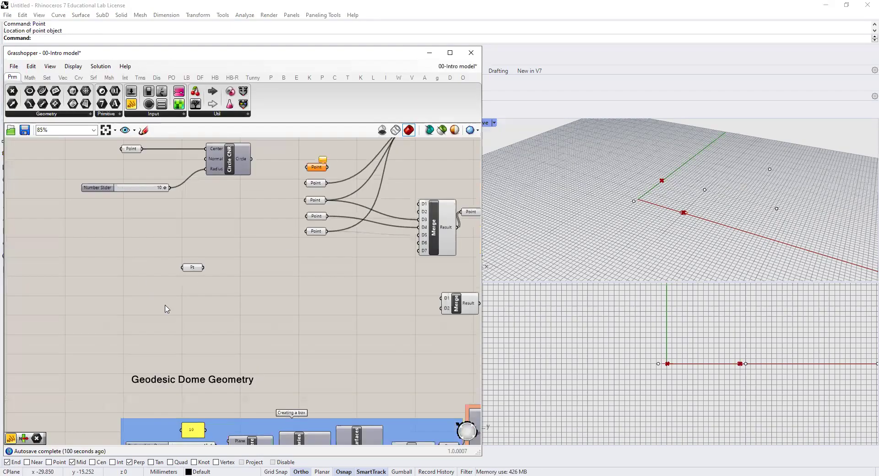
pyautogui.doubleClick(166, 305)
pyautogui.write('point')
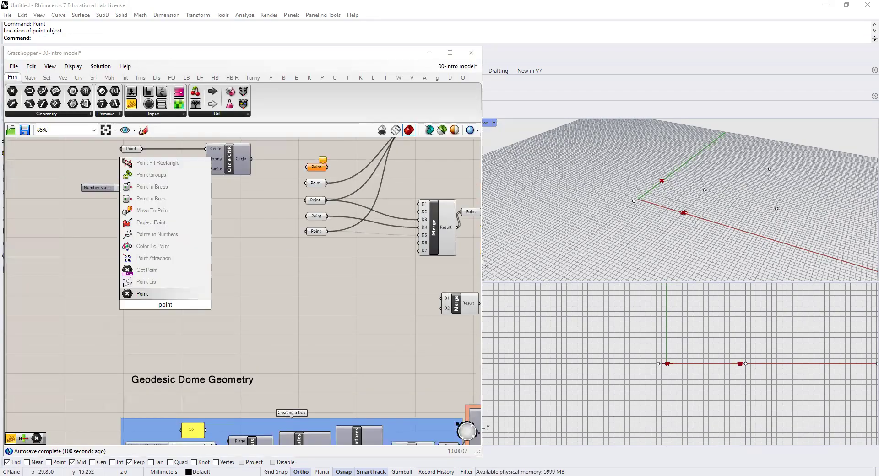
pyautogui.click(165, 295)
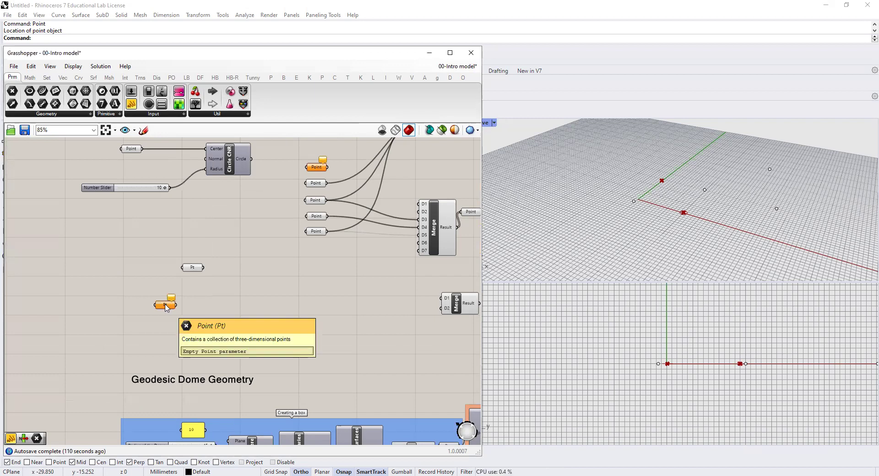
pyautogui.rightClick(166, 306)
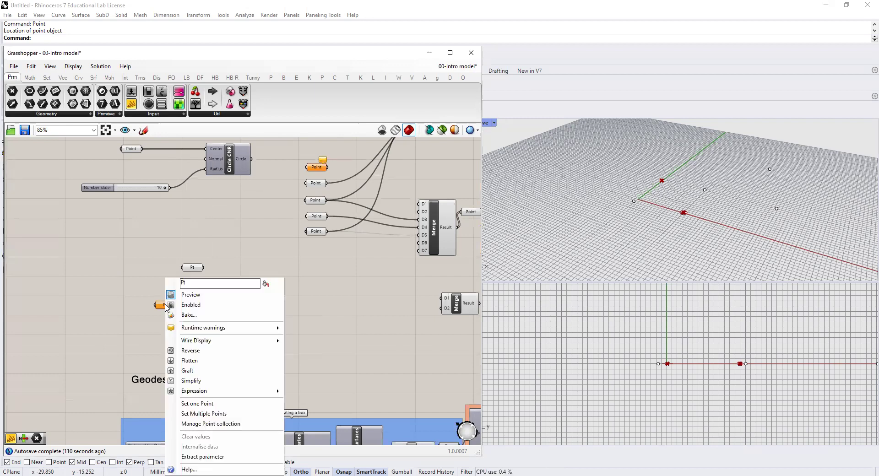
pyautogui.click(205, 404)
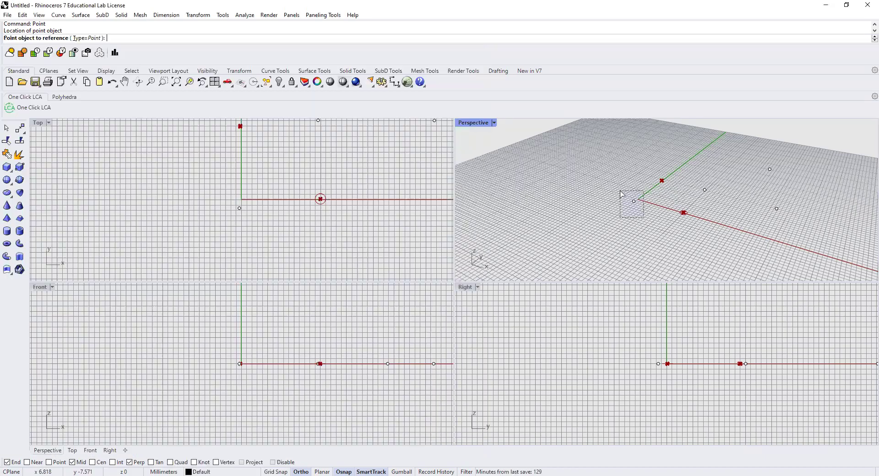
pyautogui.moveTo(643, 218); pyautogui.dragTo(620, 191)
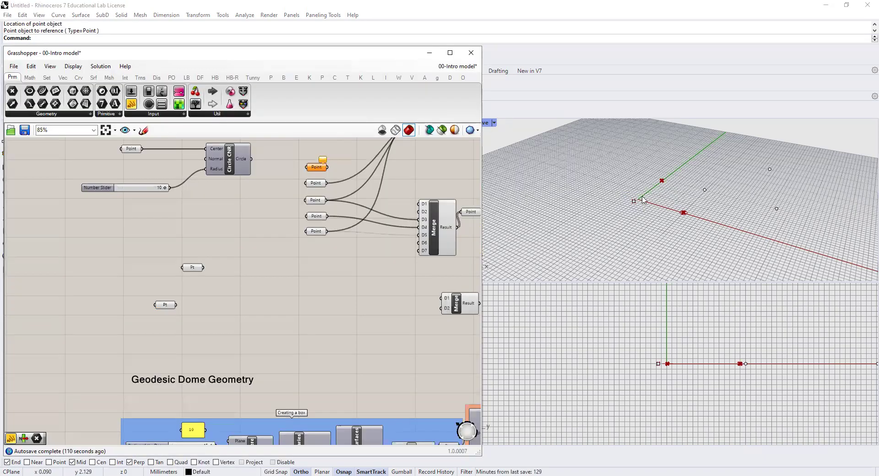
pyautogui.moveTo(166, 306)
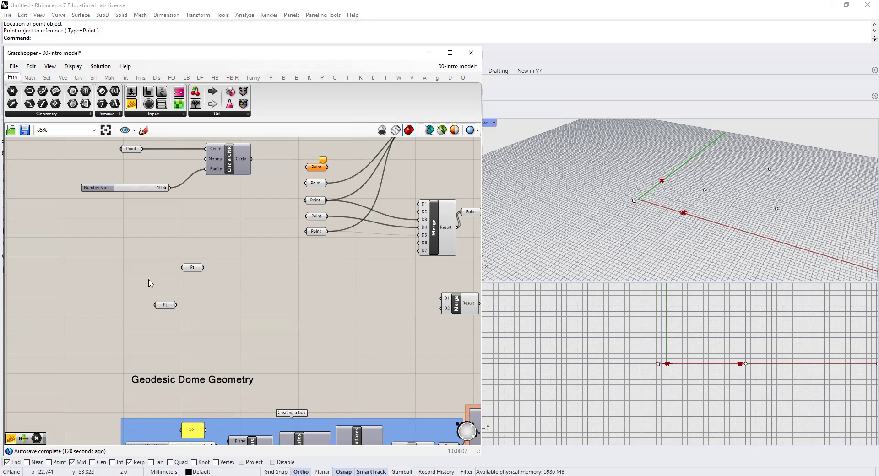
# Replace the upper Pt parameter with a new, empty Point parameter
pyautogui.moveTo(235, 275); pyautogui.dragTo(171, 252)
pyautogui.press('Delete')
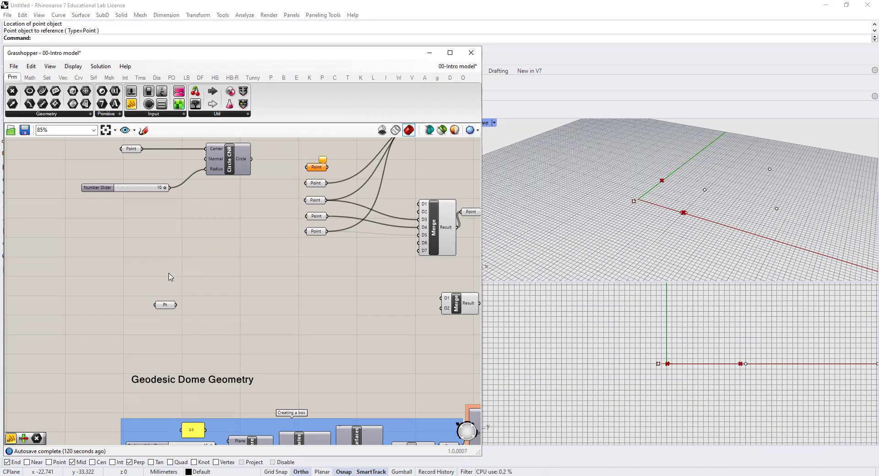
pyautogui.doubleClick(178, 247)
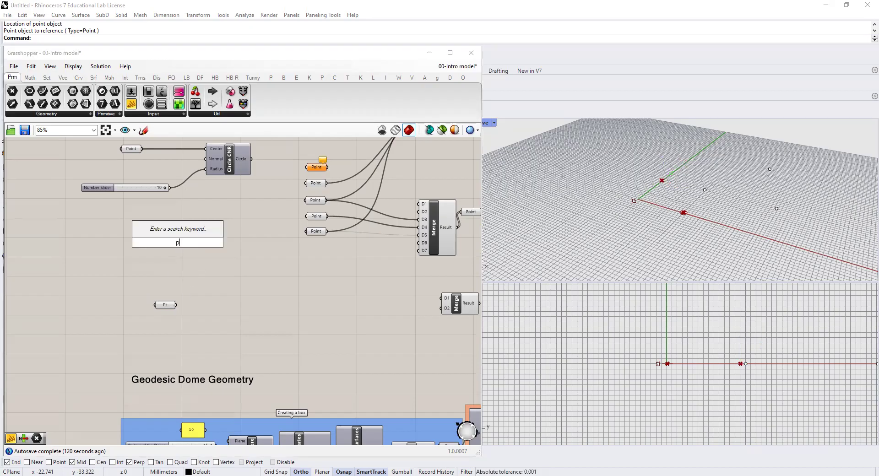
pyautogui.write('point')
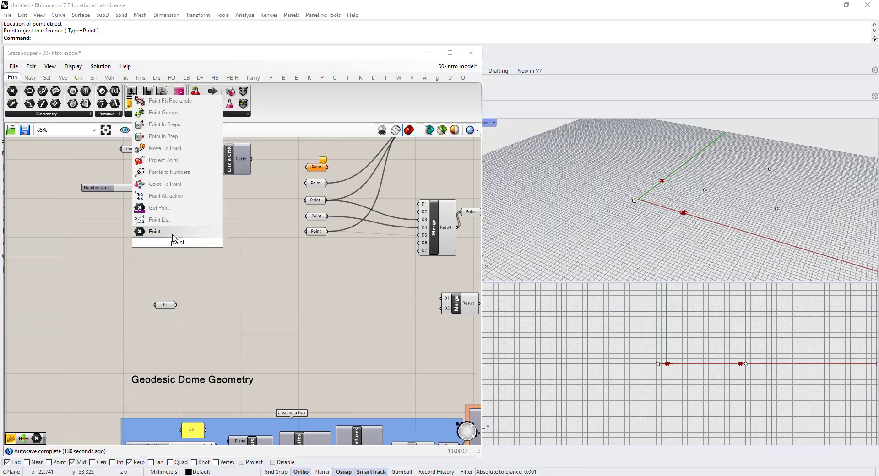
pyautogui.press('Return')
pyautogui.scroll(4, 178, 259)
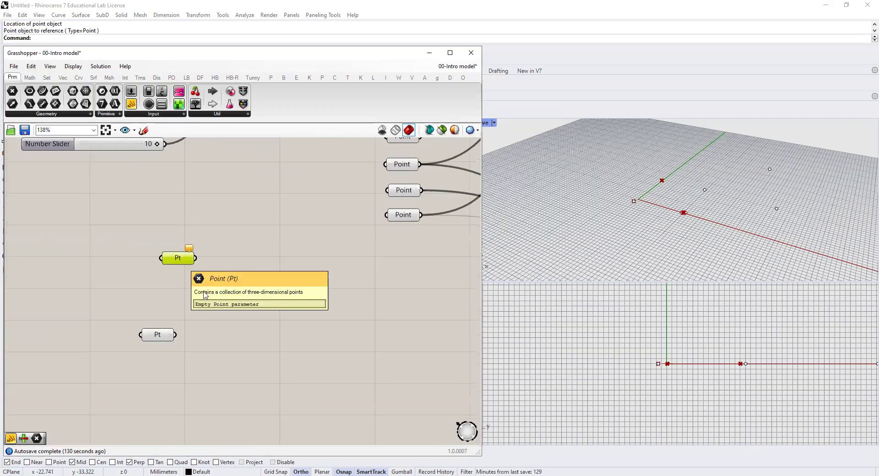
# Reference the three Rhino points between the axes in the new Point parameter as multiple points
pyautogui.rightClick(178, 258)
pyautogui.click(213, 395)
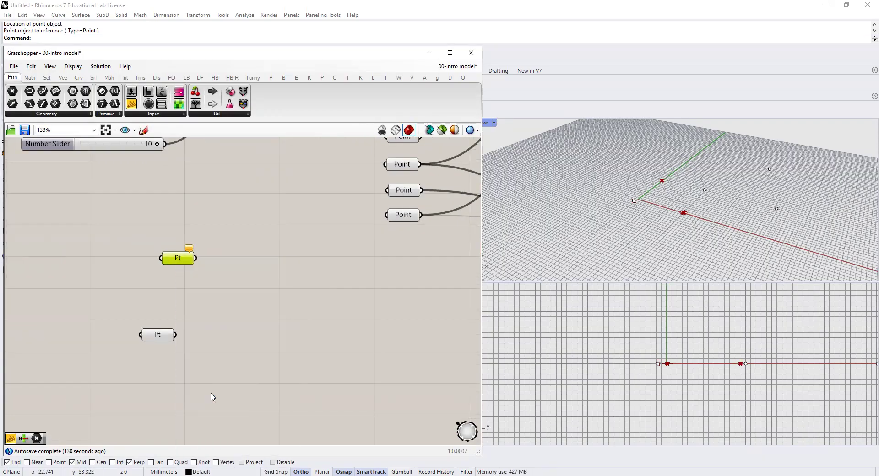
pyautogui.moveTo(794, 228); pyautogui.dragTo(703, 164)
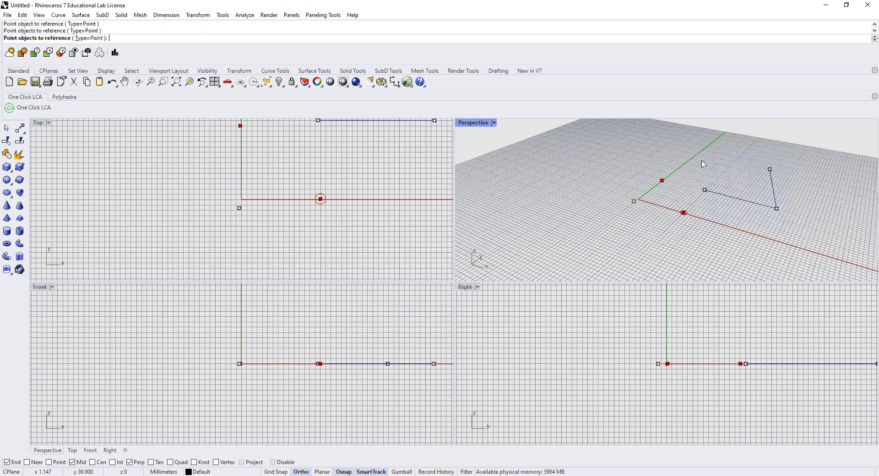
pyautogui.rightClick(738, 227)
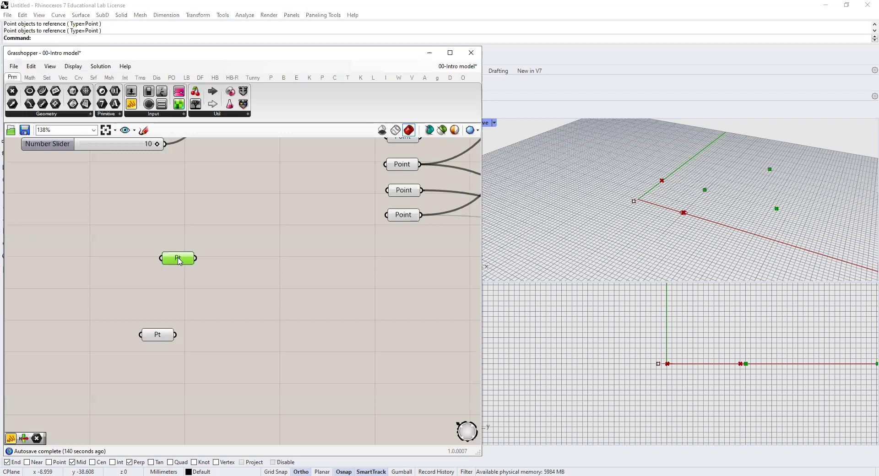
pyautogui.moveTo(179, 260)
# Turn the preview of the first Circle CNR component back on
pyautogui.scroll(-2, 182, 291)
pyautogui.moveTo(222, 251); pyautogui.dragTo(212, 291, button='right')
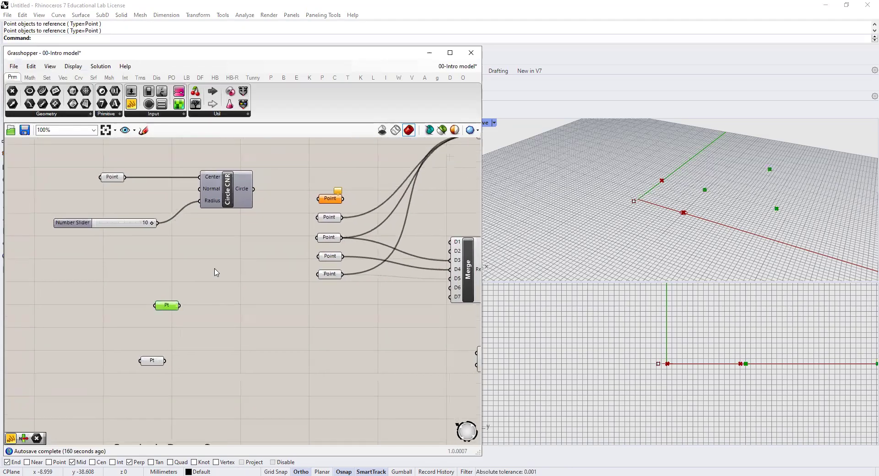
pyautogui.rightClick(233, 197)
pyautogui.click(238, 209)
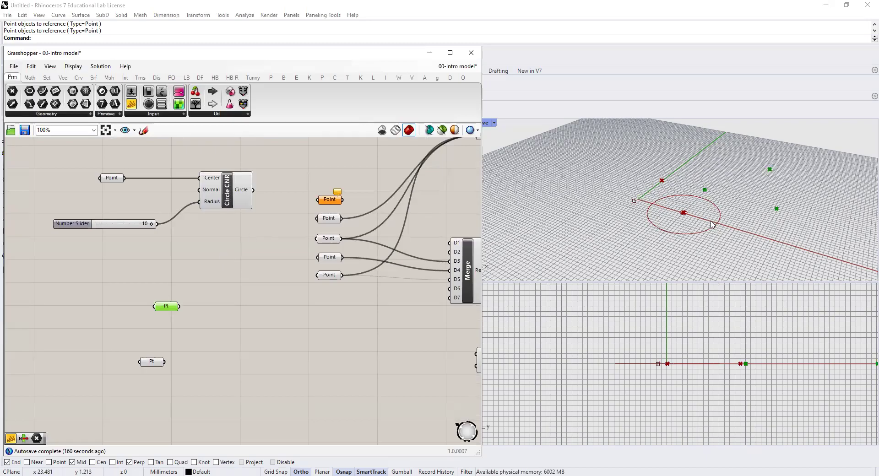
# Bake the first Circle CNR's circle into Rhino on the Default layer, with its colour set by layer
pyautogui.moveTo(221, 232); pyautogui.dragTo(203, 241, button='right')
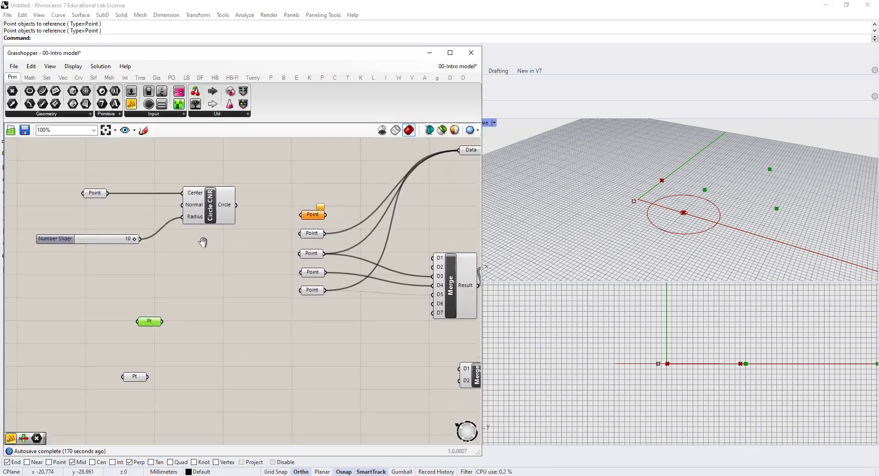
pyautogui.rightClick(211, 207)
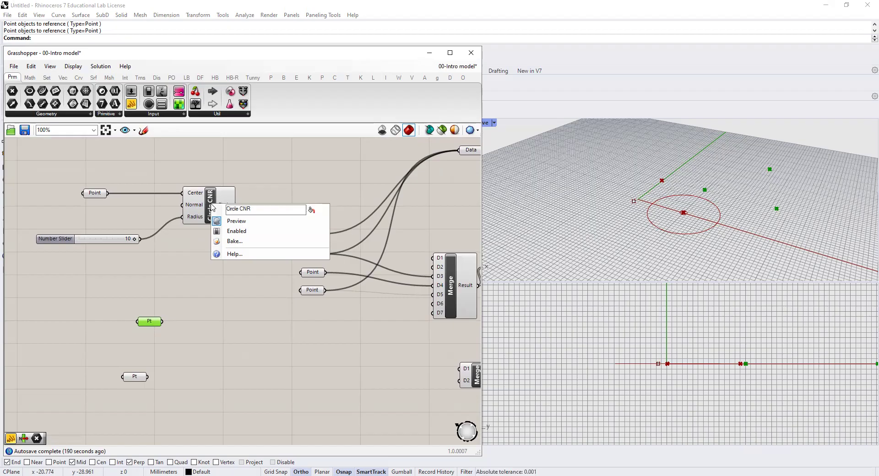
pyautogui.click(228, 245)
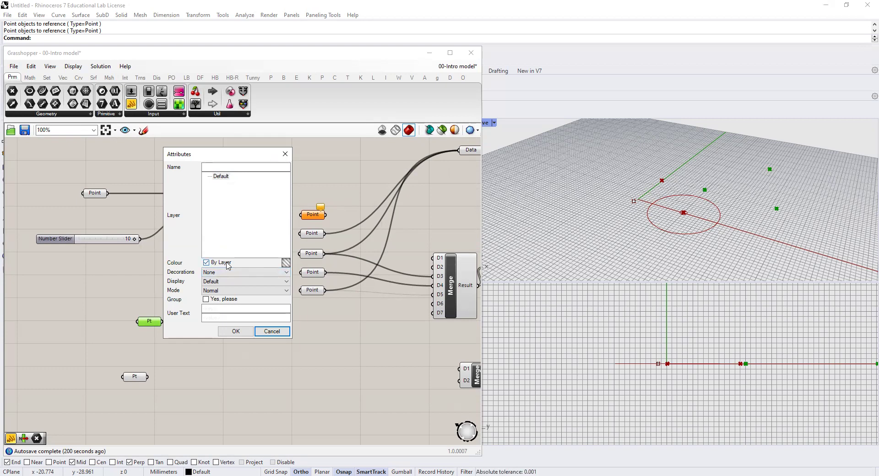
pyautogui.click(238, 308)
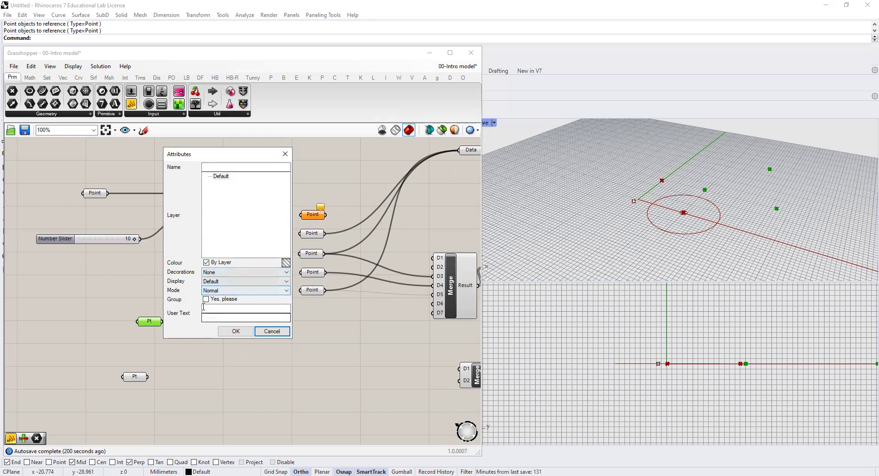
pyautogui.click(236, 331)
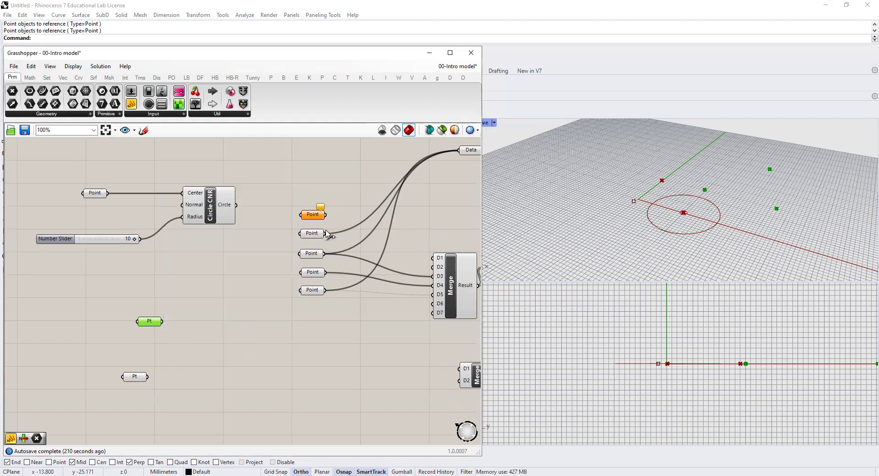
# Select the baked circle in Rhino, set the Circle CNR's radius slider to 5, and deselect the circle
pyautogui.rightClick(209, 211)
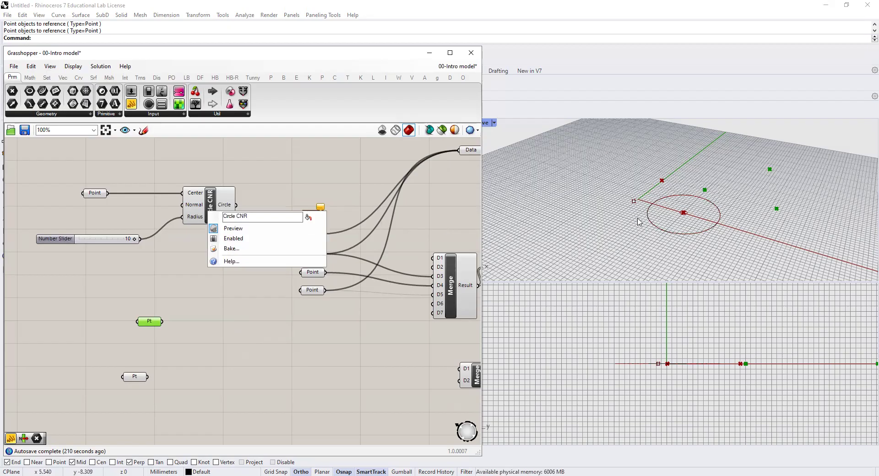
pyautogui.click(664, 232)
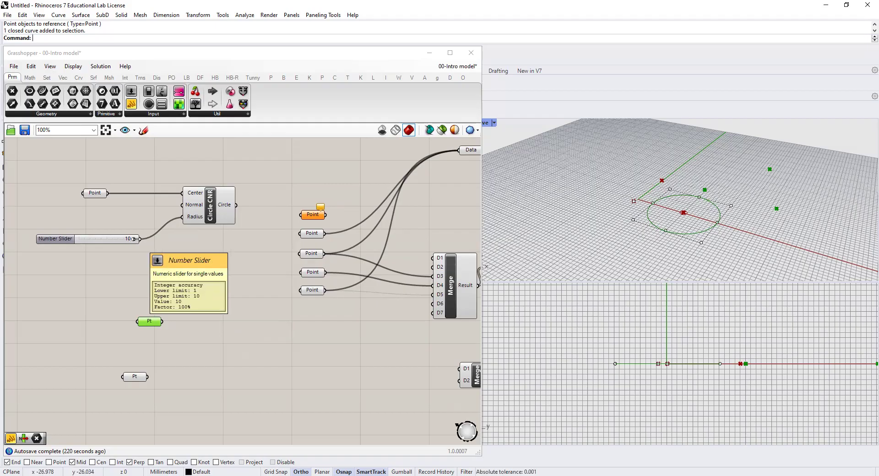
pyautogui.moveTo(132, 239); pyautogui.dragTo(105, 245)
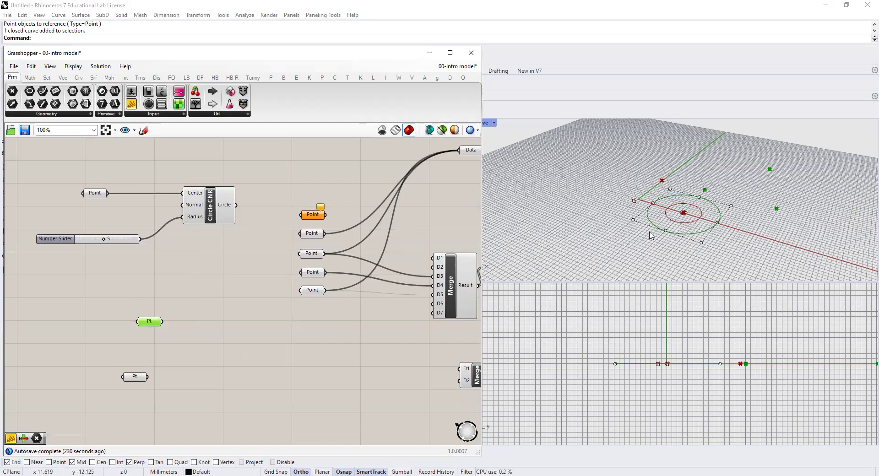
pyautogui.click(639, 254)
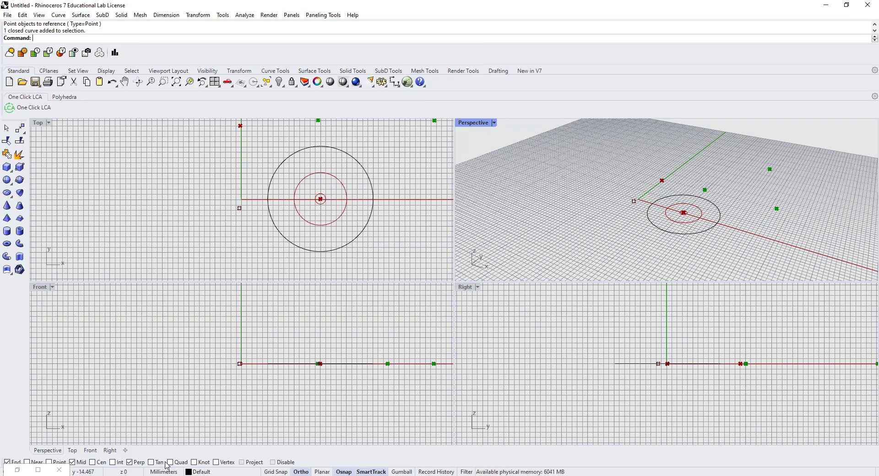
# Review the model unit choices in Rhino's document properties, cancel without changes, and return to Grasshopper
pyautogui.click(164, 472)
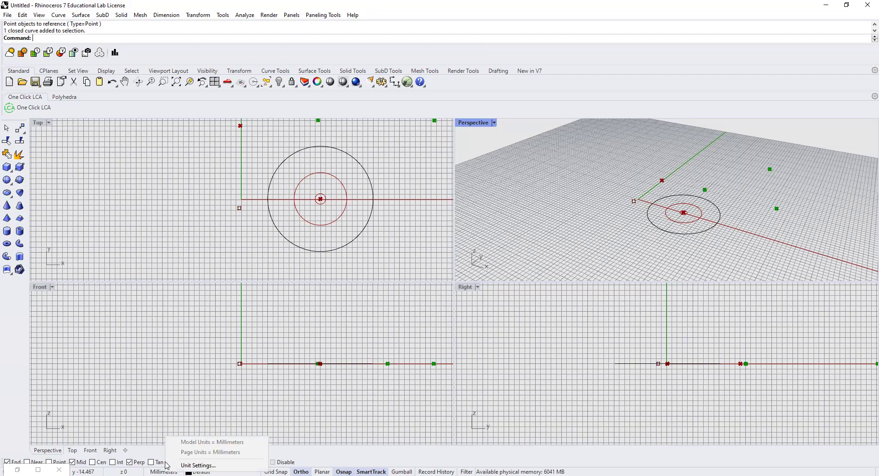
pyautogui.click(193, 465)
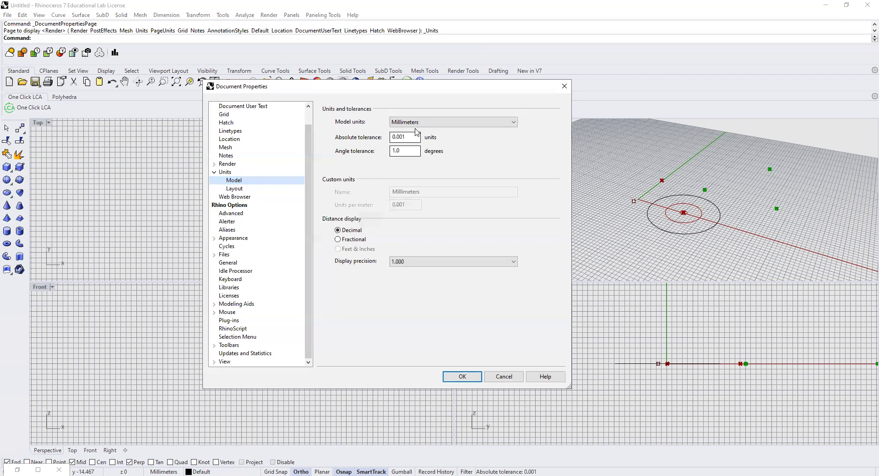
pyautogui.click(417, 122)
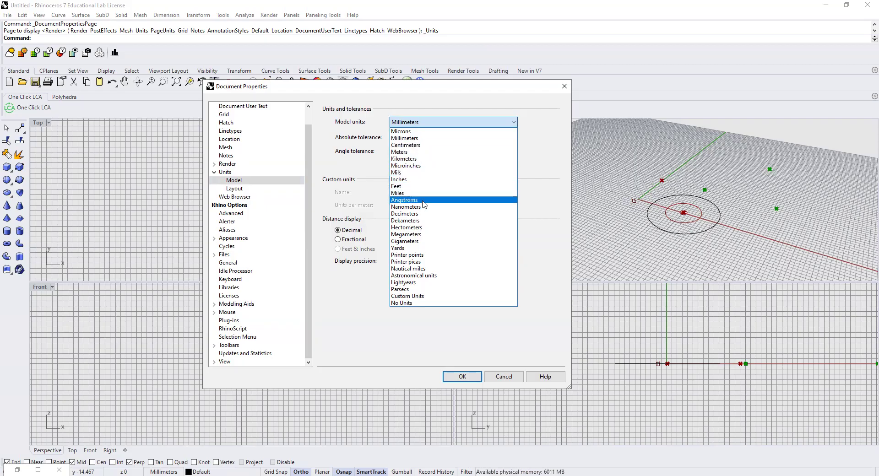
pyautogui.click(502, 380)
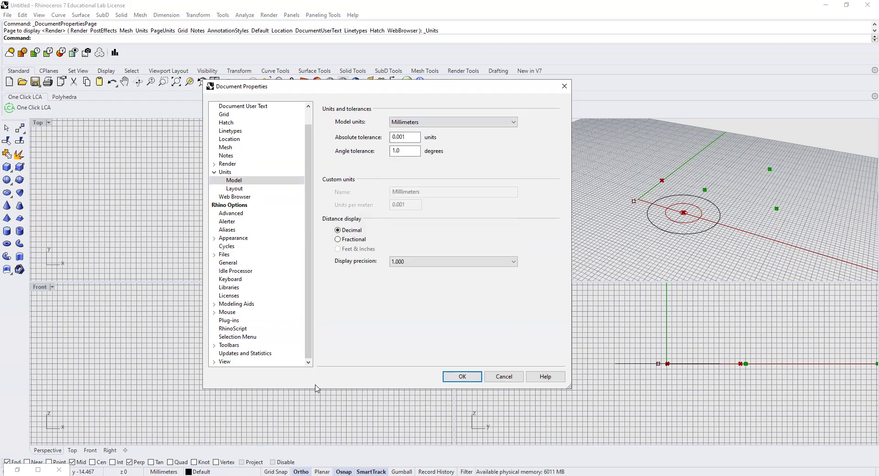
pyautogui.click(503, 379)
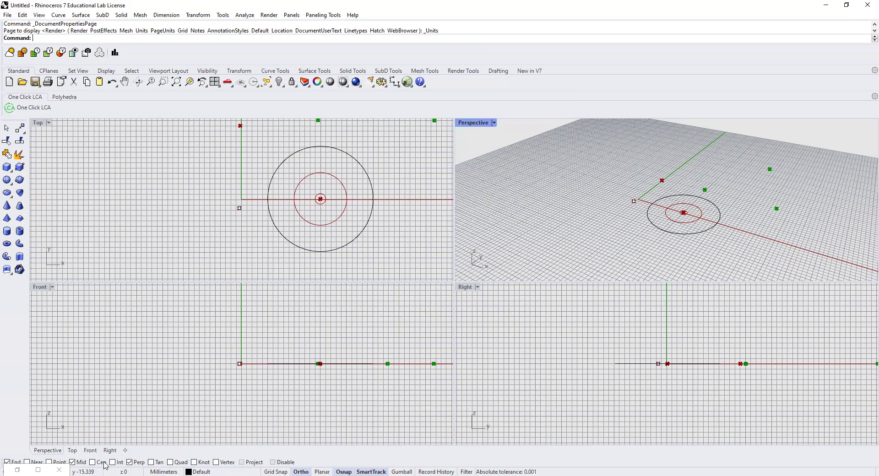
pyautogui.click(17, 469)
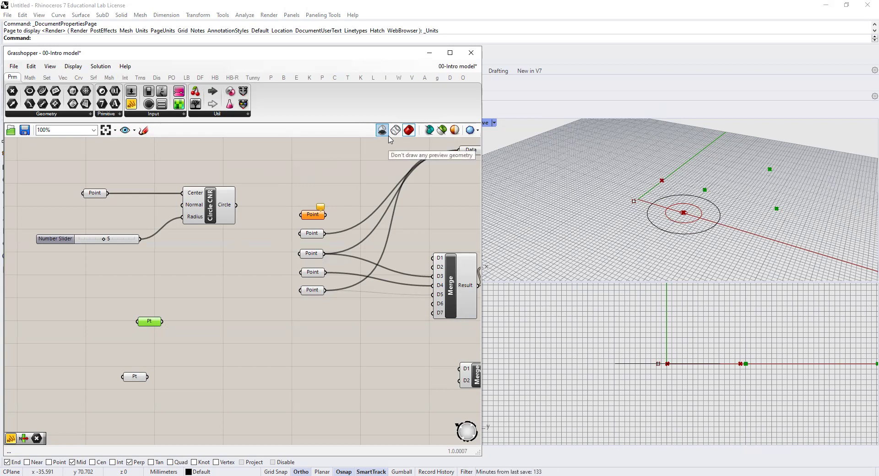
# Add an empty Curve parameter beside the two Pt parameters, above the Geodesic Dome Geometry section
pyautogui.scroll(-5, 264, 213)
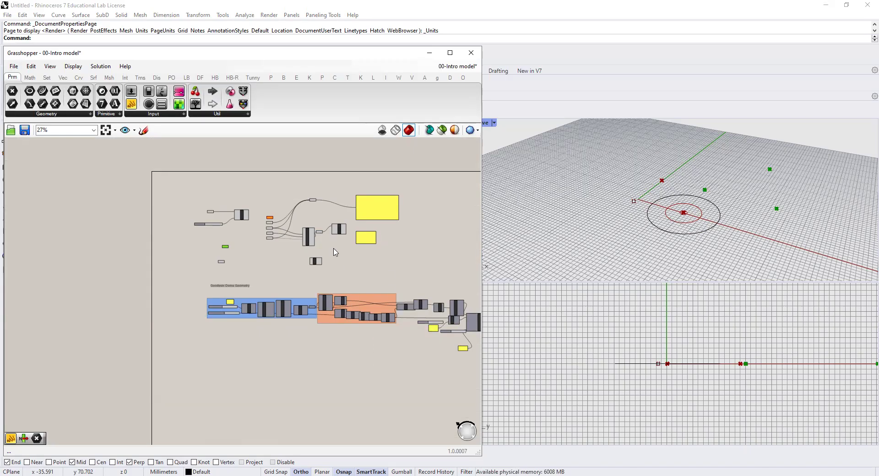
pyautogui.scroll(4, 334, 252)
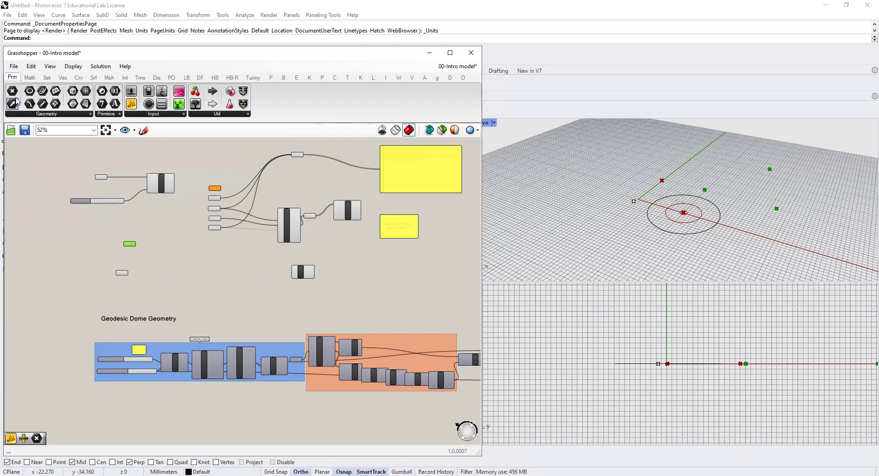
pyautogui.click(68, 114)
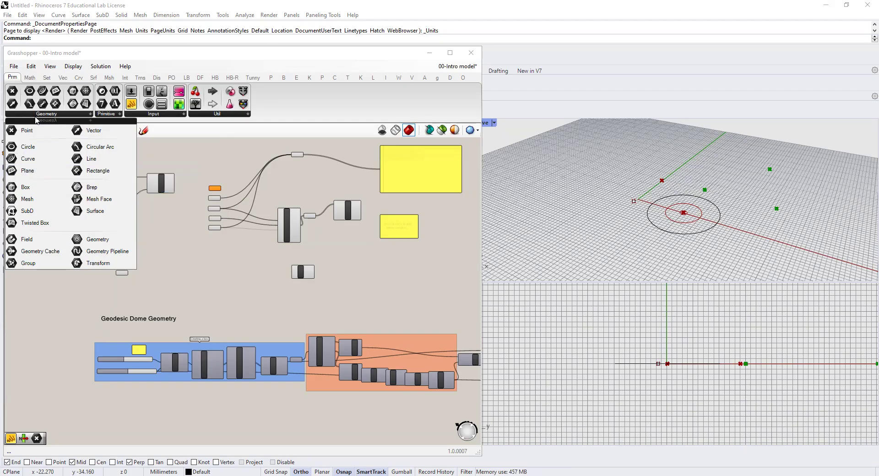
pyautogui.click(34, 159)
pyautogui.click(165, 254)
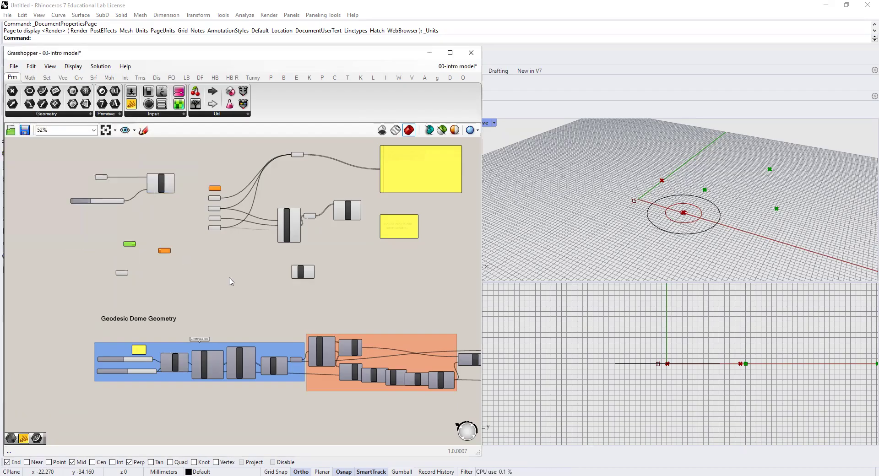
# Search the Grasshopper components from the canvas for "curve" and "point"
pyautogui.scroll(2, 165, 257)
pyautogui.scroll(2, 166, 258)
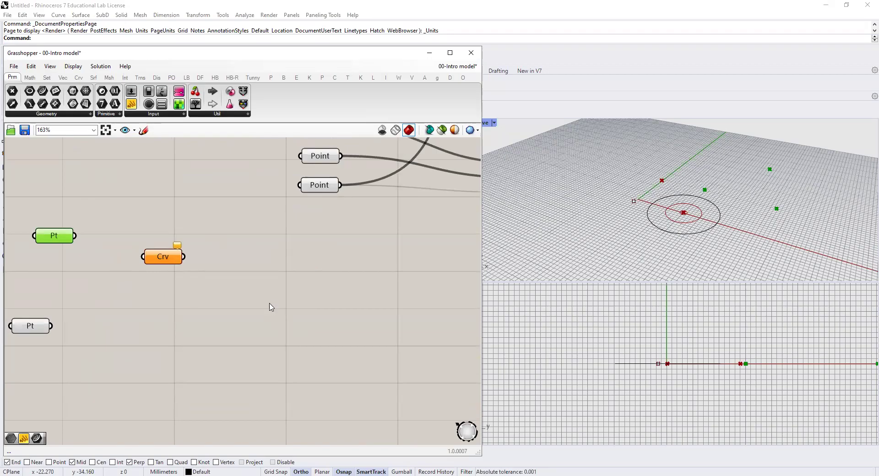
pyautogui.click(284, 296)
pyautogui.doubleClick(284, 295)
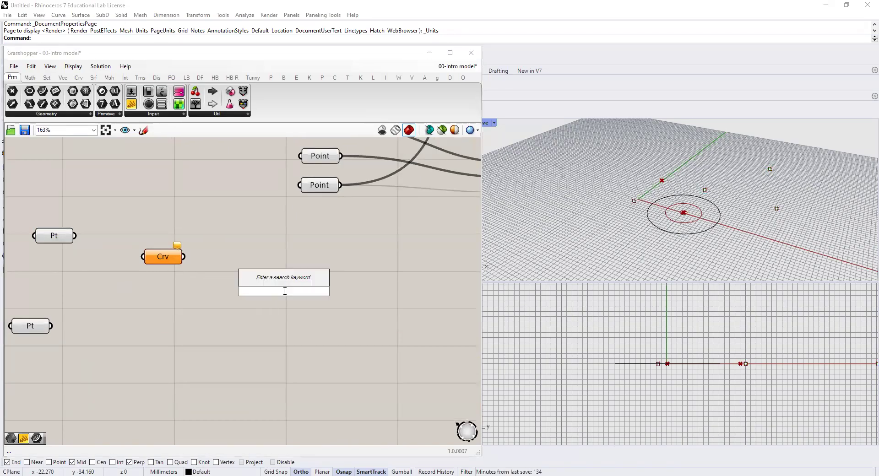
pyautogui.write('curve')
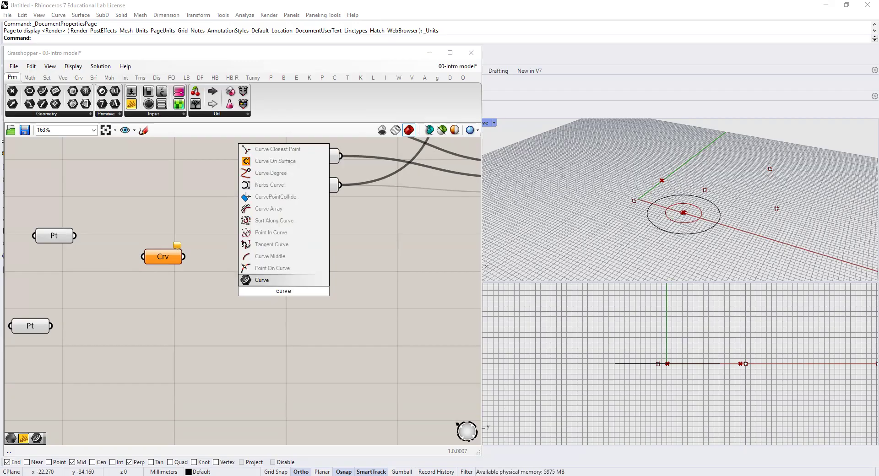
pyautogui.press('BackSpace')
pyautogui.press('BackSpace')
pyautogui.press('BackSpace')
pyautogui.press('BackSpace')
pyautogui.press('BackSpace')
pyautogui.write('point')
# Search for "circle" and add the Circle component defined by base plane and radius, below and beside the Crv parameter
pyautogui.press('BackSpace')
pyautogui.press('BackSpace')
pyautogui.press('BackSpace')
pyautogui.press('BackSpace')
pyautogui.press('BackSpace')
pyautogui.write('circle')
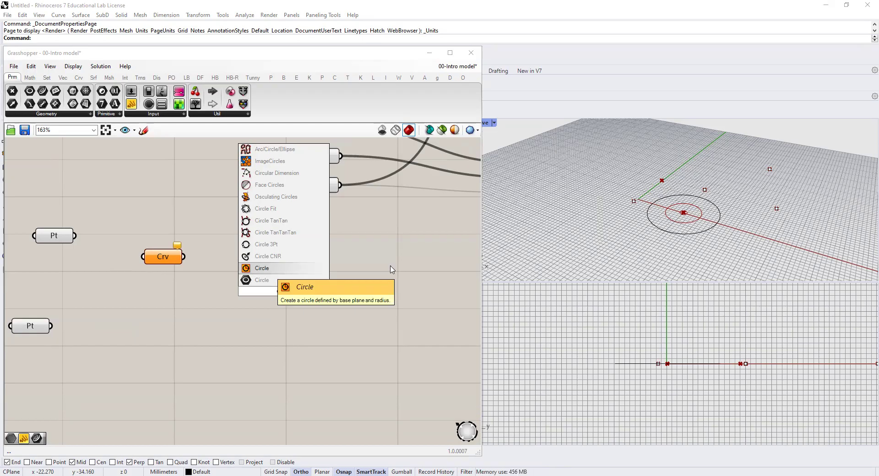
pyautogui.click(265, 269)
pyautogui.moveTo(287, 292); pyautogui.dragTo(353, 299)
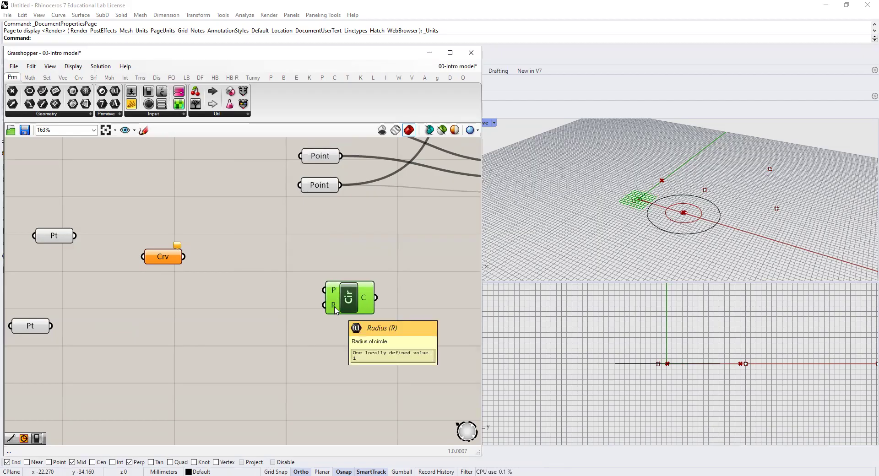
# Add a Circle CNR component just below the new Circle component
pyautogui.click(284, 298)
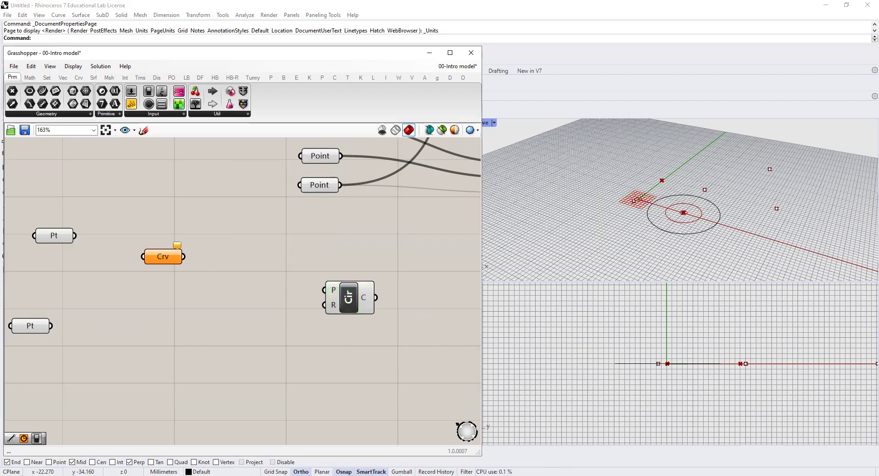
pyautogui.doubleClick(283, 293)
pyautogui.write('circle')
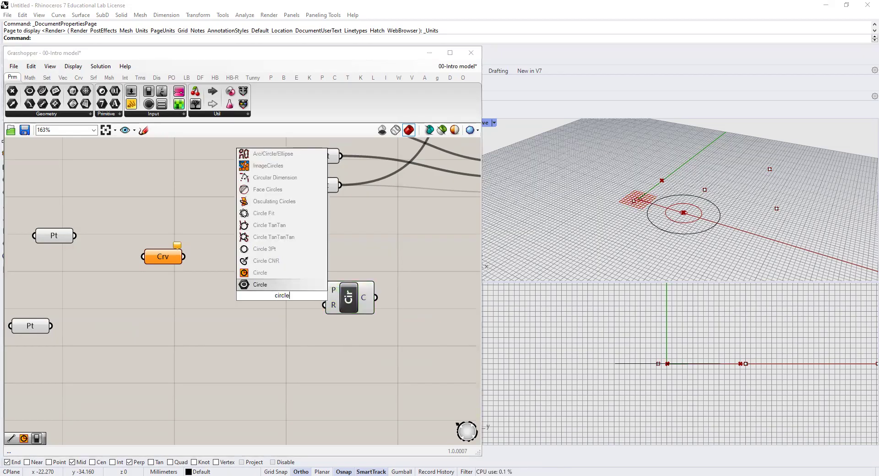
pyautogui.click(277, 260)
pyautogui.moveTo(280, 306); pyautogui.dragTo(369, 373)
pyautogui.scroll(-3, 328, 350)
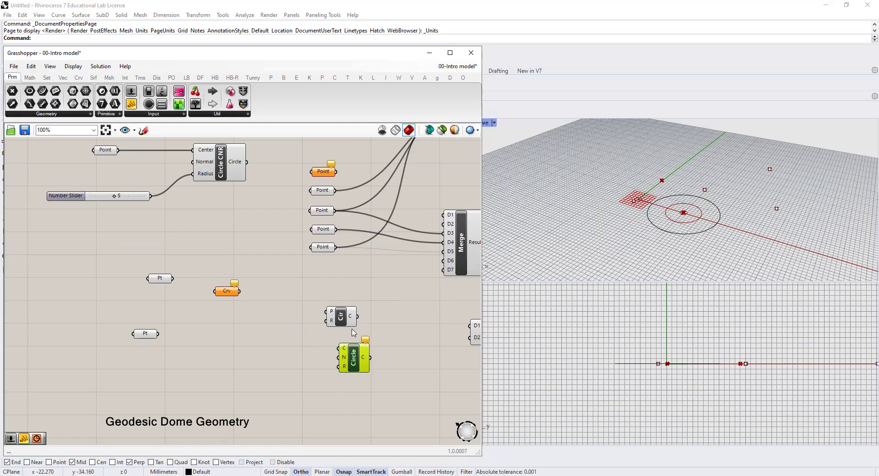
# Examine the Util and Analysis component groups in the Mesh category, and return to the Params category
pyautogui.click(229, 340)
pyautogui.doubleClick(229, 347)
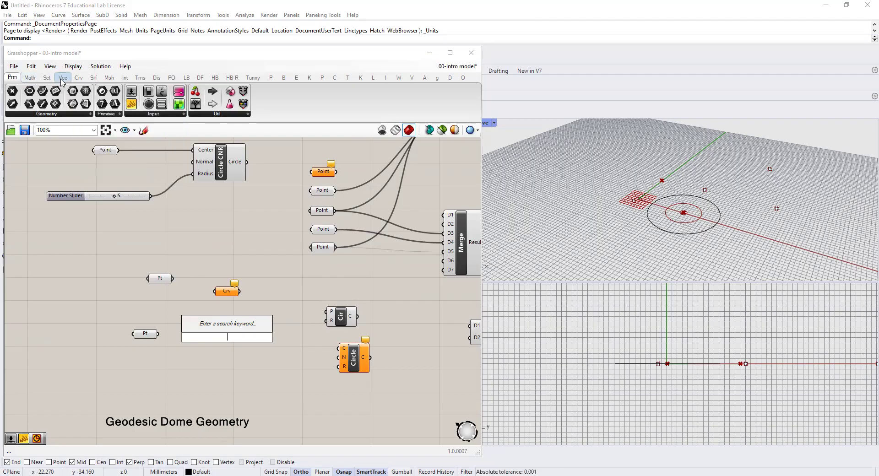
pyautogui.moveTo(127, 81)
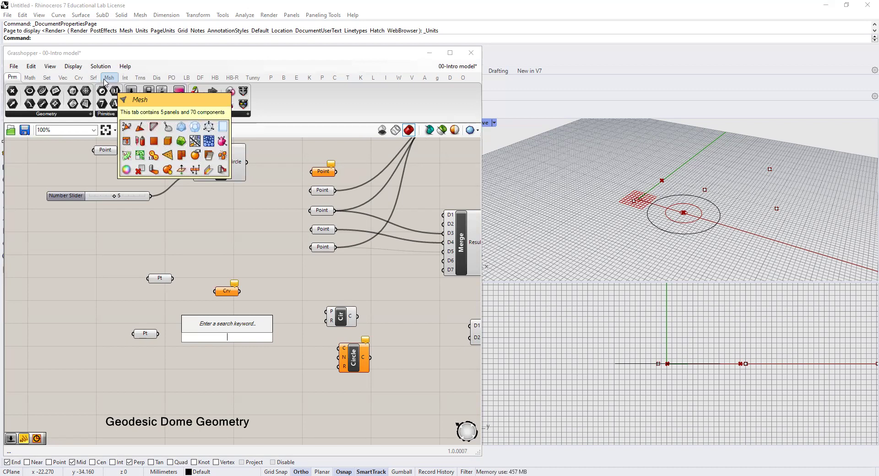
pyautogui.click(109, 77)
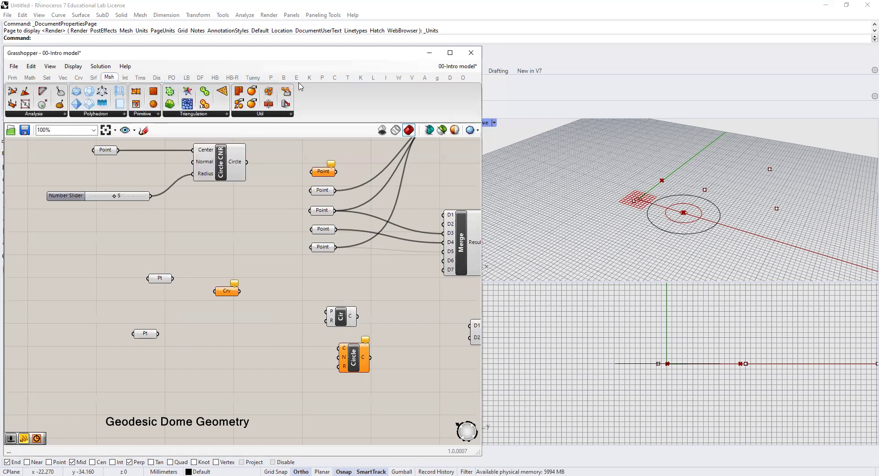
pyautogui.click(284, 115)
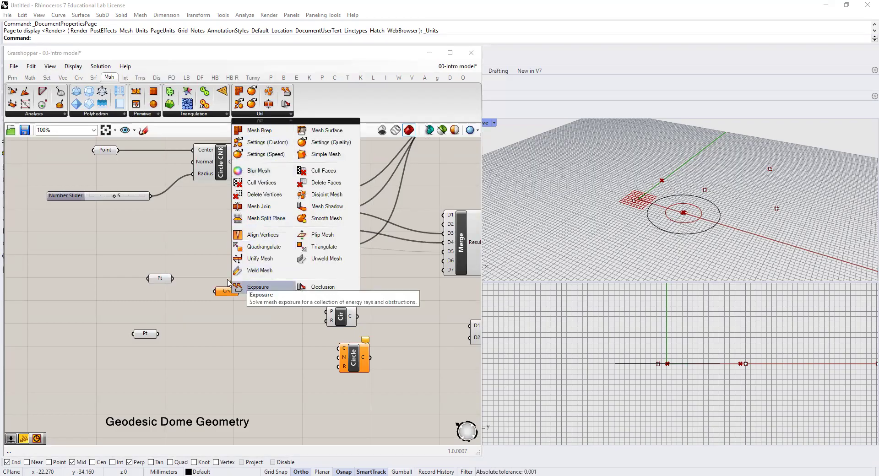
pyautogui.click(148, 253)
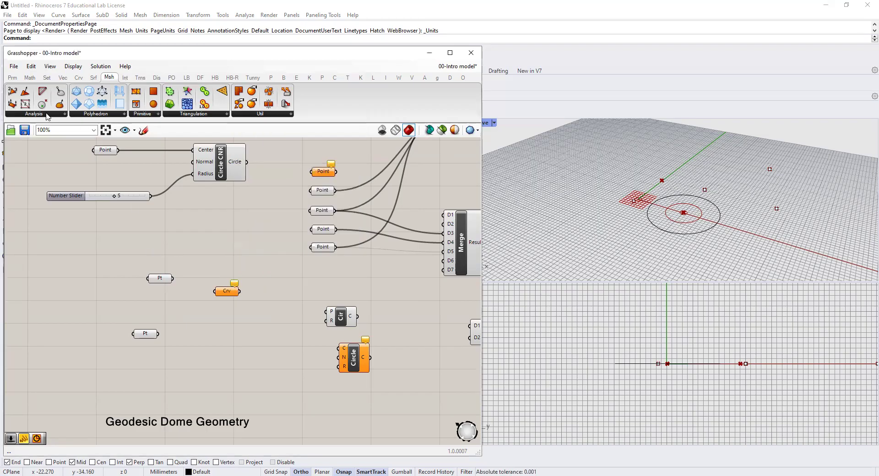
pyautogui.click(48, 114)
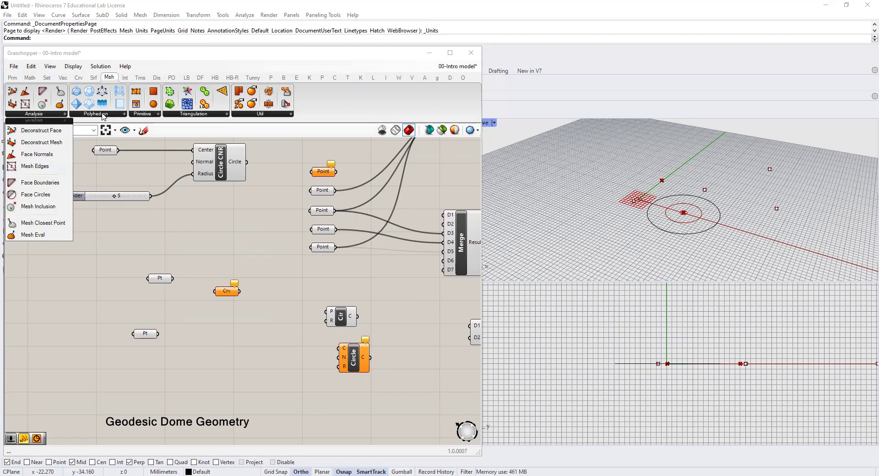
pyautogui.click(220, 239)
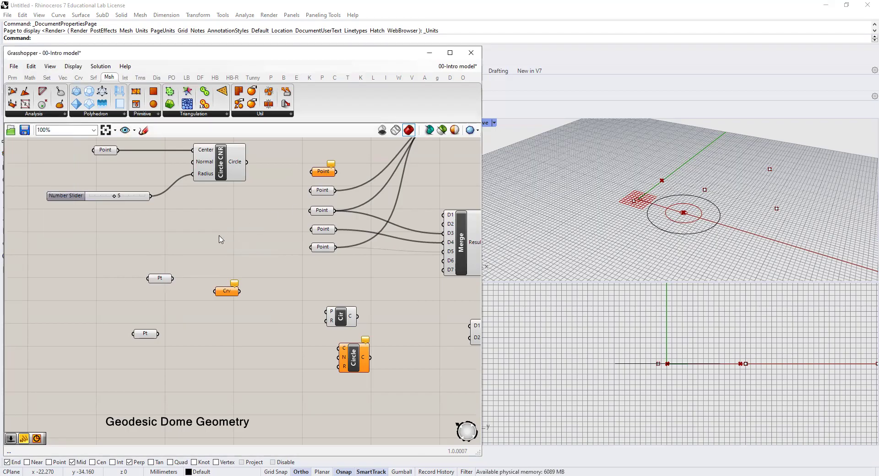
pyautogui.click(13, 77)
pyautogui.moveTo(13, 79)
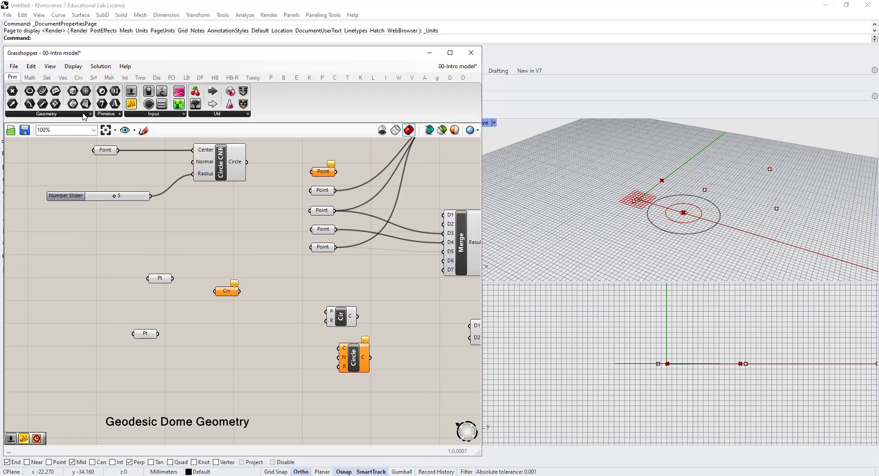
# Add a Number Slider below the existing number slider and set its value to 0.508
pyautogui.click(162, 114)
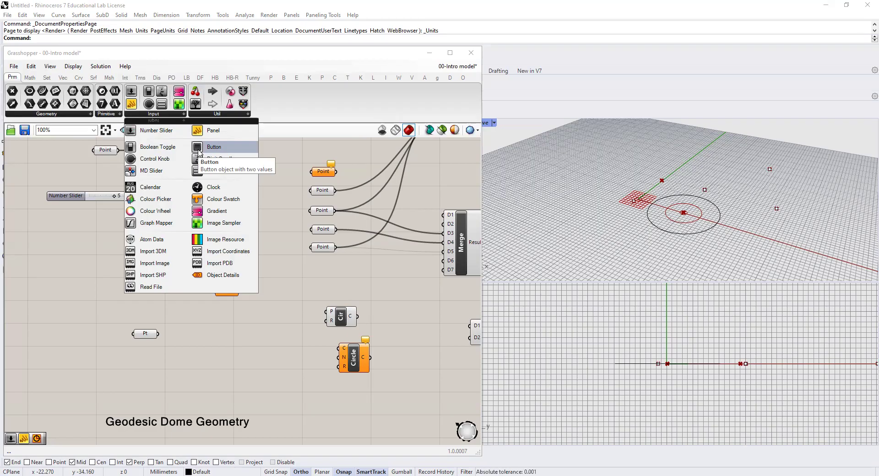
pyautogui.moveTo(167, 136); pyautogui.dragTo(88, 268)
pyautogui.moveTo(88, 268); pyautogui.dragTo(172, 273, button='right')
pyautogui.scroll(3, 172, 273)
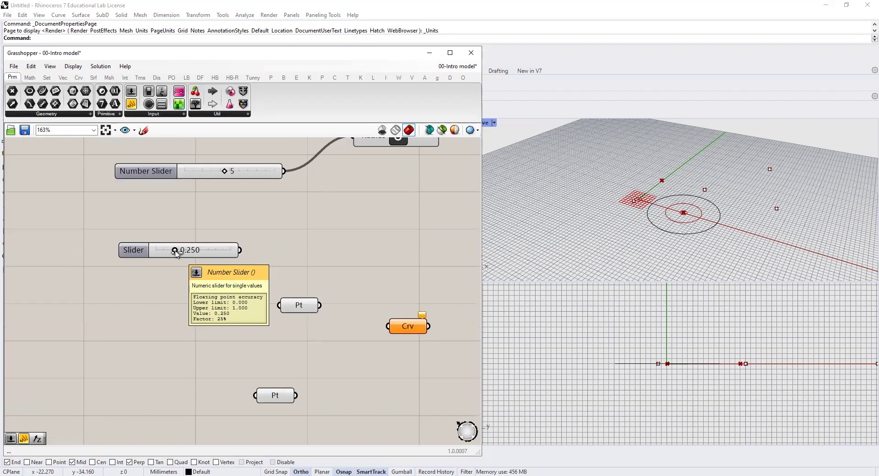
pyautogui.moveTo(176, 253); pyautogui.dragTo(195, 253)
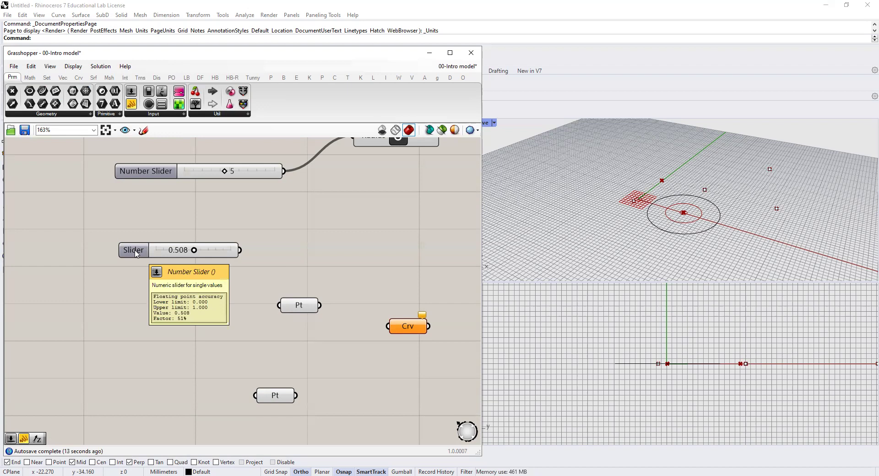
# Create a 0 to 20 integer slider beside the new slider using the canvas search expression 0<20, and set it to 20
pyautogui.click(174, 113)
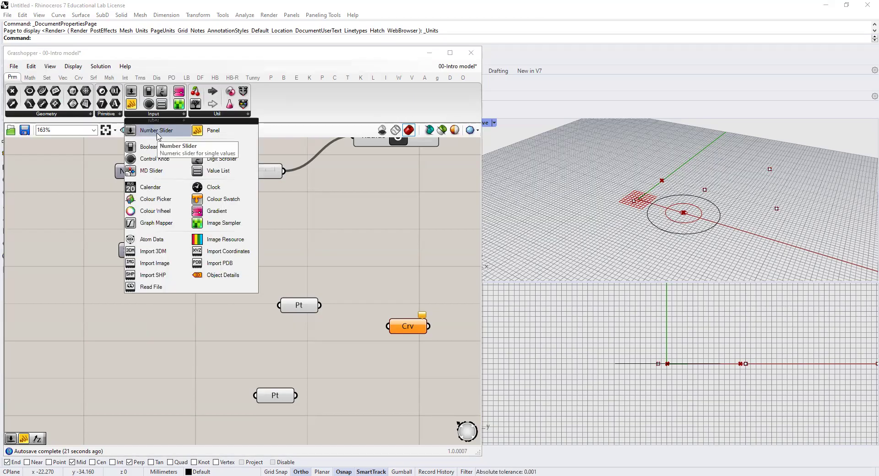
pyautogui.doubleClick(336, 251)
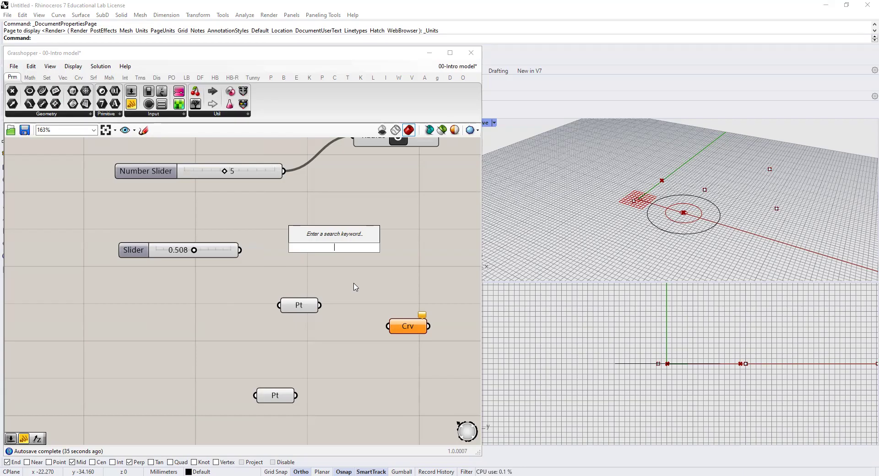
pyautogui.write('0<20')
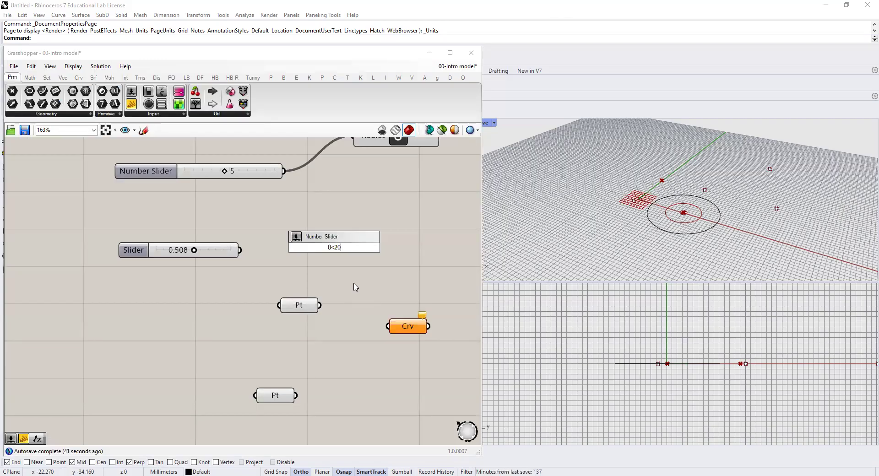
pyautogui.press('Return')
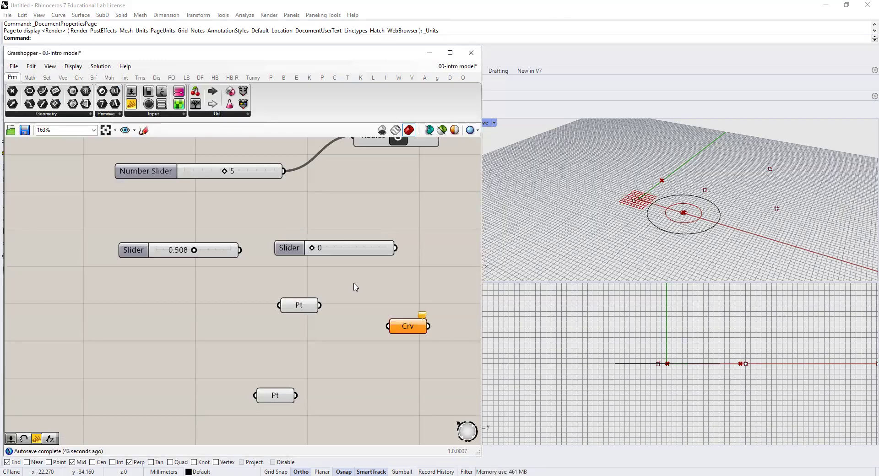
pyautogui.moveTo(311, 248); pyautogui.dragTo(404, 251)
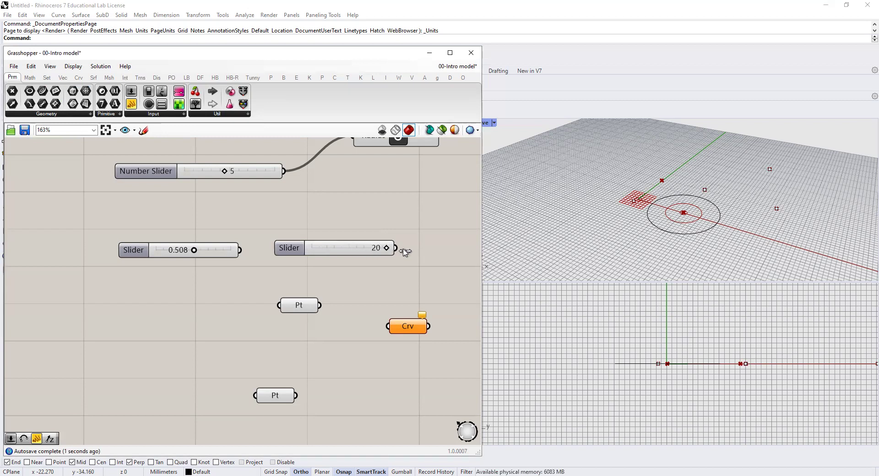
# Create a one-decimal slider just above the integer slider using the canvas search expression 0.0<20.0
pyautogui.doubleClick(340, 222)
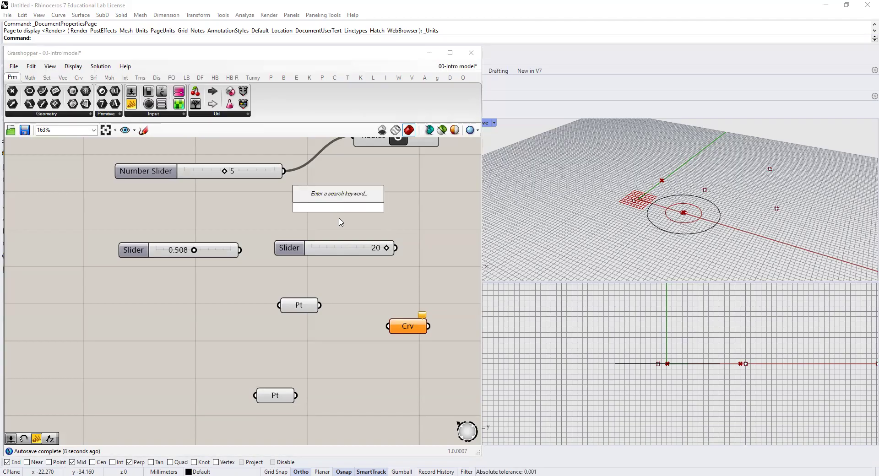
pyautogui.write('0.0')
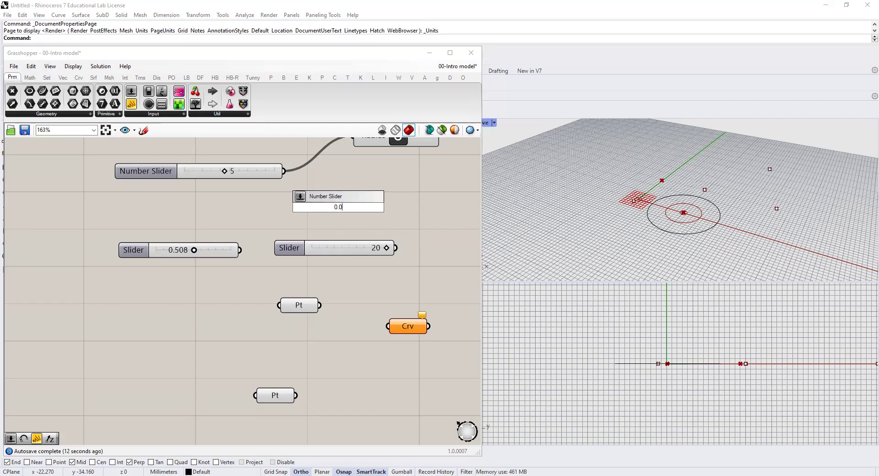
pyautogui.write('<20.0')
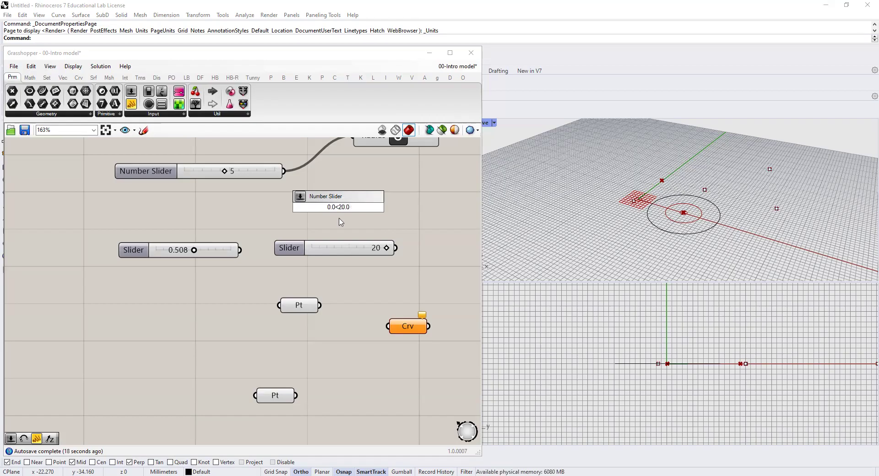
pyautogui.press('Return')
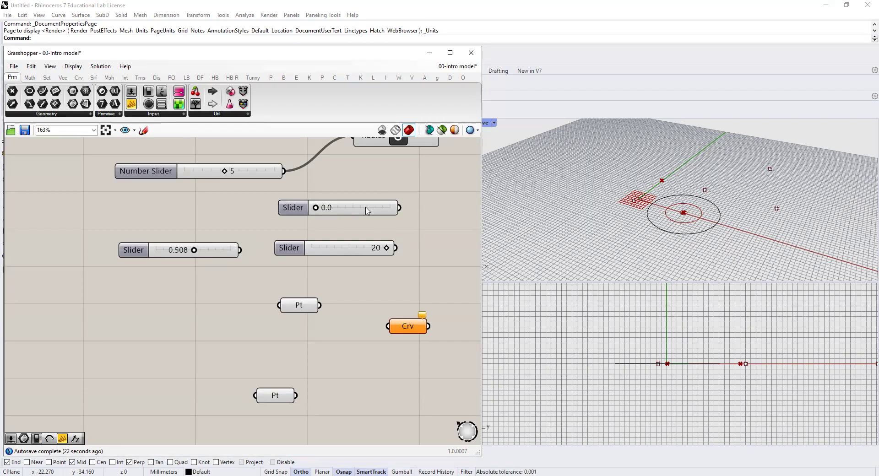
# Open the settings of the slider set to 0.508 and name it Radius
pyautogui.click(136, 253)
pyautogui.doubleClick(136, 253)
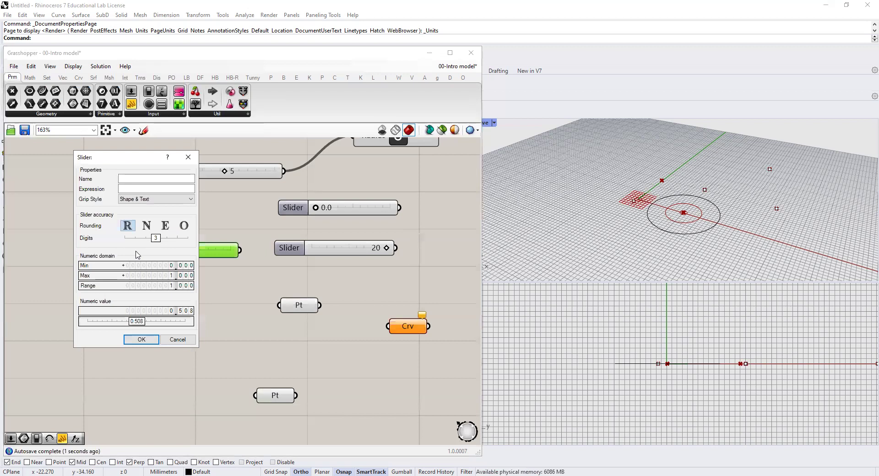
pyautogui.click(155, 180)
pyautogui.write('Radius')
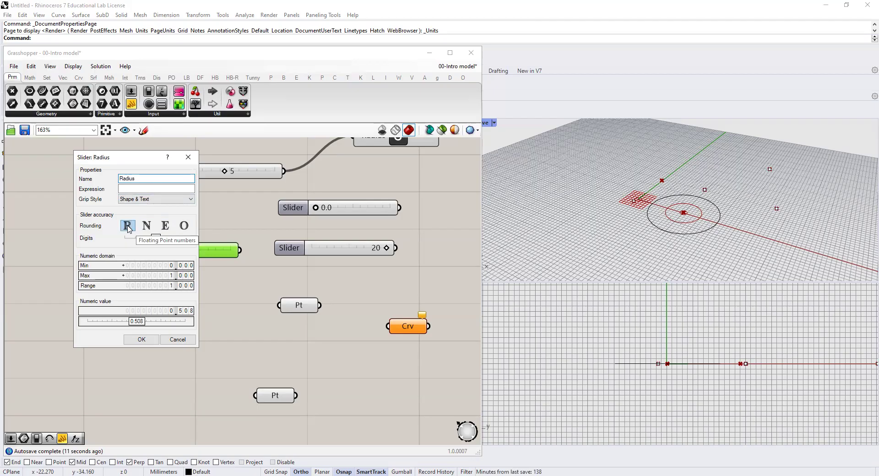
# Try the N, E and O rounding types for the Radius slider, and set it to floating point with 1 digit
pyautogui.click(146, 226)
pyautogui.click(165, 225)
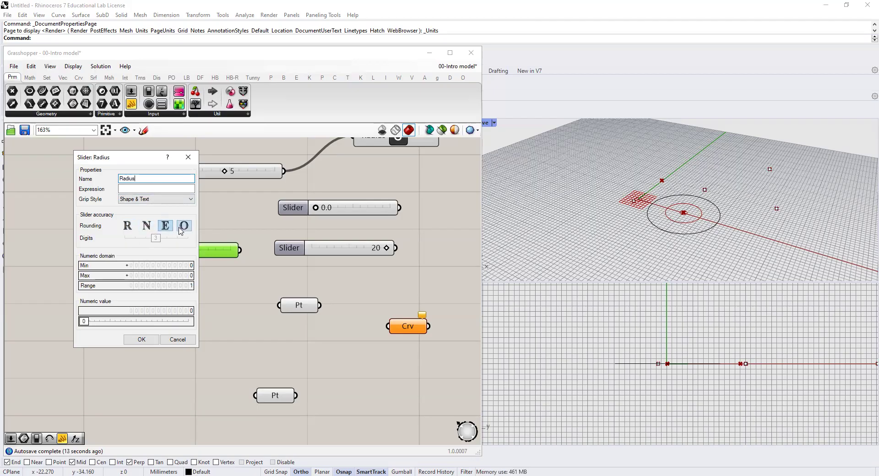
pyautogui.click(181, 229)
pyautogui.click(123, 229)
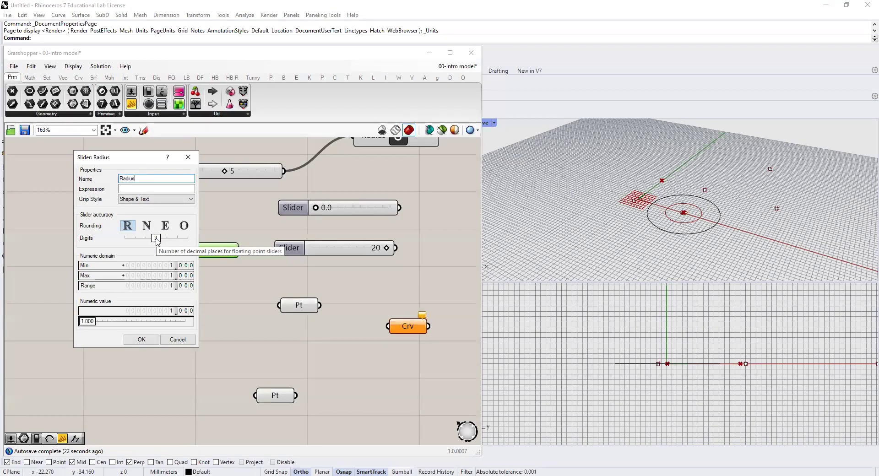
pyautogui.moveTo(155, 239); pyautogui.dragTo(145, 239)
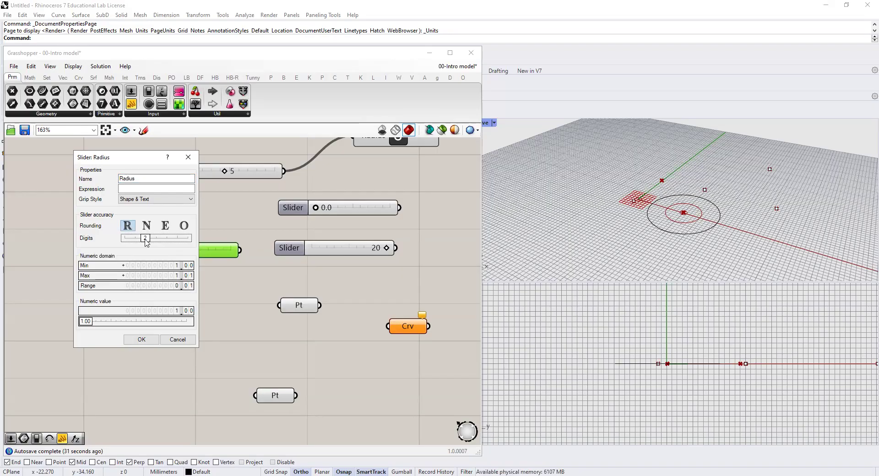
pyautogui.moveTo(145, 238); pyautogui.dragTo(134, 239)
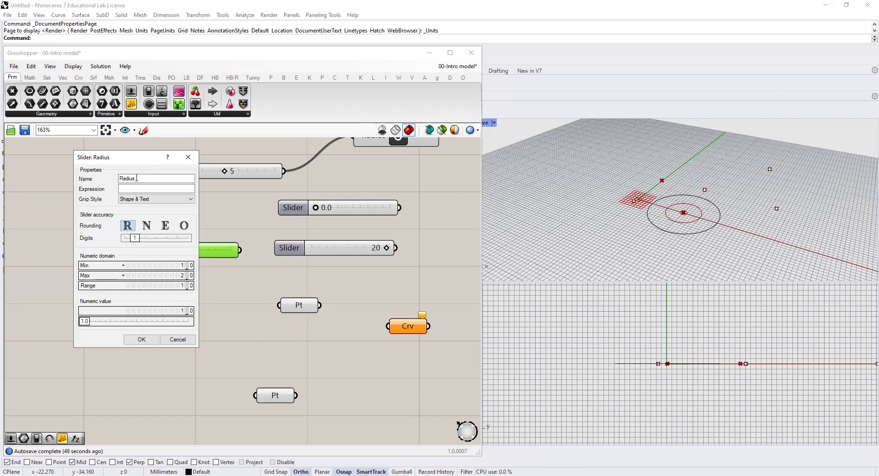
pyautogui.click(141, 339)
# Delete the Radius slider, the two other new sliders, both Pt parameters and the Crv parameter below the Number Slider
pyautogui.scroll(-3, 172, 288)
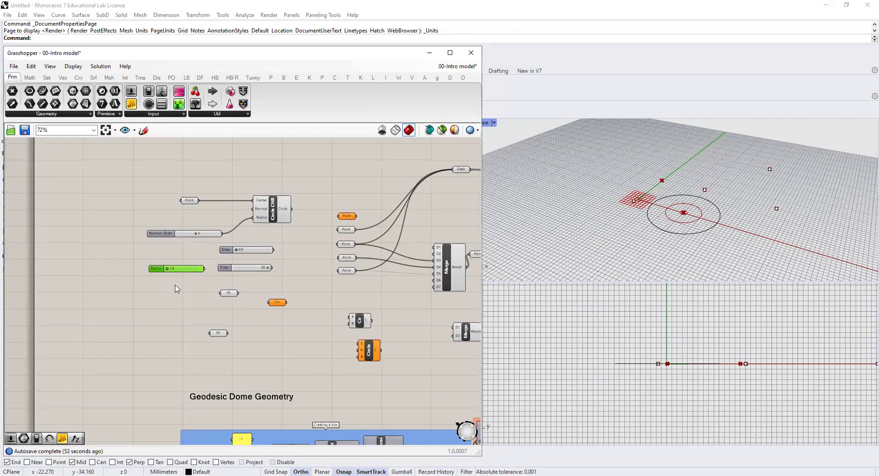
pyautogui.scroll(2, 177, 289)
pyautogui.scroll(1, 177, 289)
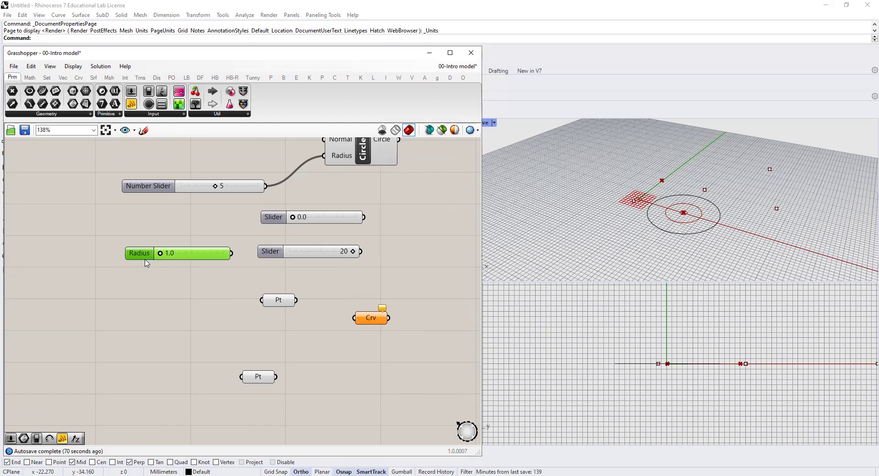
pyautogui.moveTo(146, 263)
pyautogui.moveTo(424, 398); pyautogui.dragTo(178, 215)
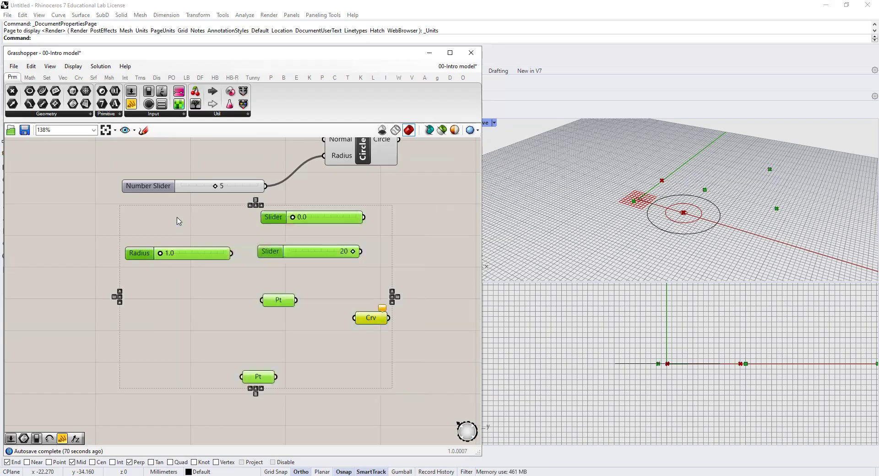
pyautogui.press('Delete')
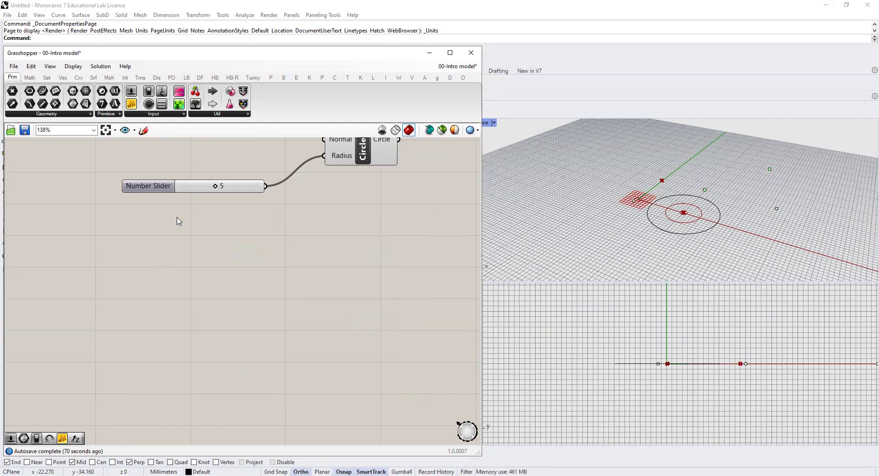
# Add two empty Panels side by side below the Number Slider, the second with the canvas search shortcut //
pyautogui.click(162, 118)
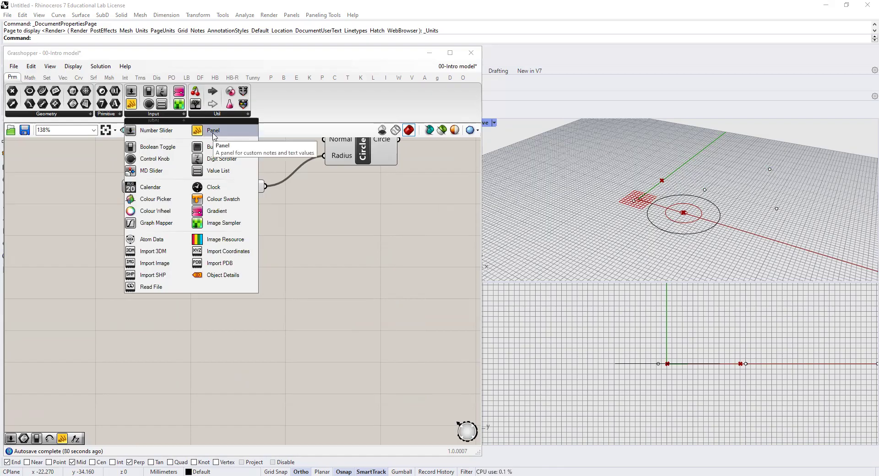
pyautogui.moveTo(213, 135); pyautogui.dragTo(252, 284)
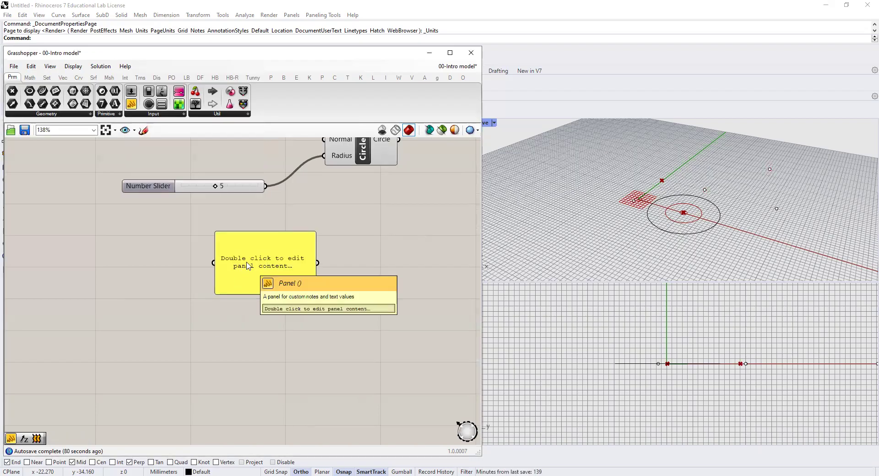
pyautogui.doubleClick(404, 246)
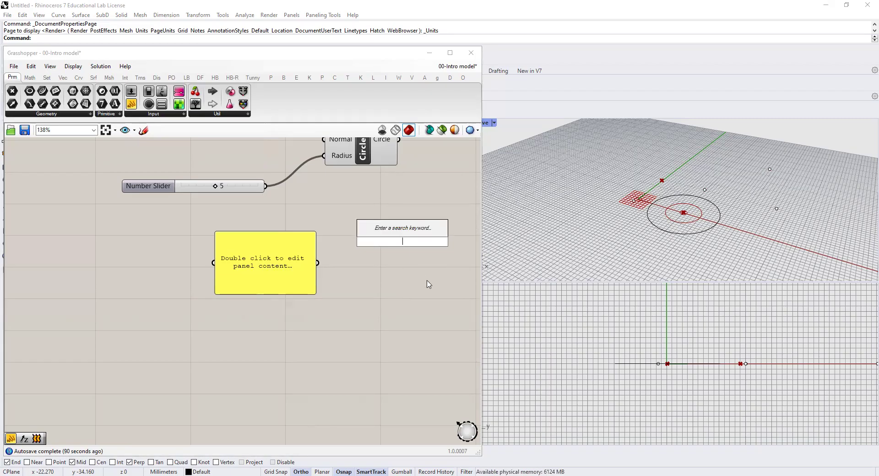
pyautogui.write('//')
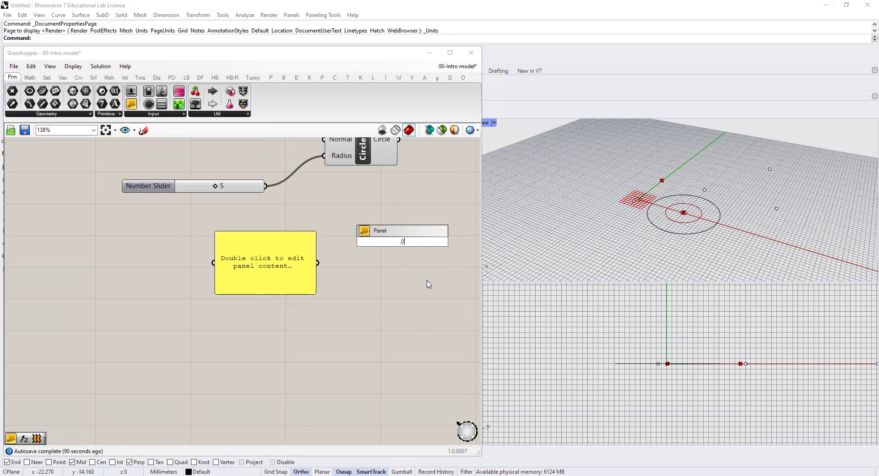
pyautogui.press('Return')
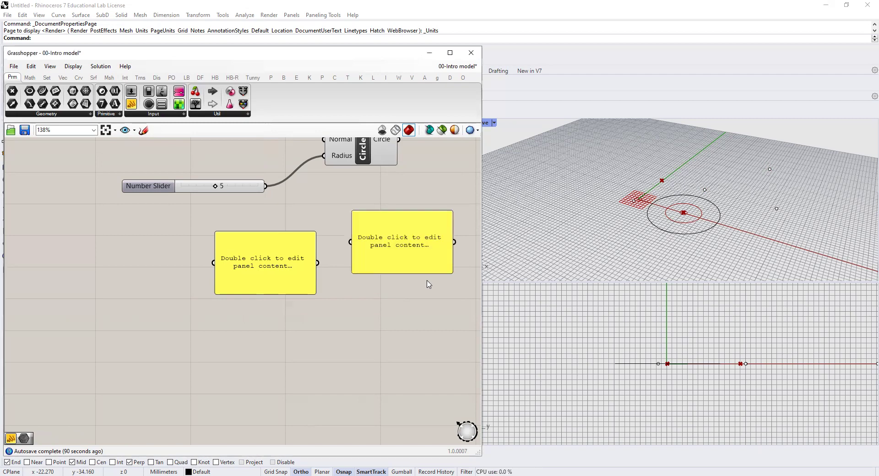
# Create a panel containing the text wood below the second panel using the canvas search expression //wood
pyautogui.doubleClick(398, 322)
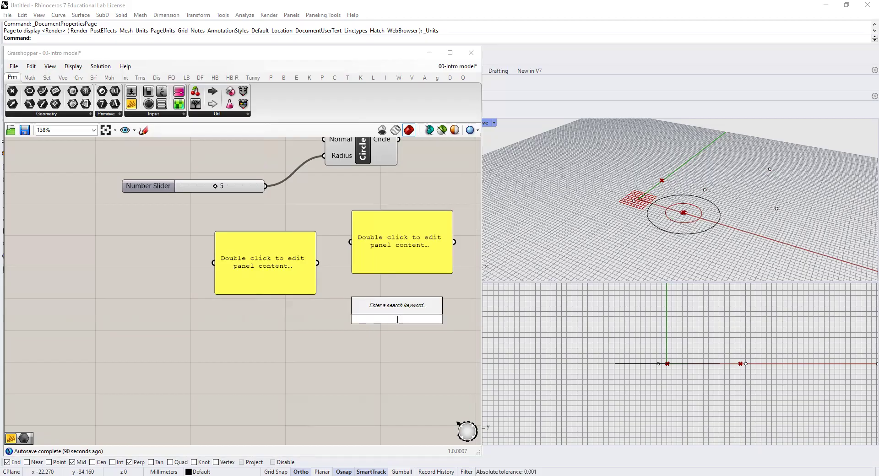
pyautogui.write('//')
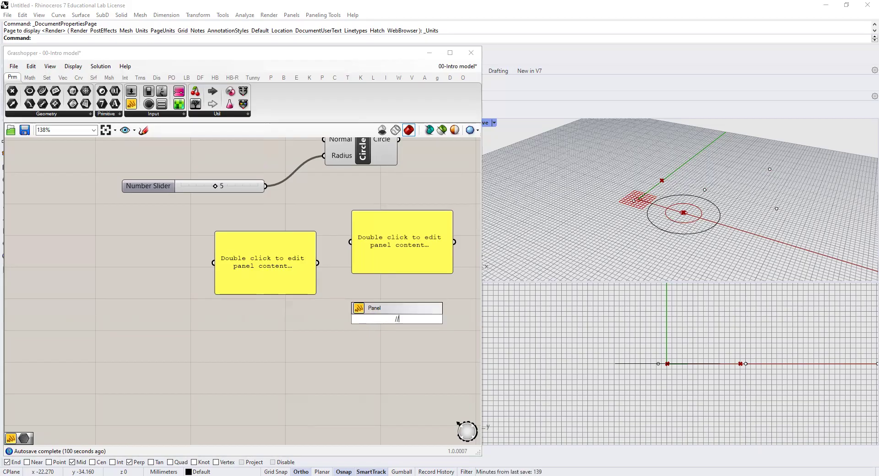
pyautogui.write('wood')
pyautogui.press('Return')
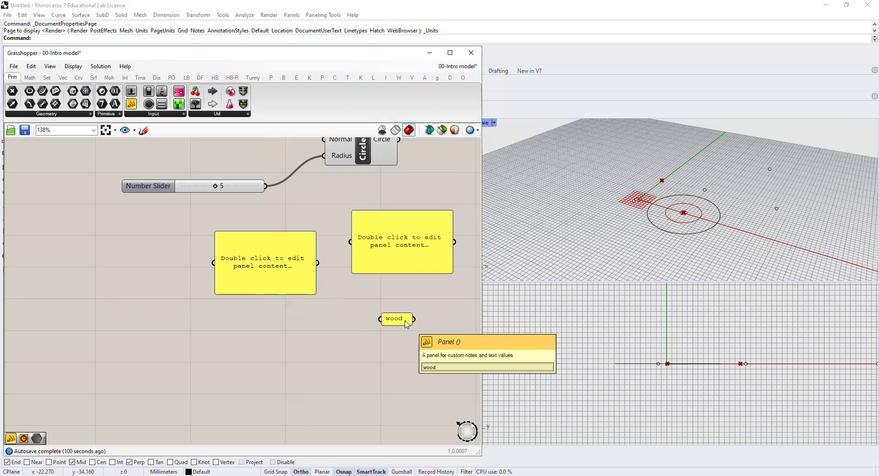
# Set the first empty panel's content to 10 and shrink the panel to fit the value
pyautogui.doubleClick(269, 260)
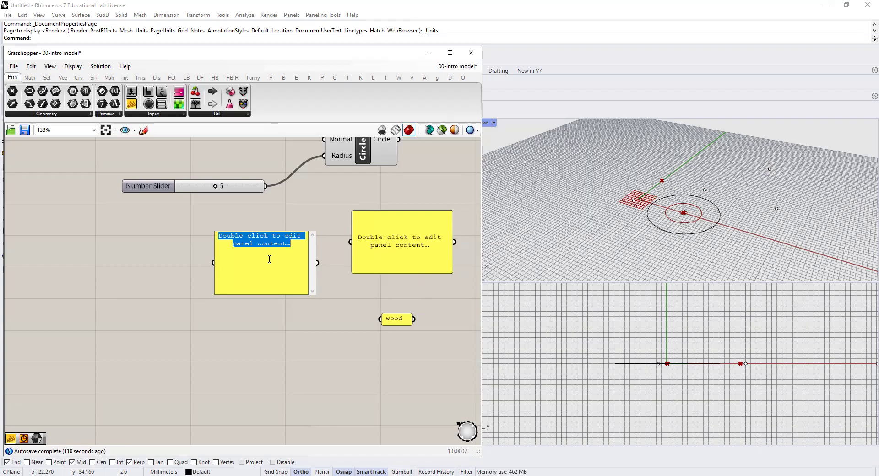
pyautogui.write('10')
pyautogui.click(291, 315)
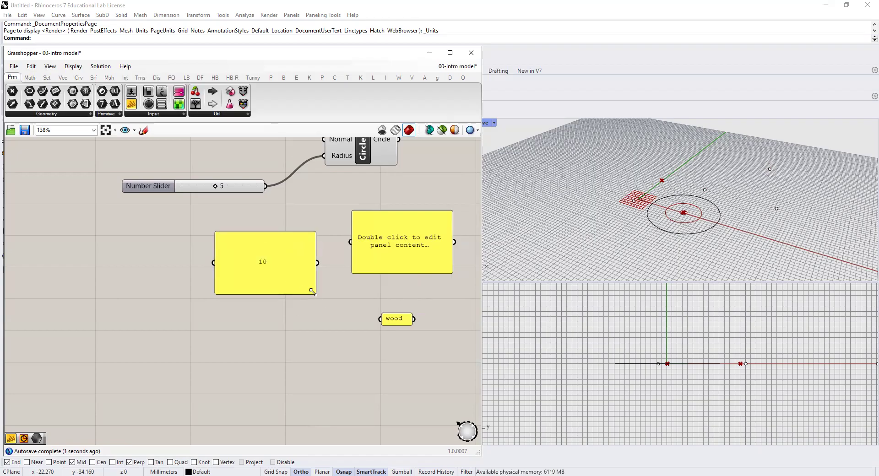
pyautogui.moveTo(315, 294); pyautogui.dragTo(253, 259)
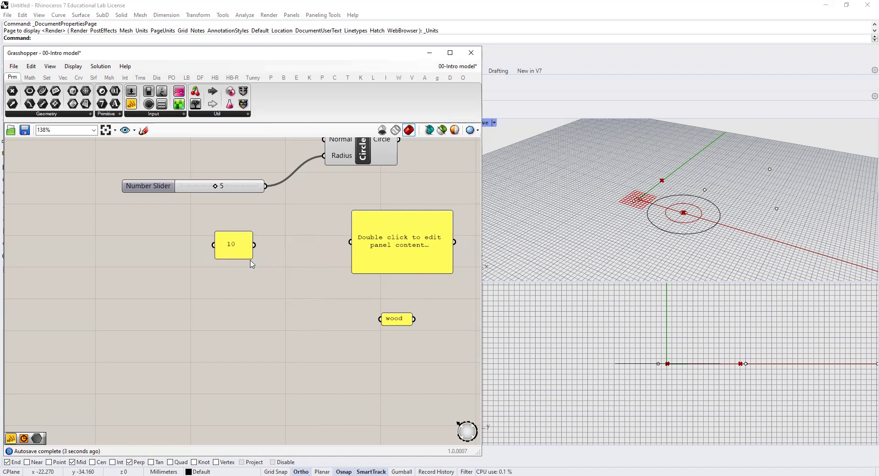
# Name the panel containing 10 as Radius
pyautogui.rightClick(234, 249)
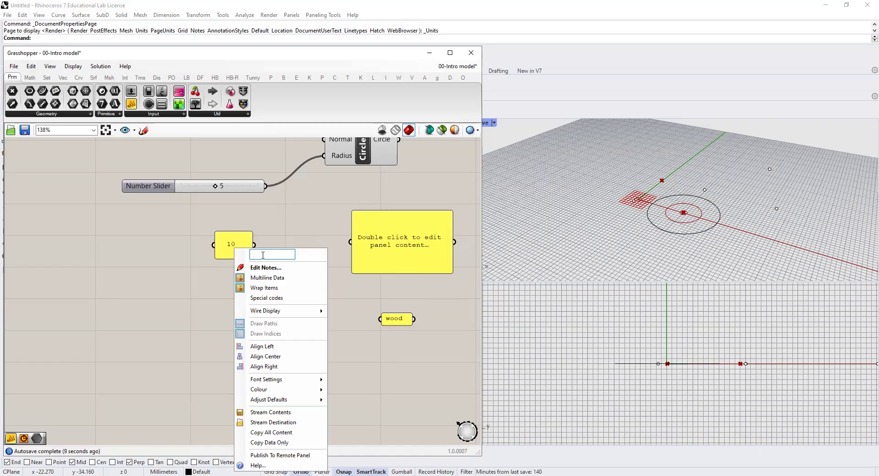
pyautogui.write('Radius')
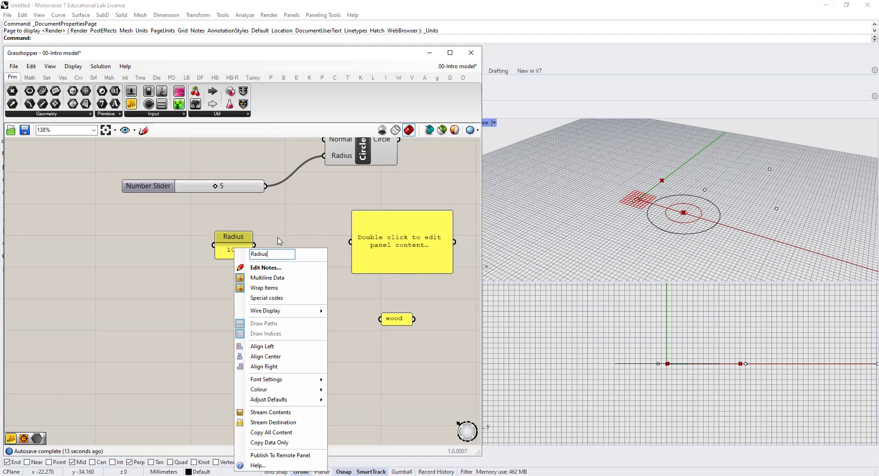
# Enlarge the panel named Radius and connect it to the Radius input of Circle CNR in place of the slider
pyautogui.press('Return')
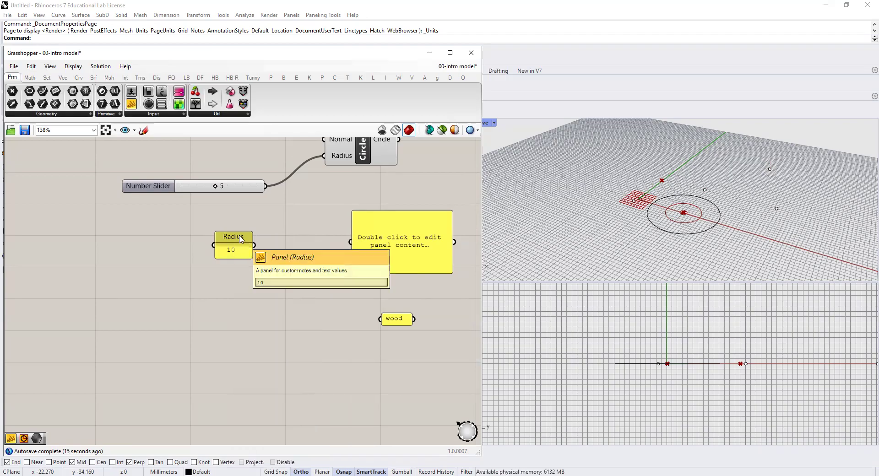
pyautogui.moveTo(246, 259); pyautogui.dragTo(294, 280)
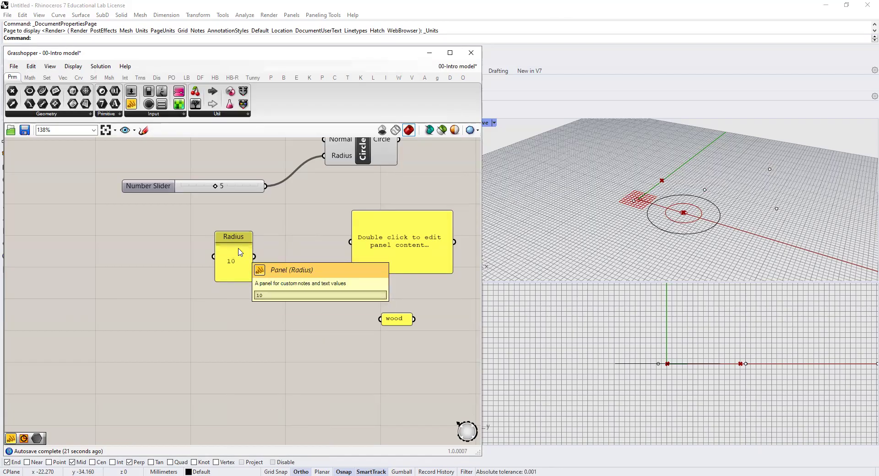
pyautogui.scroll(-4, 238, 299)
pyautogui.scroll(4, 249, 284)
pyautogui.moveTo(246, 271); pyautogui.dragTo(316, 173)
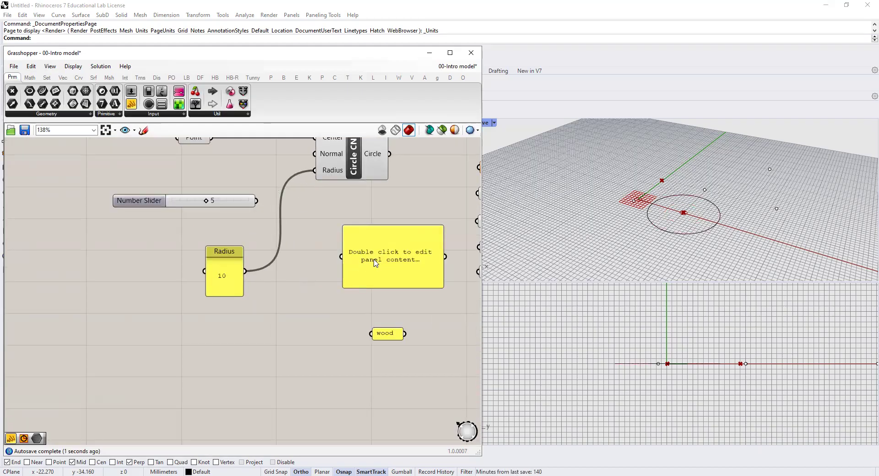
# Turn off Multiline Data for the empty panel beside the Radius panel
pyautogui.moveTo(386, 265); pyautogui.dragTo(257, 279, button='right')
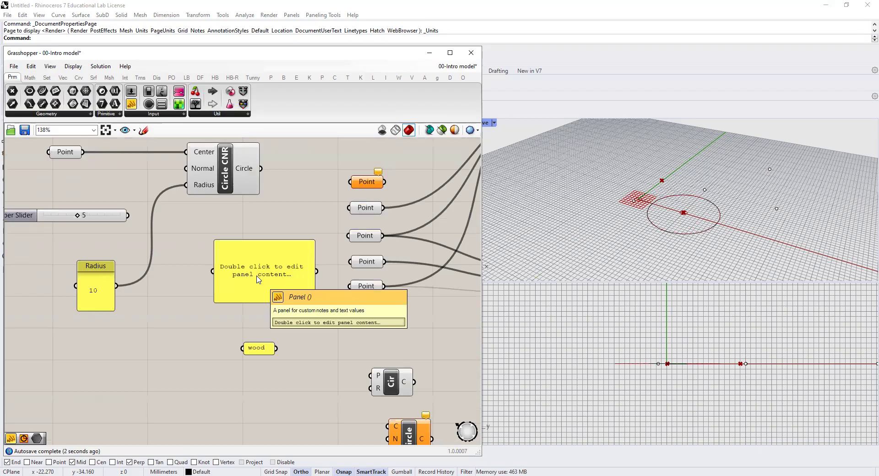
pyautogui.rightClick(267, 272)
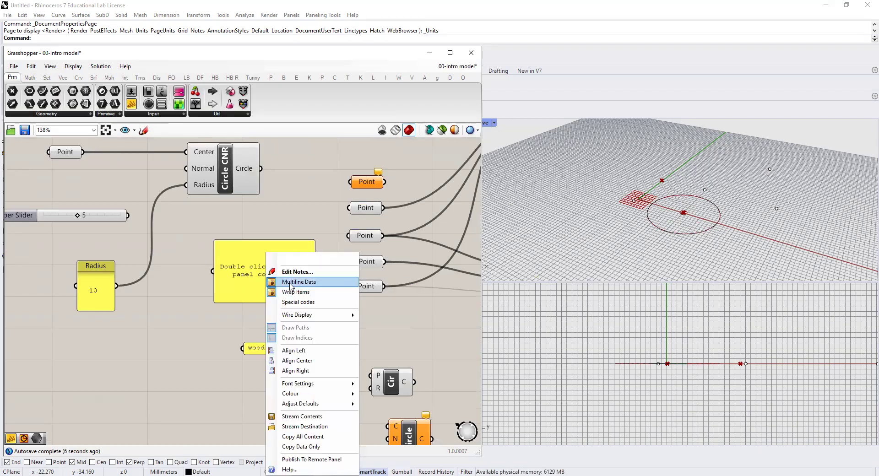
pyautogui.click(291, 283)
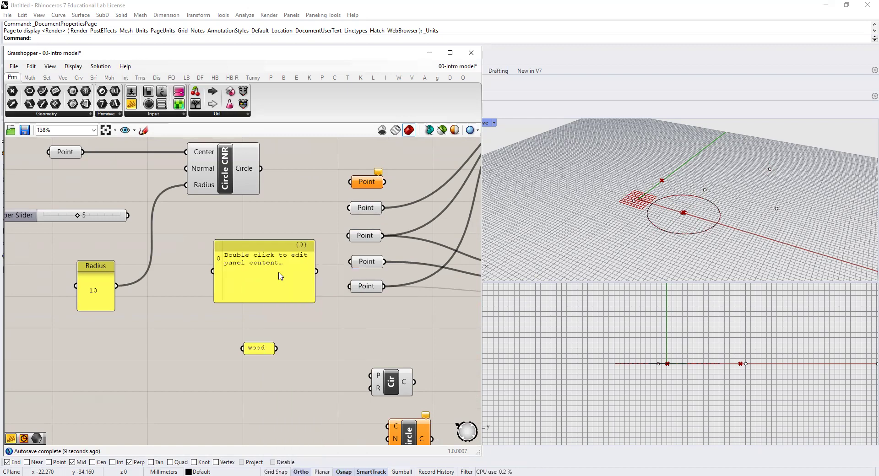
# Set the empty panel's content to the values 10, 5, 20 and 16 on separate lines
pyautogui.doubleClick(284, 260)
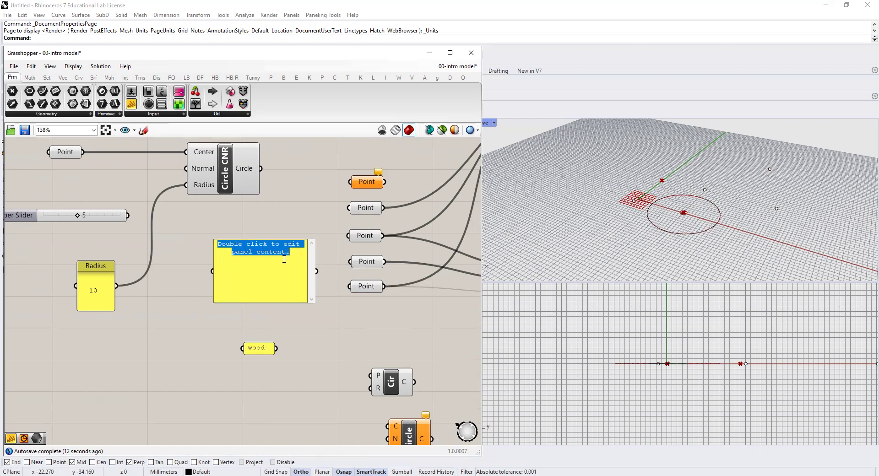
pyautogui.write('10')
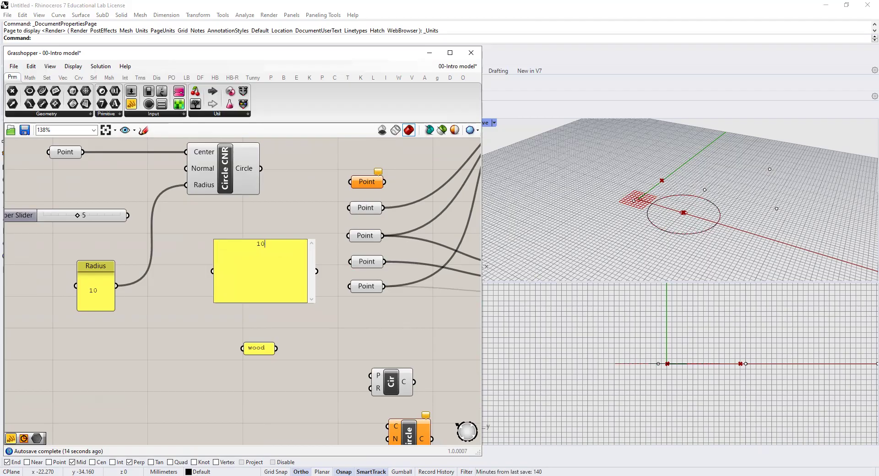
pyautogui.press('Return')
pyautogui.write('5')
pyautogui.press('Return')
pyautogui.write('20')
pyautogui.press('Return')
pyautogui.write('16')
pyautogui.click(288, 223)
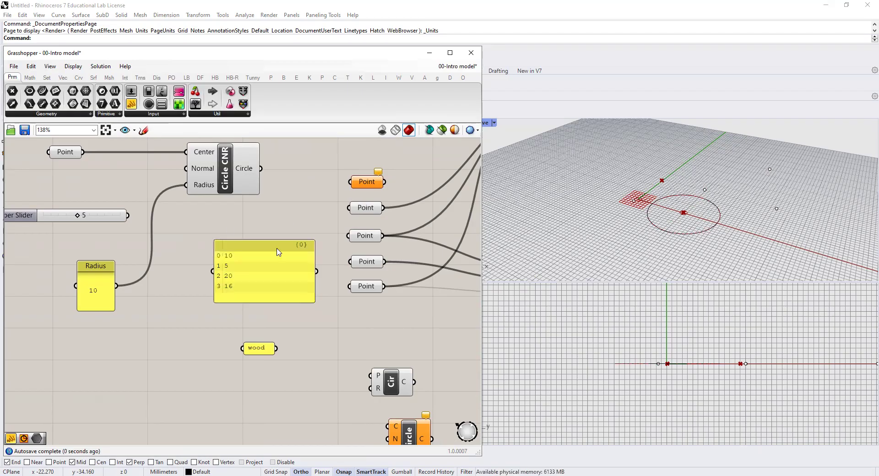
# Connect the four-value panel to the Radius input of Circle CNR and rearrange the component and both panels
pyautogui.moveTo(317, 271); pyautogui.dragTo(281, 177)
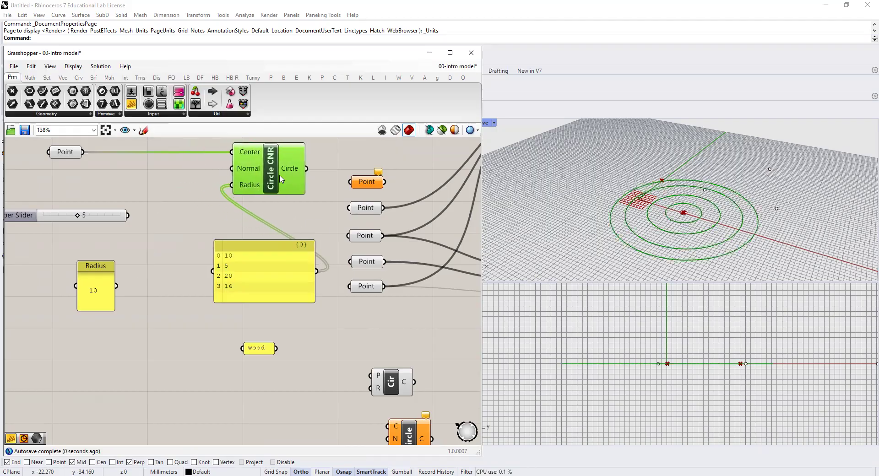
pyautogui.moveTo(261, 286); pyautogui.dragTo(185, 276)
pyautogui.moveTo(97, 286); pyautogui.dragTo(95, 374)
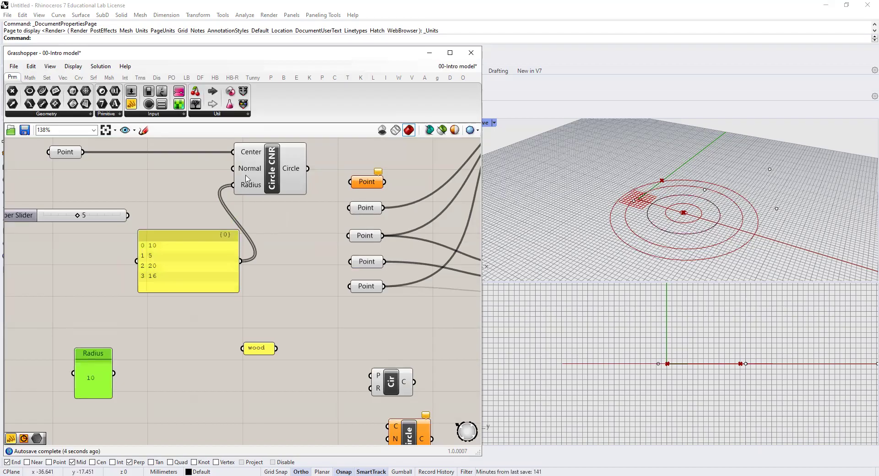
# Add an empty line after 16 in the four-value panel and inspect the Circle CNR error and its Radius input data
pyautogui.doubleClick(173, 270)
pyautogui.click(199, 258)
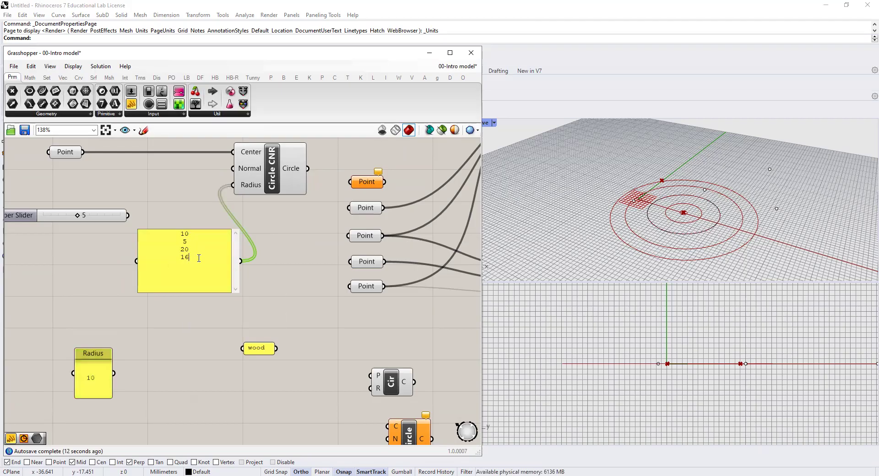
pyautogui.press('Return')
pyautogui.click(265, 286)
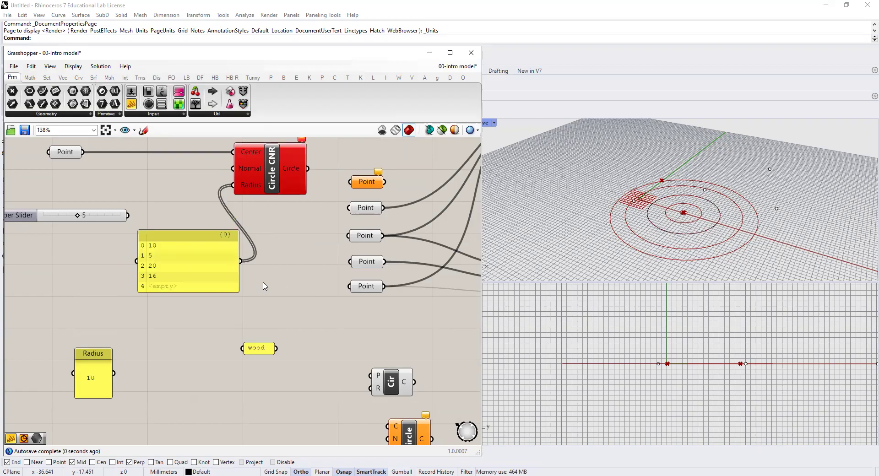
pyautogui.moveTo(220, 269); pyautogui.dragTo(181, 275)
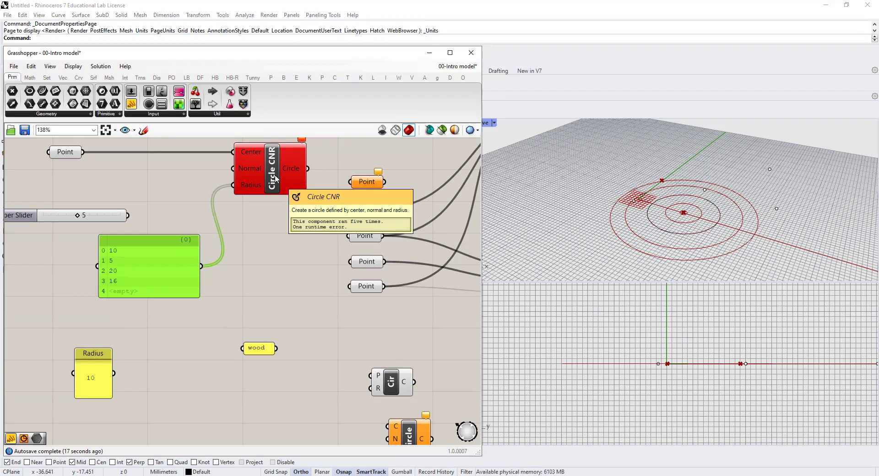
pyautogui.moveTo(253, 191)
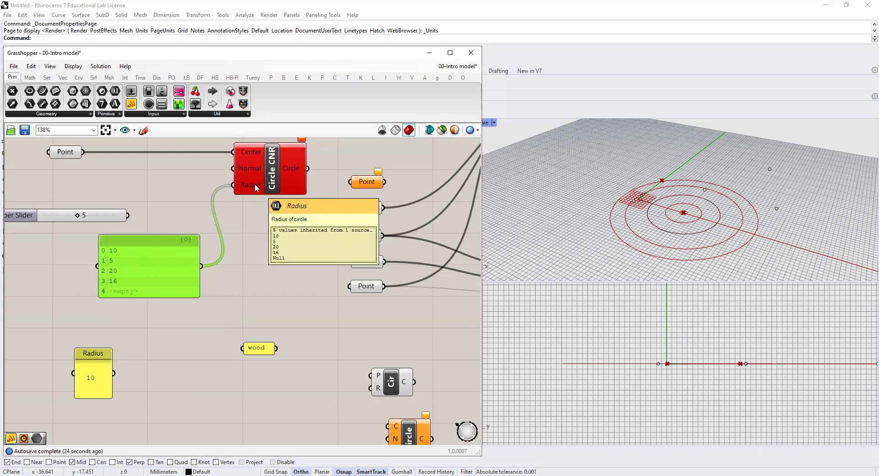
# Remove the empty last line from the panel connected to Circle CNR
pyautogui.doubleClick(158, 293)
pyautogui.click(161, 277)
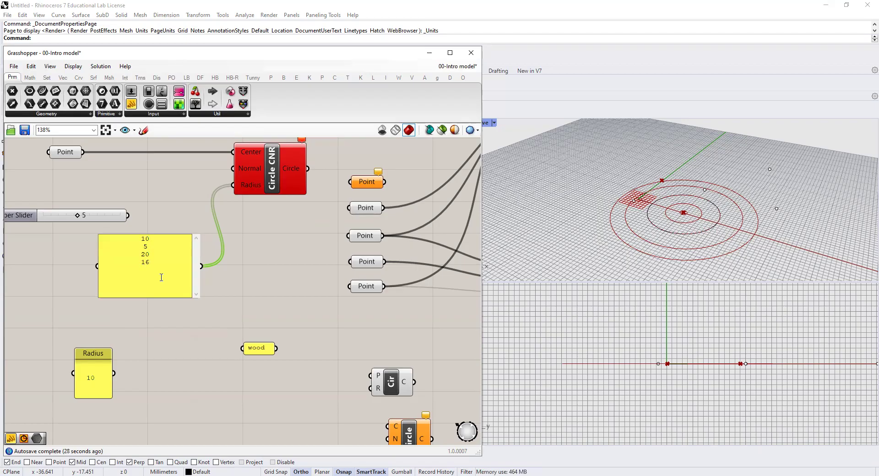
pyautogui.click(224, 276)
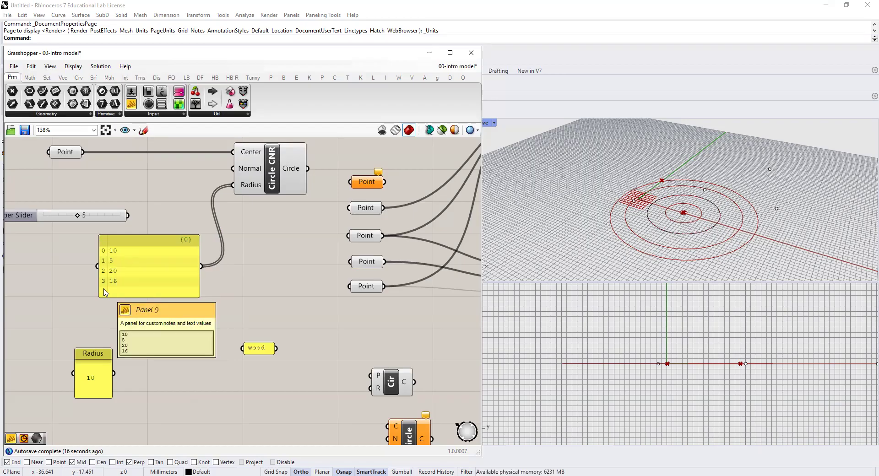
# View the four-value panel's font options, then move the panel beneath the Number Slider
pyautogui.rightClick(147, 274)
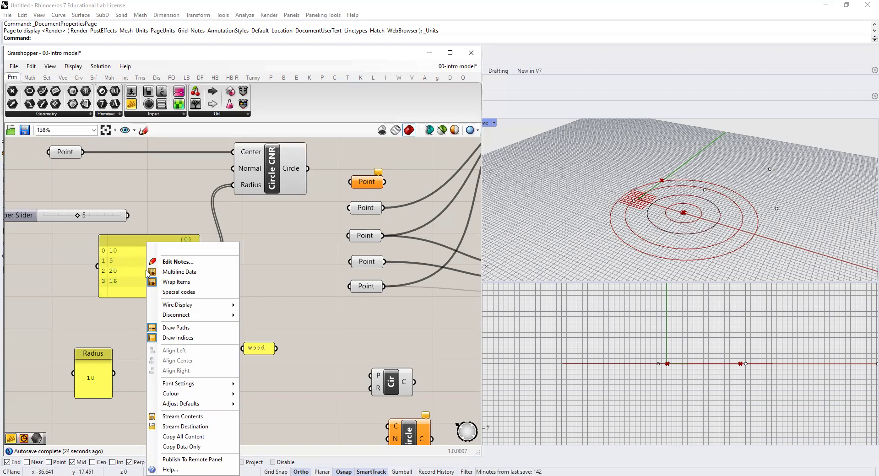
pyautogui.moveTo(167, 386)
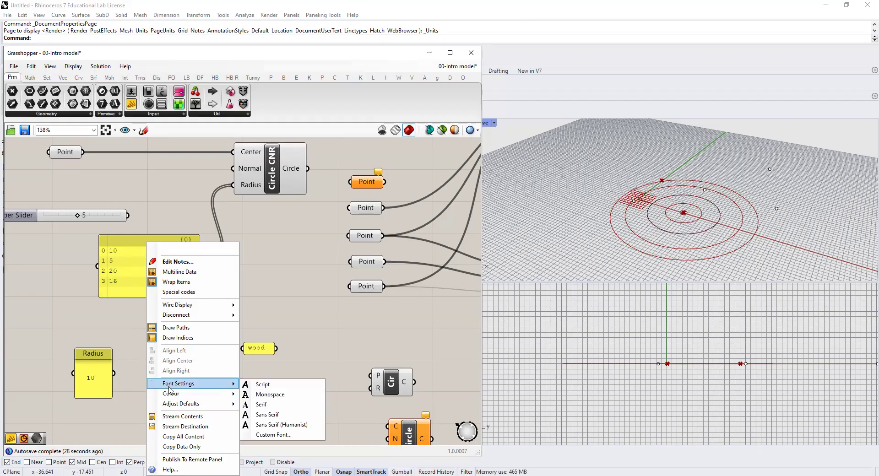
pyautogui.click(127, 330)
pyautogui.moveTo(170, 255); pyautogui.dragTo(109, 258)
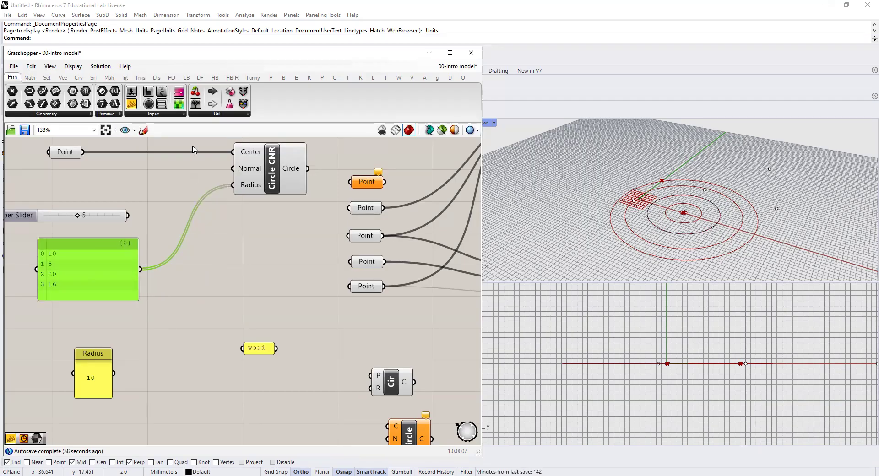
# Add a Button and a Boolean Toggle to the empty canvas area below Circle CNR
pyautogui.click(177, 114)
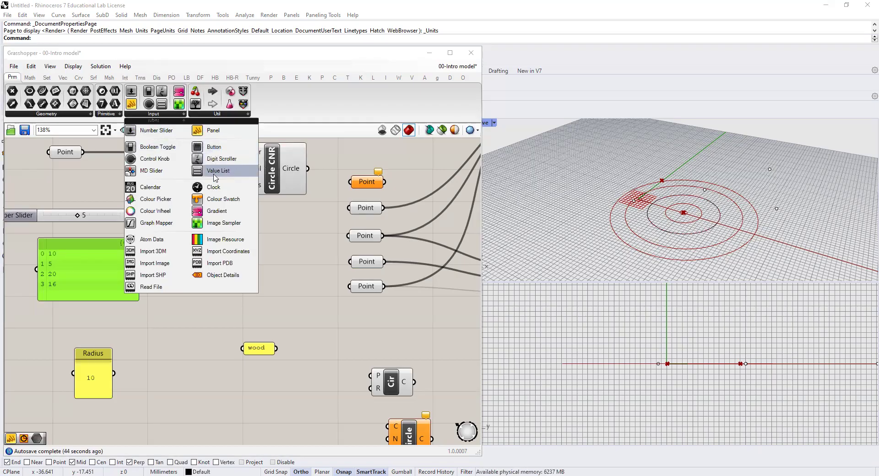
pyautogui.moveTo(213, 147); pyautogui.dragTo(265, 265)
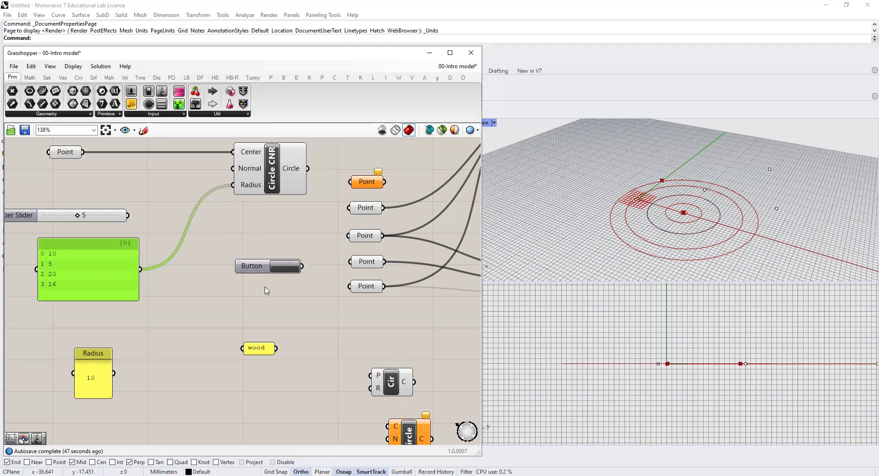
pyautogui.click(184, 114)
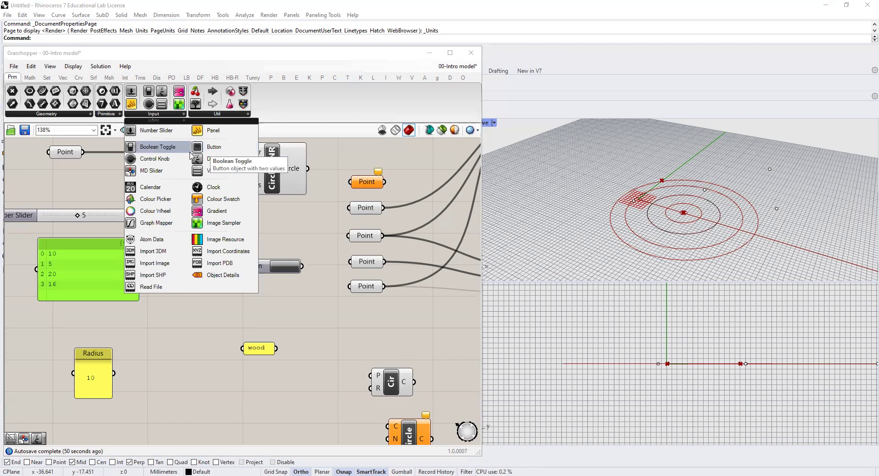
pyautogui.moveTo(160, 154); pyautogui.dragTo(193, 308)
# Switch the Boolean Toggle between True and False, ending on False
pyautogui.doubleClick(198, 304)
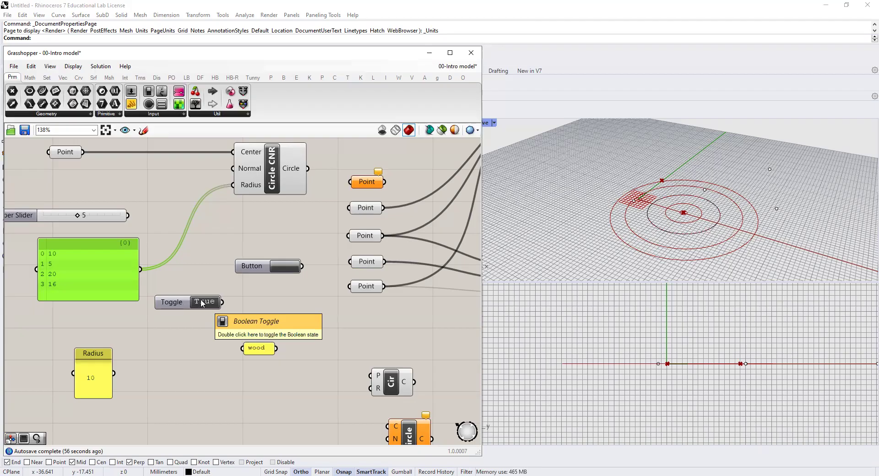
pyautogui.doubleClick(208, 303)
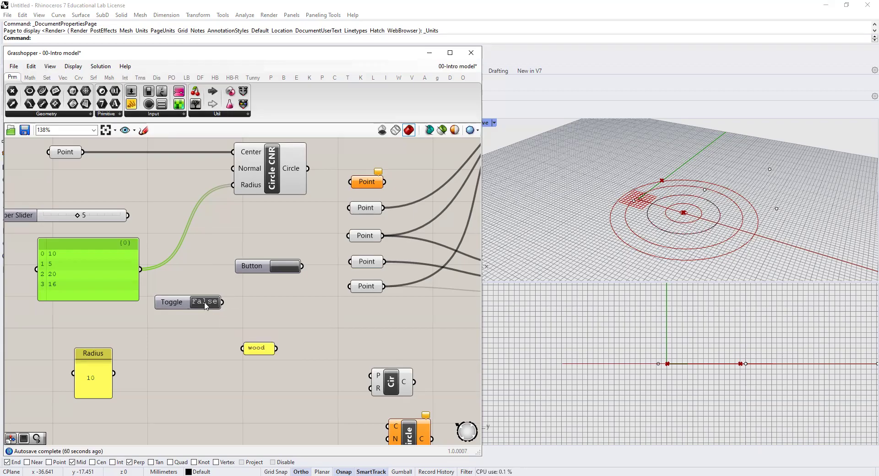
pyautogui.doubleClick(205, 304)
pyautogui.click(212, 302)
pyautogui.click(171, 112)
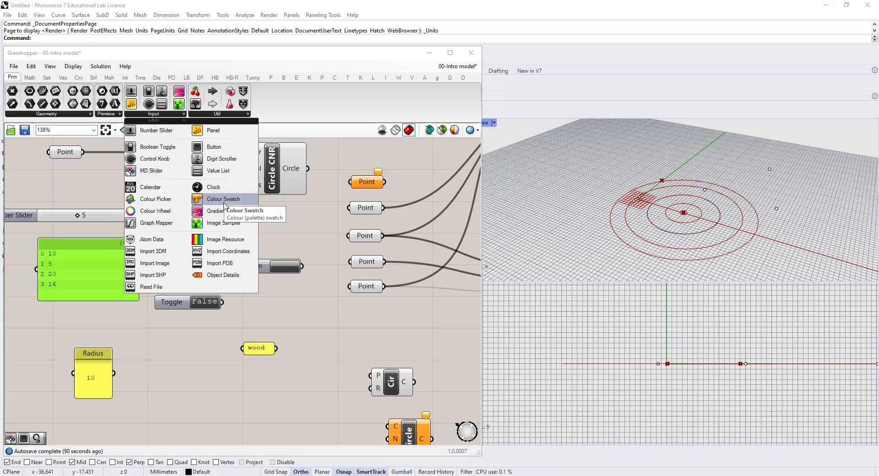
pyautogui.click(182, 339)
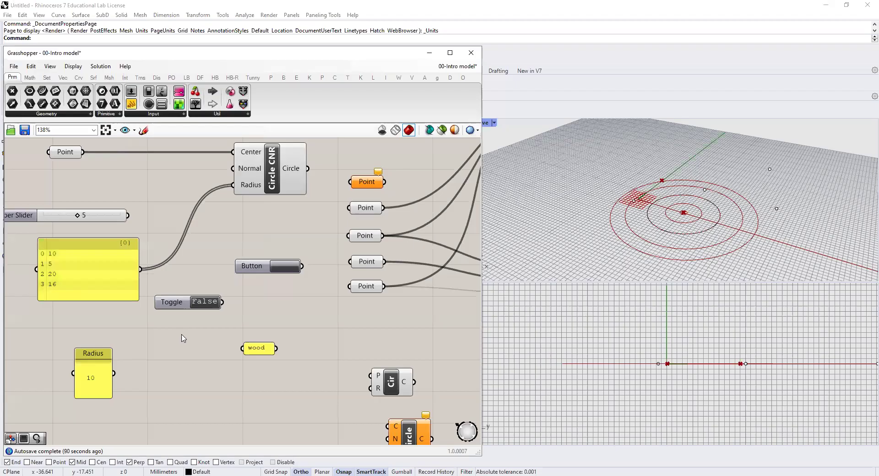
# Delete the Button, the Boolean Toggle, the wood panel and the Radius panel from the canvas
pyautogui.scroll(-2, 171, 297)
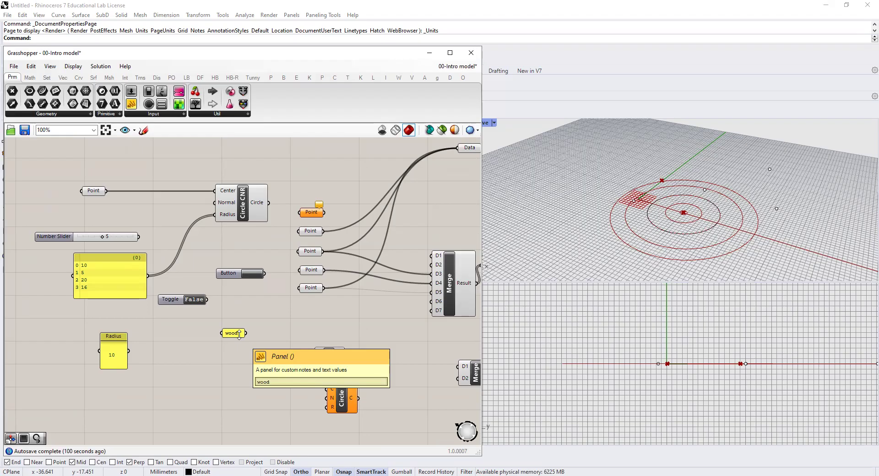
pyautogui.moveTo(396, 421); pyautogui.dragTo(160, 355)
pyautogui.moveTo(246, 388); pyautogui.dragTo(198, 295)
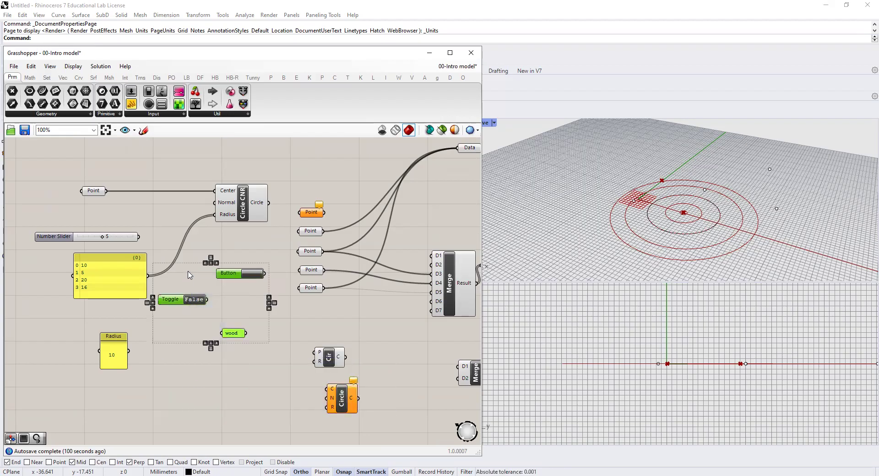
pyautogui.press('Delete')
pyautogui.moveTo(132, 373); pyautogui.dragTo(91, 315)
pyautogui.press('Delete')
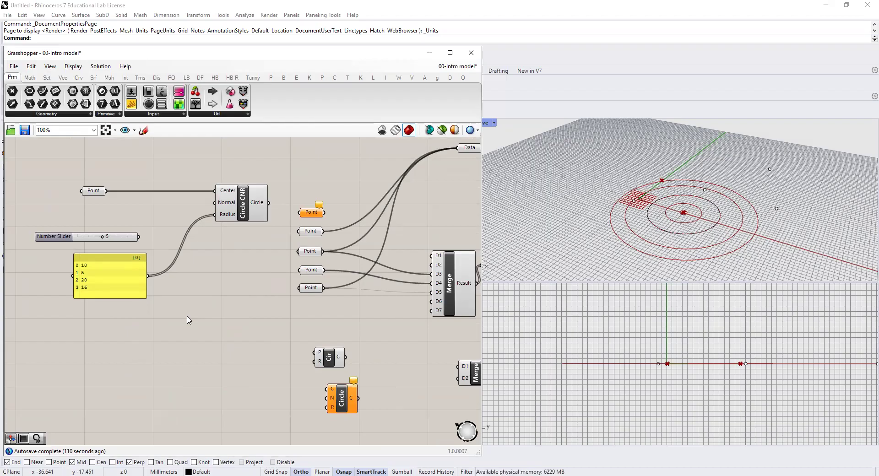
# Inspect the Circle output and the Normal input of the Circle CNR driven by the four-value panel
pyautogui.moveTo(254, 206)
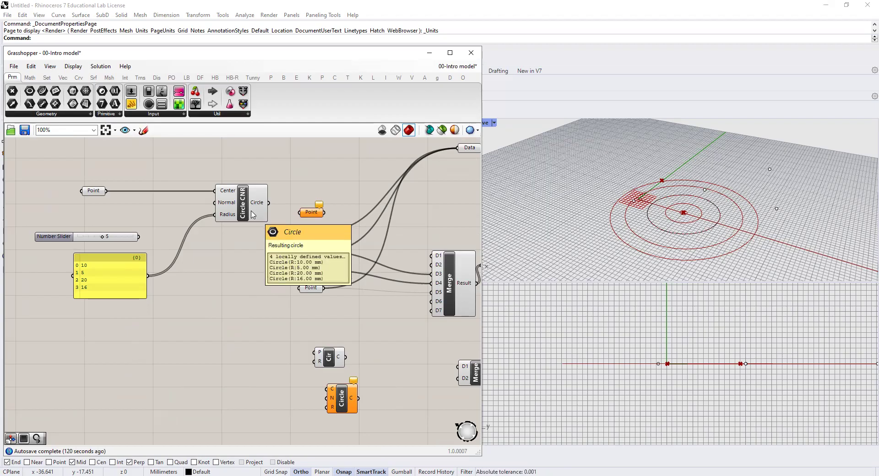
pyautogui.scroll(-3, 252, 215)
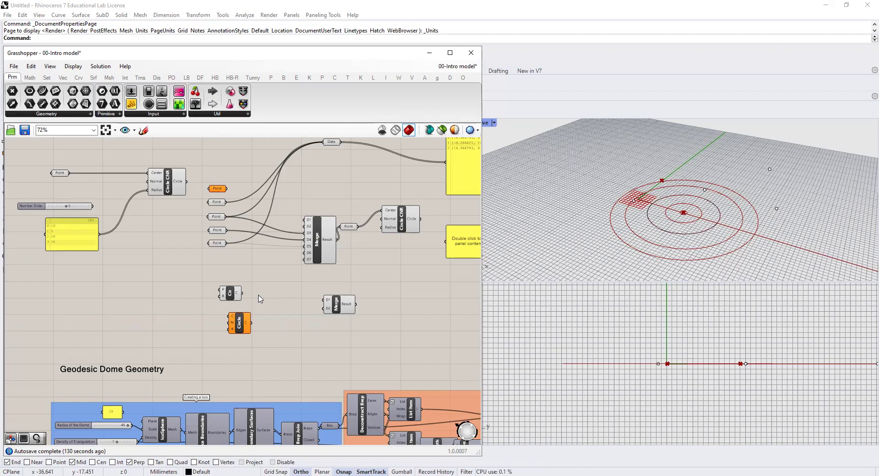
pyautogui.moveTo(174, 298); pyautogui.dragTo(273, 319, button='right')
pyautogui.scroll(3, 241, 212)
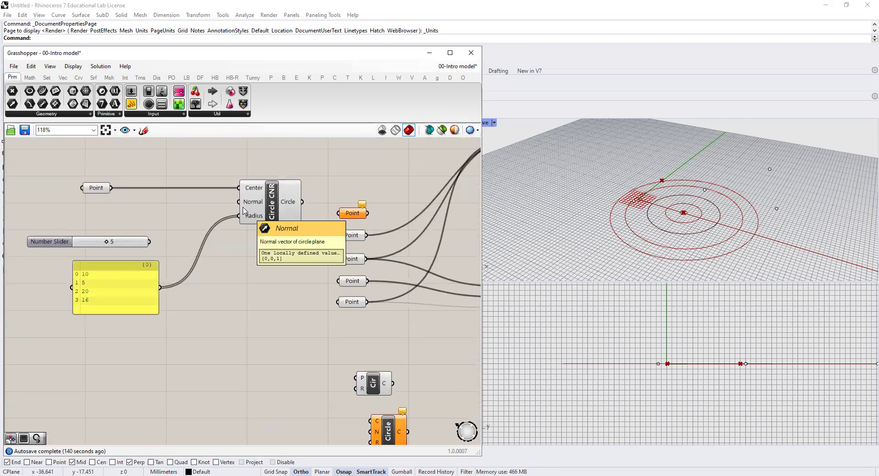
# Browse the Maths, Sets, Mesh and Surface component categories, including the Surface Freeform group
pyautogui.click(34, 79)
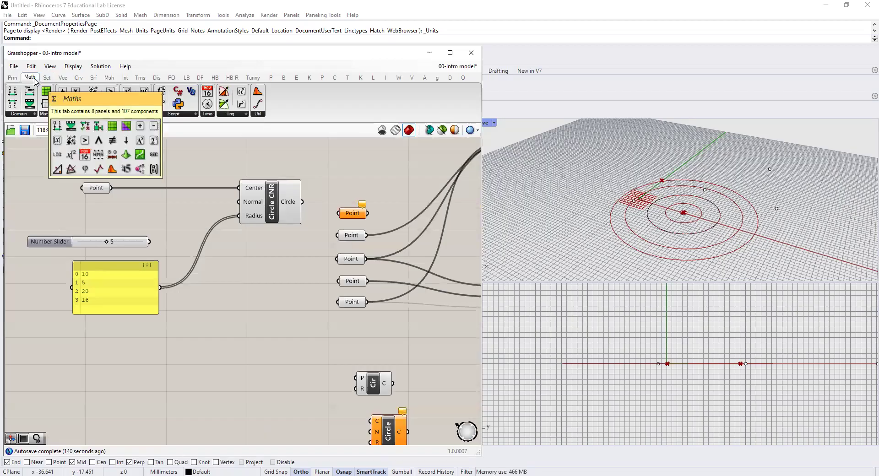
pyautogui.click(47, 78)
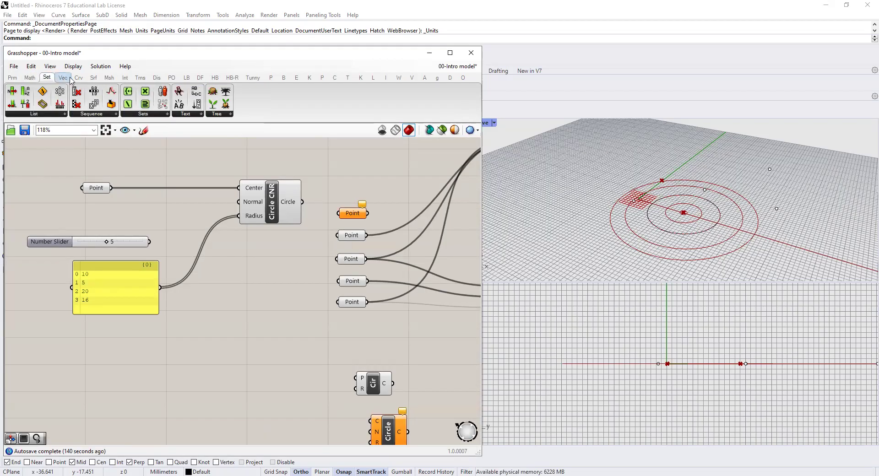
pyautogui.moveTo(34, 78)
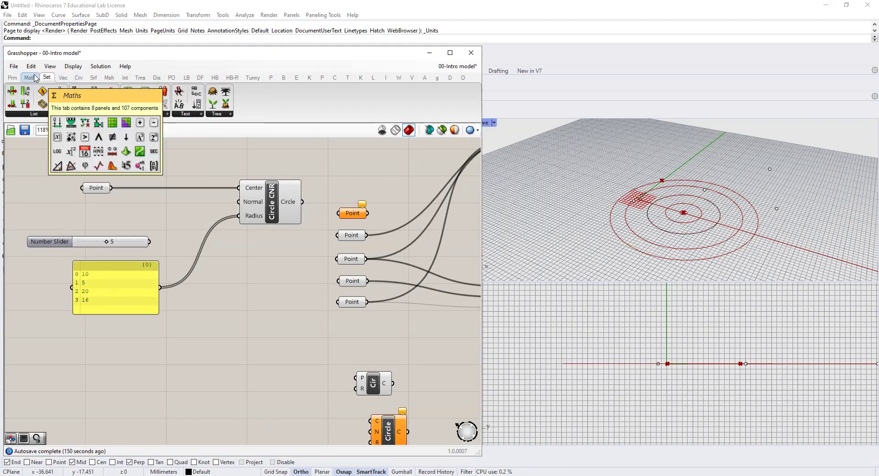
pyautogui.click(109, 78)
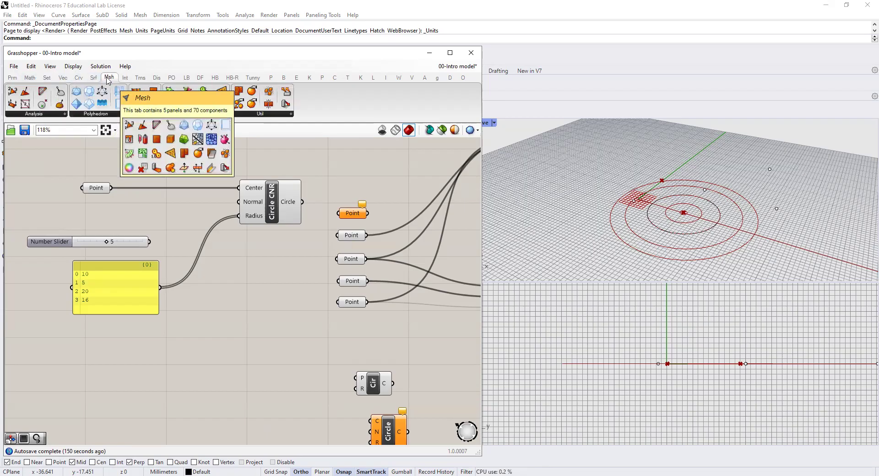
pyautogui.click(93, 77)
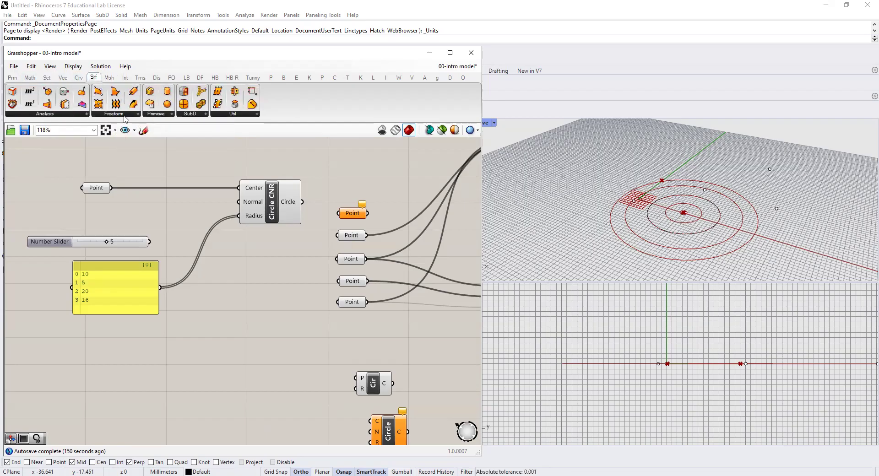
pyautogui.click(128, 114)
# Turn on full names for the components and their inputs and outputs on the canvas
pyautogui.moveTo(322, 386); pyautogui.dragTo(249, 271, button='right')
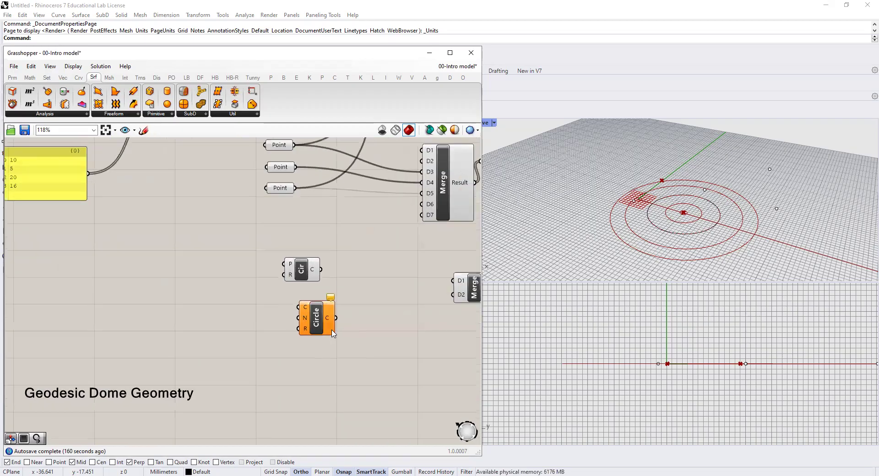
pyautogui.scroll(3, 333, 333)
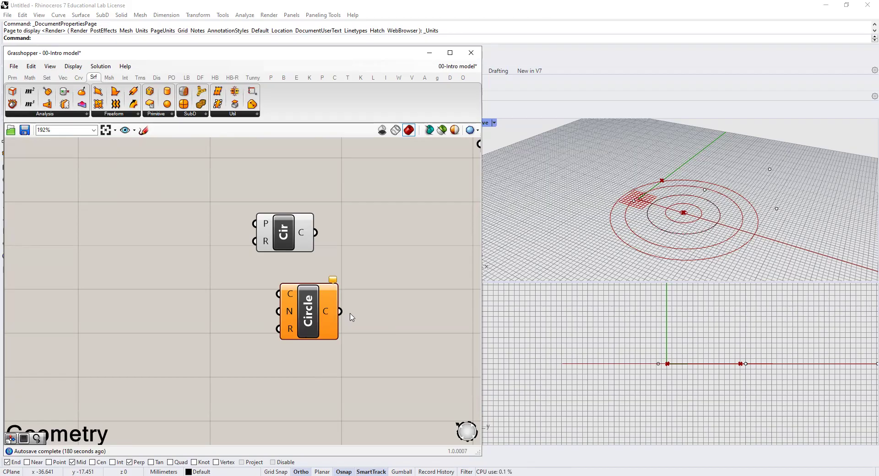
pyautogui.click(67, 68)
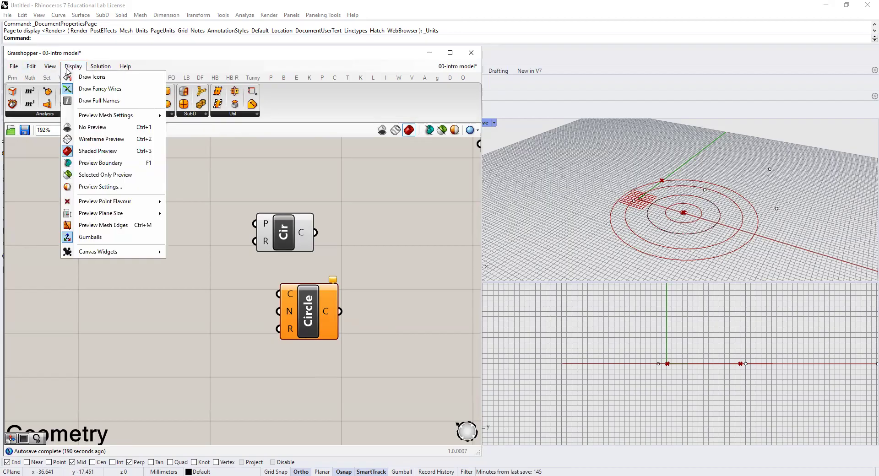
pyautogui.click(77, 100)
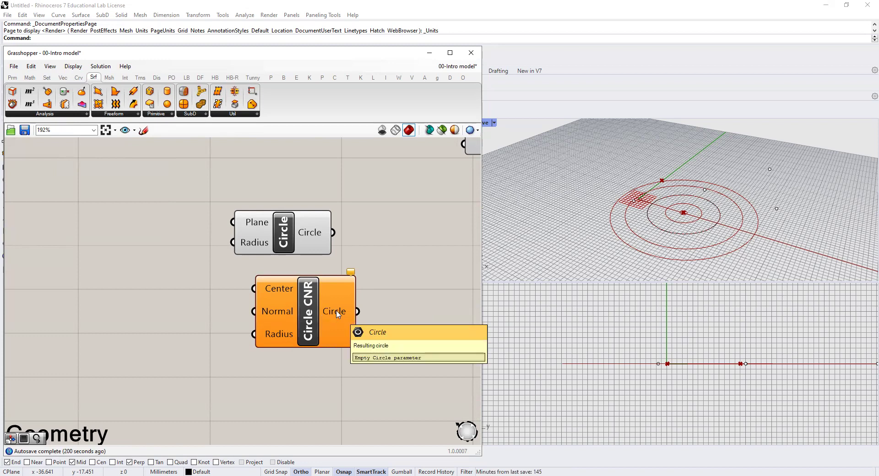
# Try drawing component icons, compare them with the Surface Freeform and Analysis lists, and return to text names
pyautogui.click(73, 66)
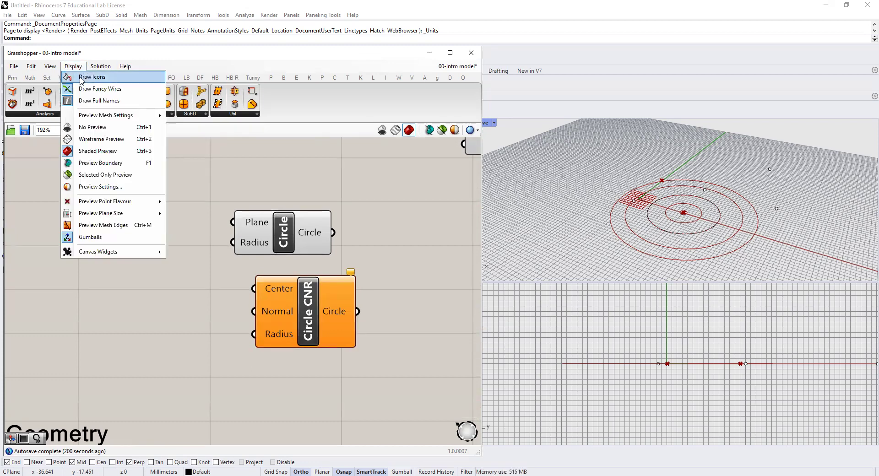
pyautogui.click(83, 77)
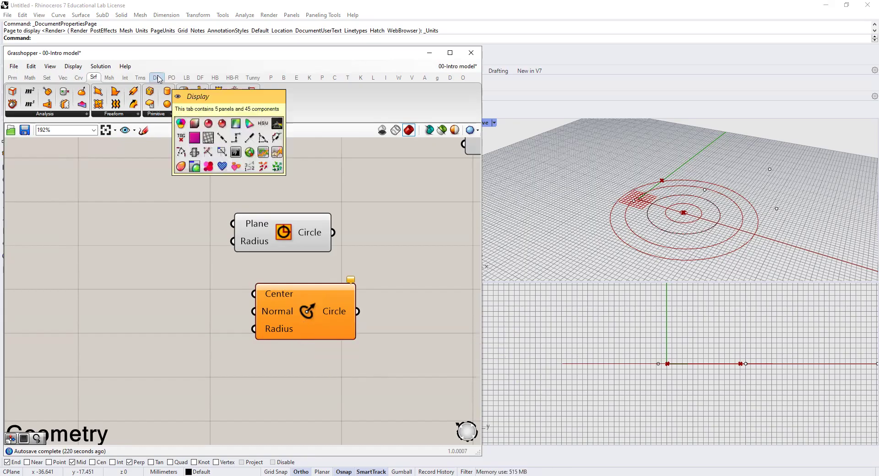
pyautogui.click(122, 114)
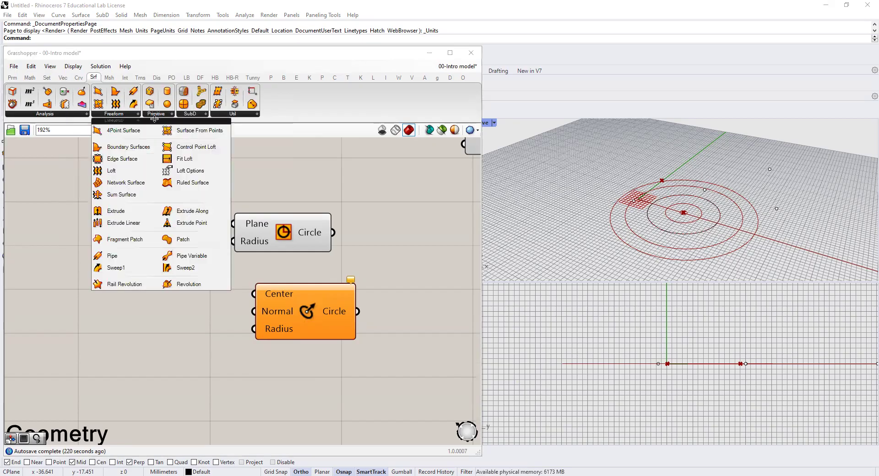
pyautogui.click(69, 114)
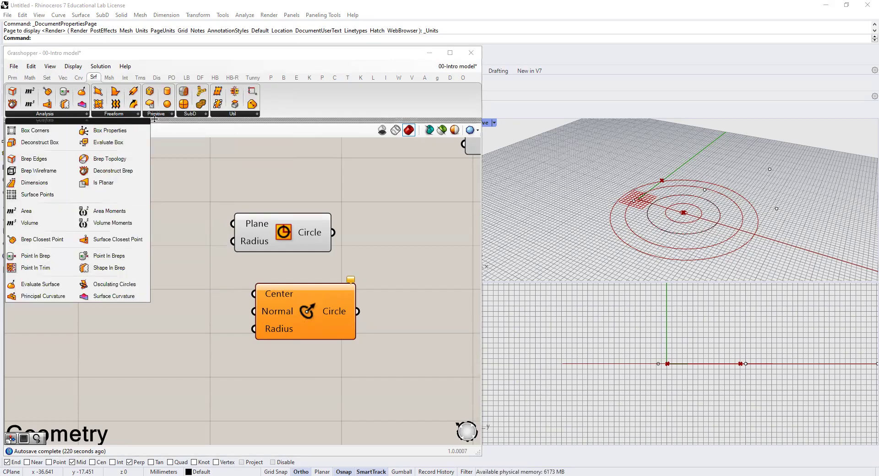
pyautogui.click(74, 67)
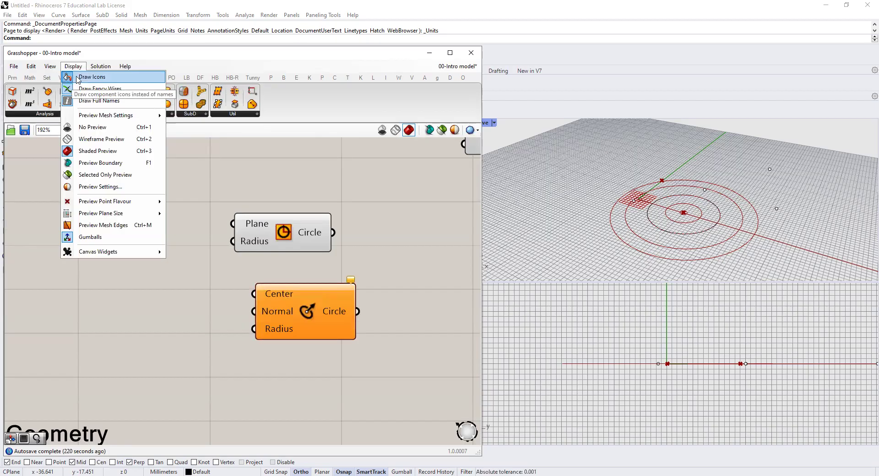
pyautogui.click(76, 79)
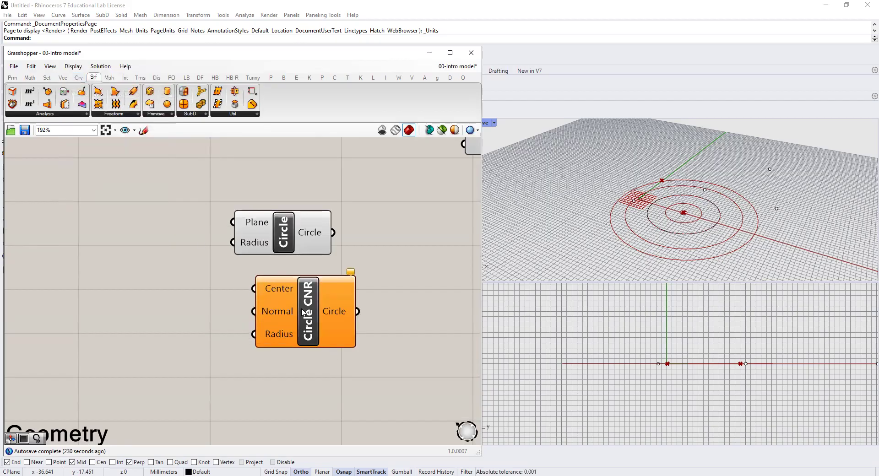
# Move the empty Point parameter beneath the unconnected Circle CNR and shift the Circle component further up
pyautogui.scroll(-4, 303, 314)
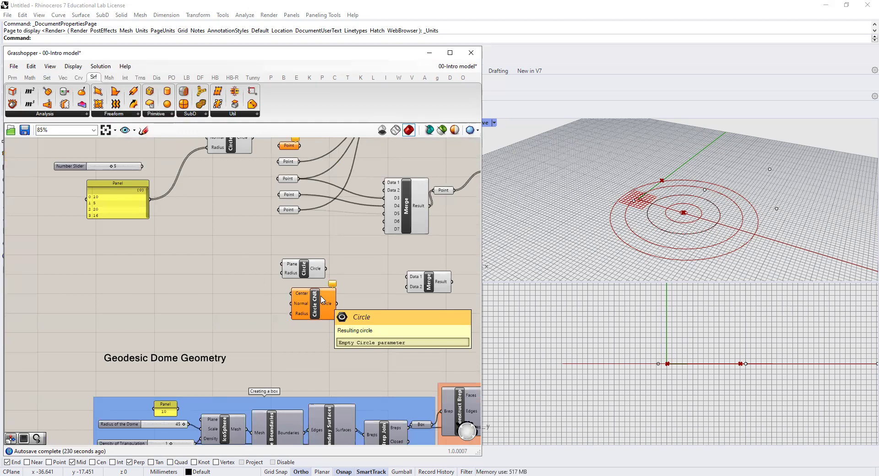
pyautogui.moveTo(238, 255); pyautogui.dragTo(244, 299, button='right')
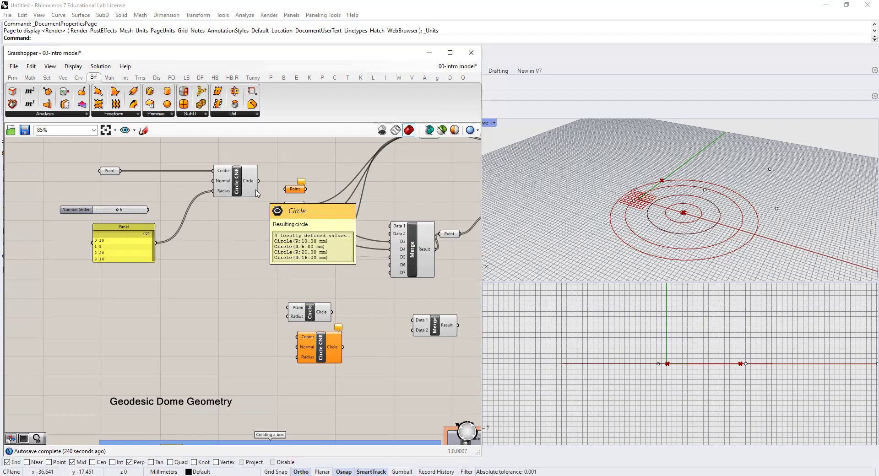
pyautogui.scroll(3, 226, 180)
pyautogui.moveTo(254, 239); pyautogui.dragTo(317, 164, button='right')
pyautogui.moveTo(302, 365); pyautogui.dragTo(177, 328, button='right')
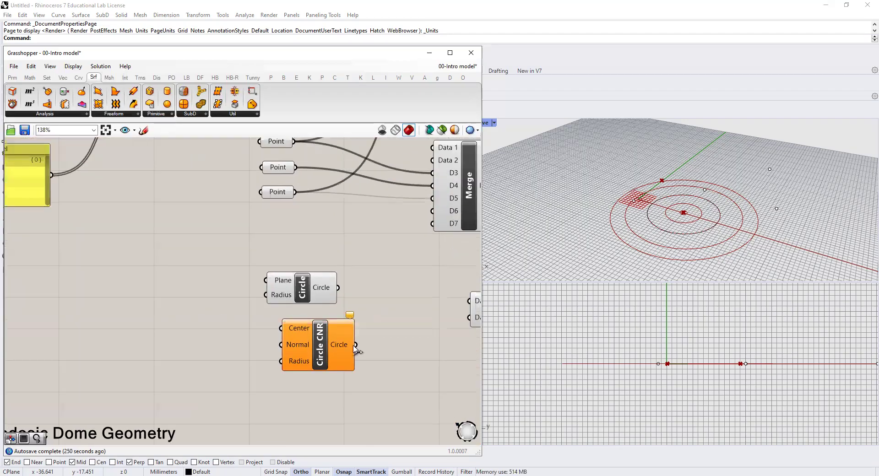
pyautogui.scroll(-2, 322, 280)
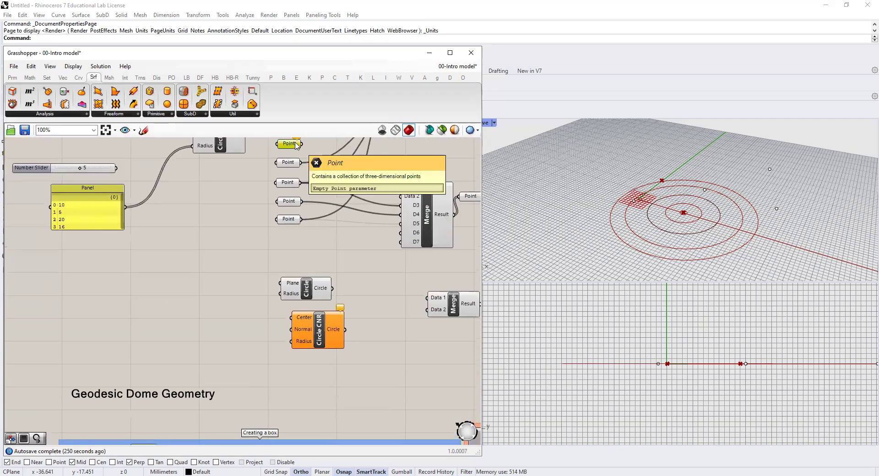
pyautogui.moveTo(289, 143); pyautogui.dragTo(314, 374)
pyautogui.scroll(2, 347, 354)
pyautogui.moveTo(300, 265); pyautogui.dragTo(300, 217)
pyautogui.click(396, 351)
pyautogui.scroll(1, 349, 392)
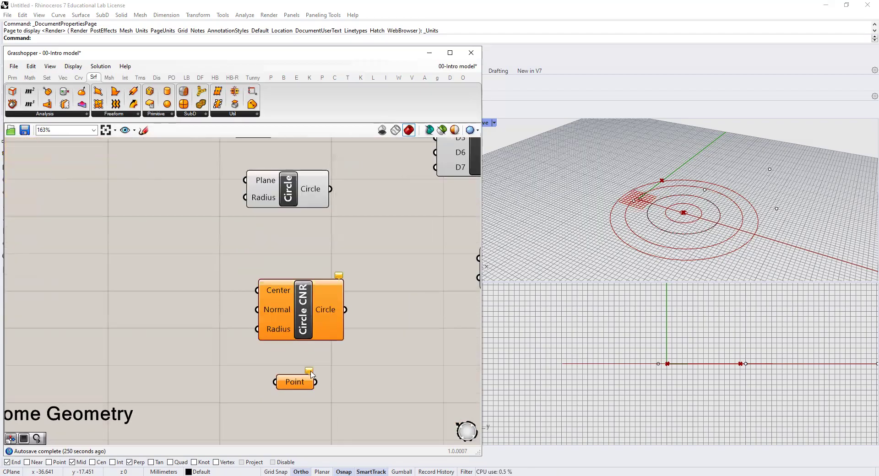
# Reference one Rhino point, the one farthest back in the Perspective view, in the empty Point parameter and check its contents
pyautogui.moveTo(310, 374)
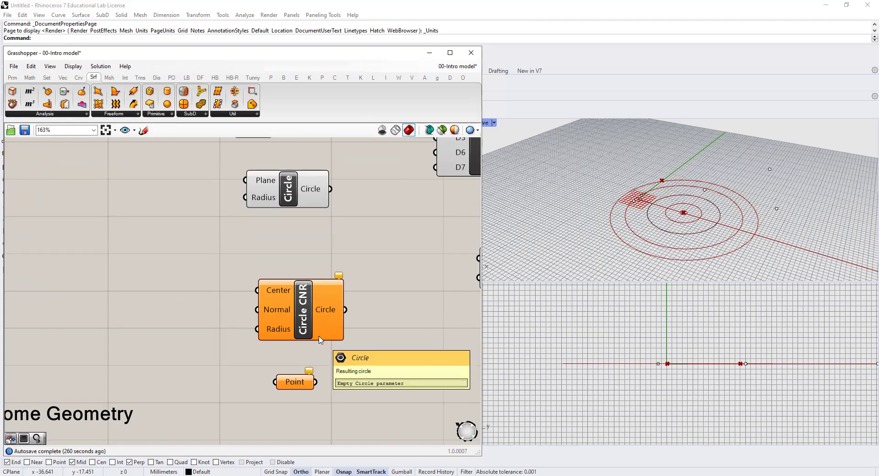
pyautogui.scroll(-3, 293, 377)
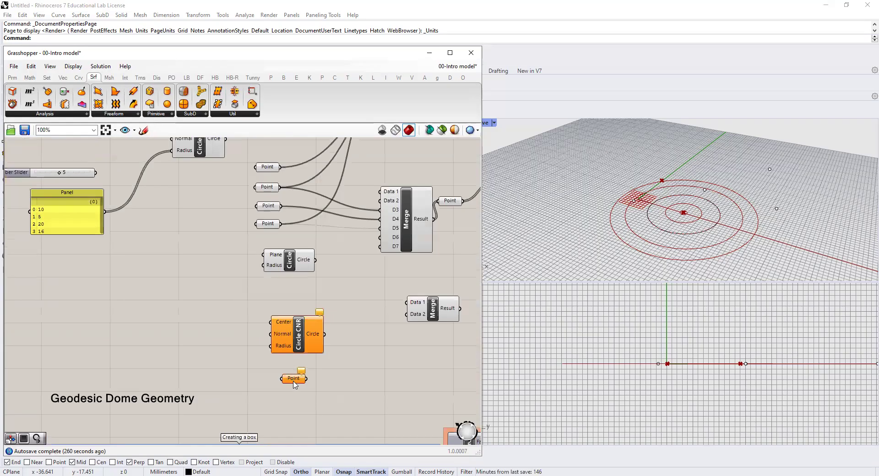
pyautogui.rightClick(293, 380)
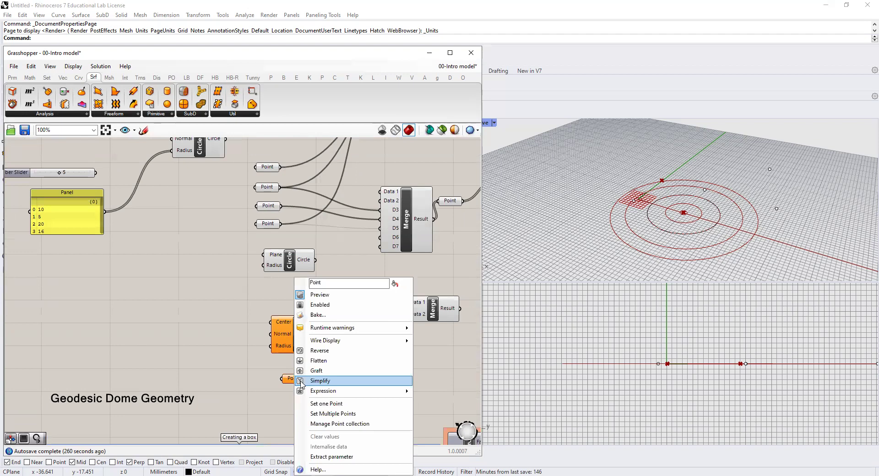
pyautogui.click(323, 404)
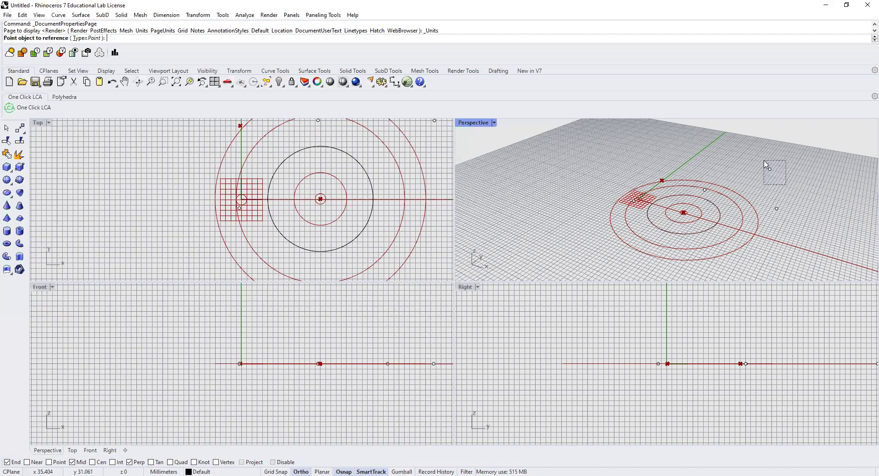
pyautogui.click(765, 165)
pyautogui.scroll(2, 288, 380)
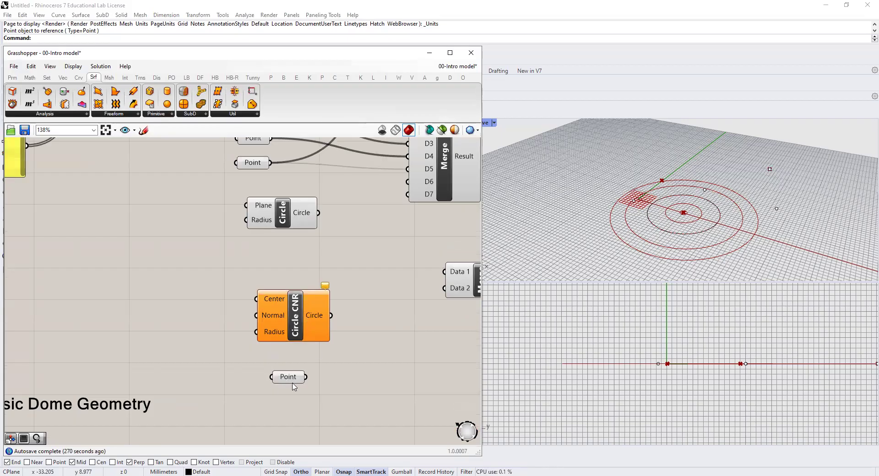
pyautogui.moveTo(294, 386)
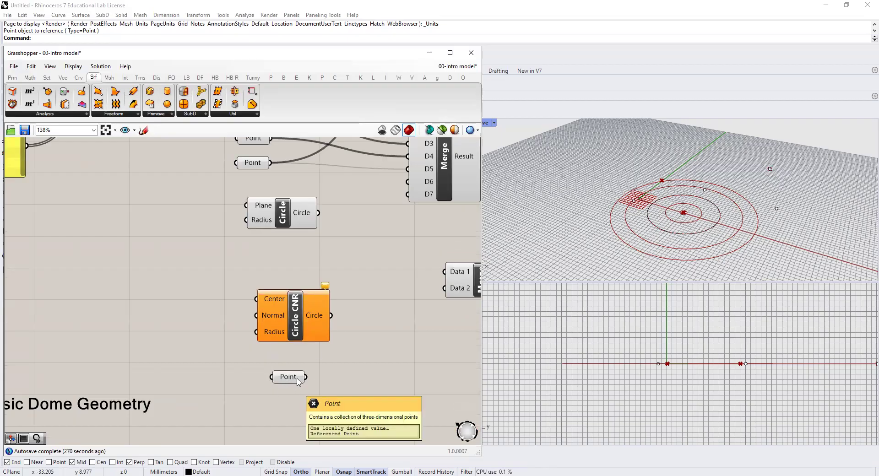
# Connect the Number Slider to the lower Circle CNR's Radius input and place the slider beside that component
pyautogui.scroll(-3, 294, 383)
pyautogui.scroll(2, 198, 173)
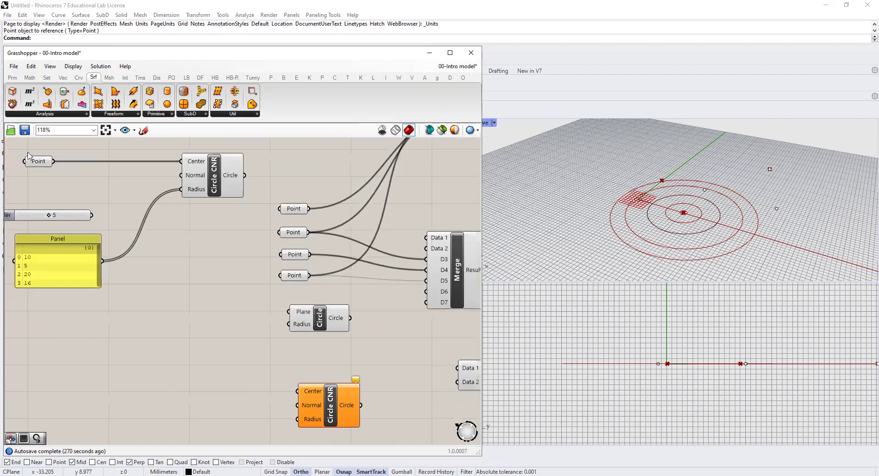
pyautogui.moveTo(92, 215); pyautogui.dragTo(297, 418)
pyautogui.moveTo(71, 219); pyautogui.dragTo(232, 423)
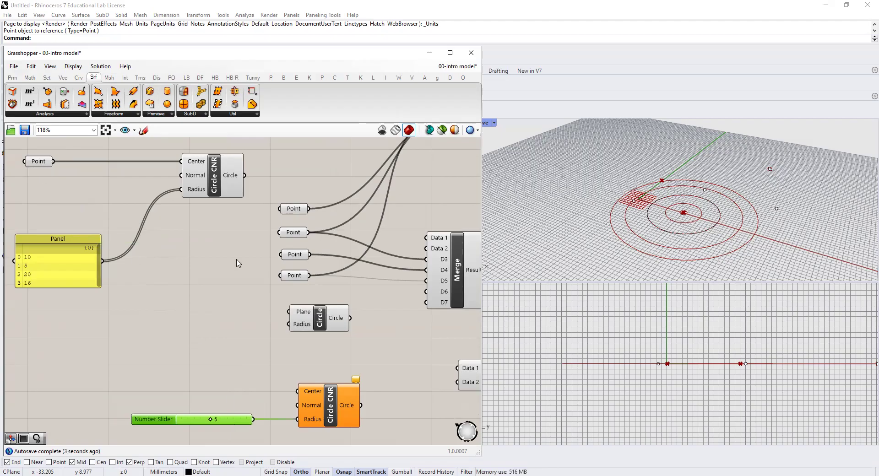
# Connect the newly referenced Point to the lower Circle CNR's Center input and set the radius slider to 9
pyautogui.scroll(-2, 305, 280)
pyautogui.moveTo(324, 411); pyautogui.dragTo(301, 360)
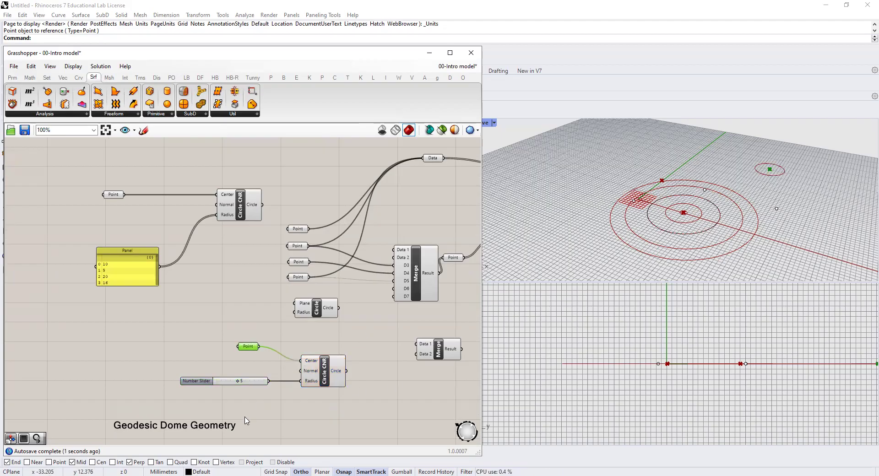
pyautogui.scroll(3, 245, 416)
pyautogui.moveTo(234, 360); pyautogui.dragTo(267, 360)
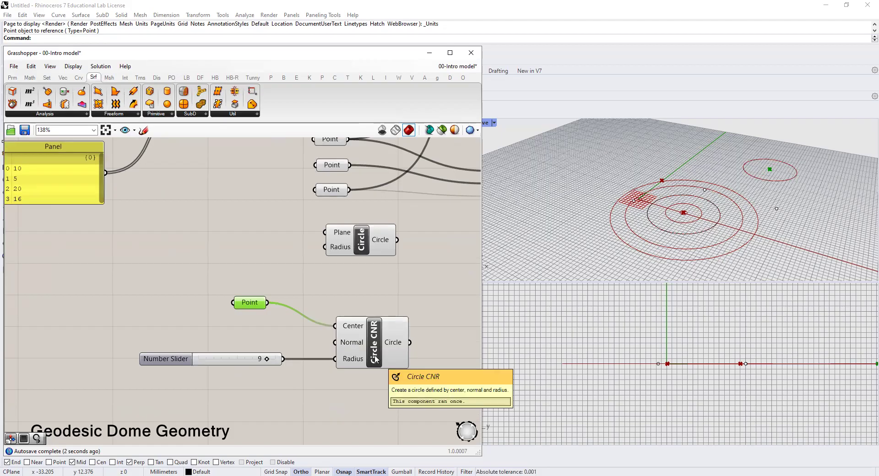
# Enlarge the Perspective viewport by lowering the divider between the upper and lower Rhino viewports
pyautogui.moveTo(426, 269); pyautogui.dragTo(311, 258, button='right')
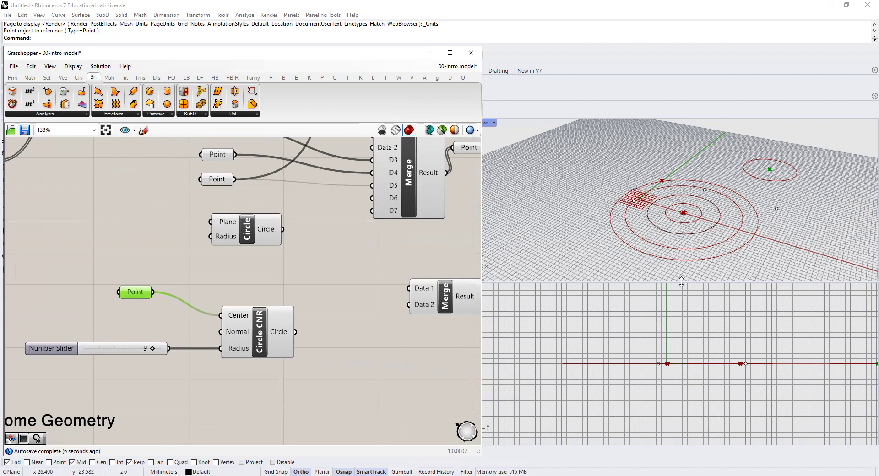
pyautogui.moveTo(685, 413); pyautogui.dragTo(685, 413)
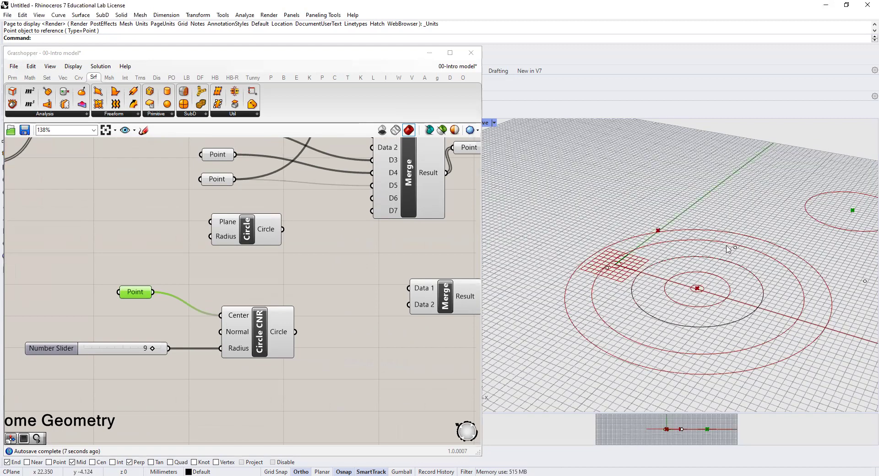
# Turn off the preview of the lower Circle CNR component and disable that component
pyautogui.scroll(-2, 751, 288)
pyautogui.keyDown('shift'); pyautogui.moveTo(797, 217); pyautogui.dragTo(709, 213, button='right'); pyautogui.keyUp('shift')
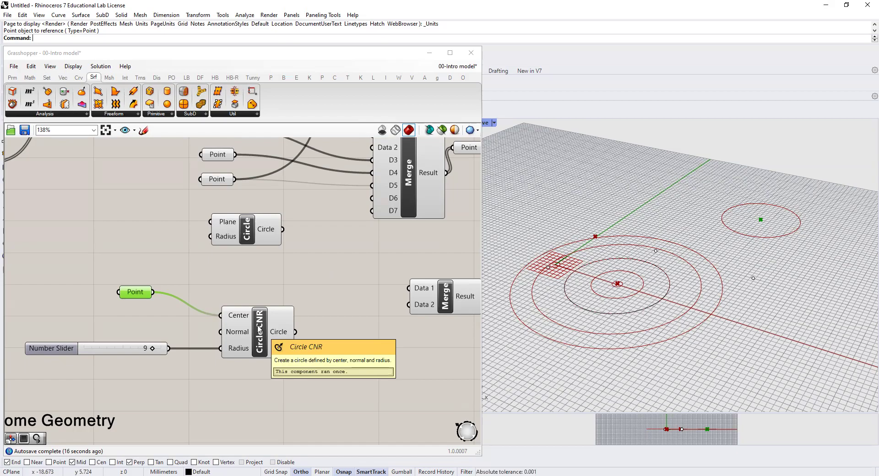
pyautogui.rightClick(259, 328)
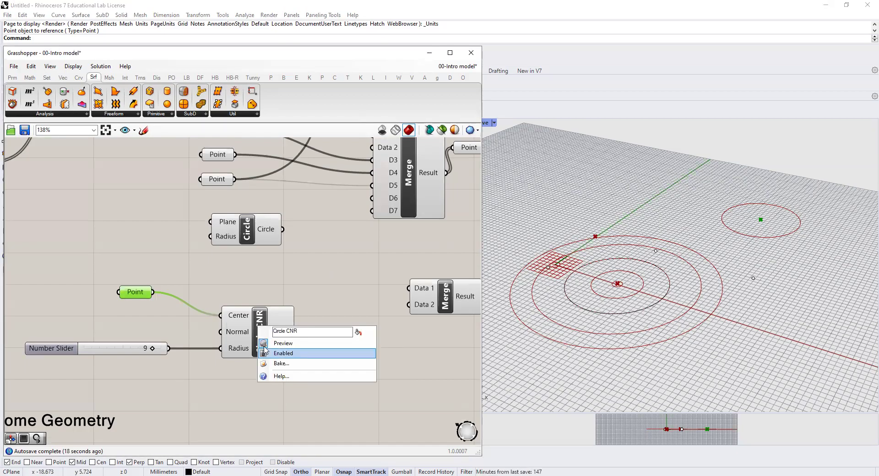
pyautogui.click(263, 344)
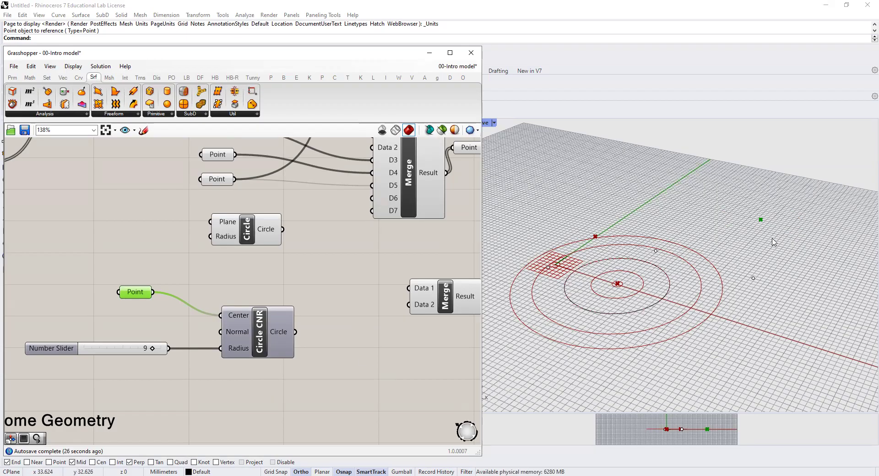
pyautogui.rightClick(260, 342)
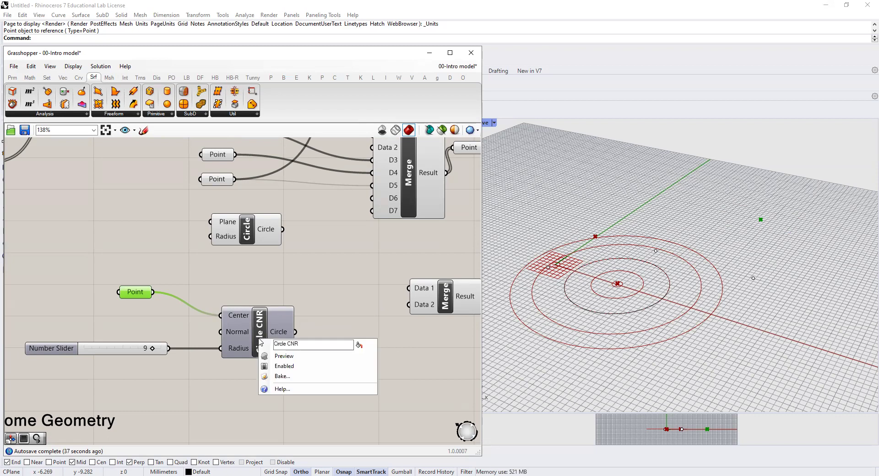
pyautogui.click(269, 366)
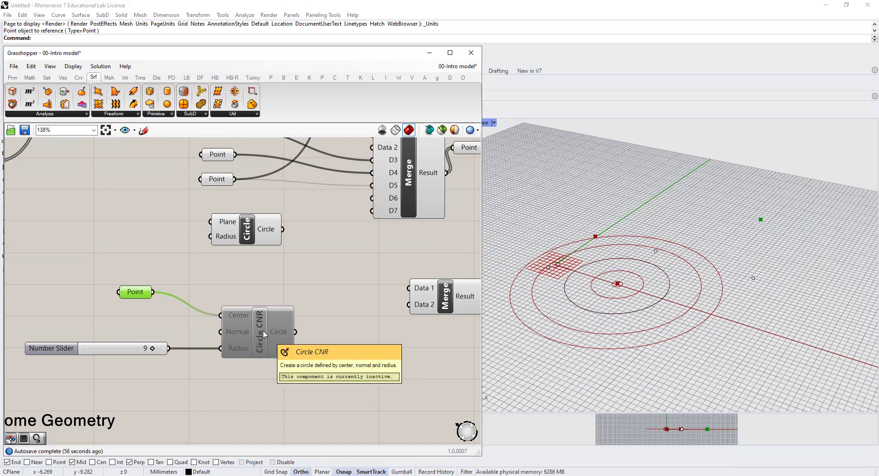
pyautogui.click(309, 299)
pyautogui.click(136, 296)
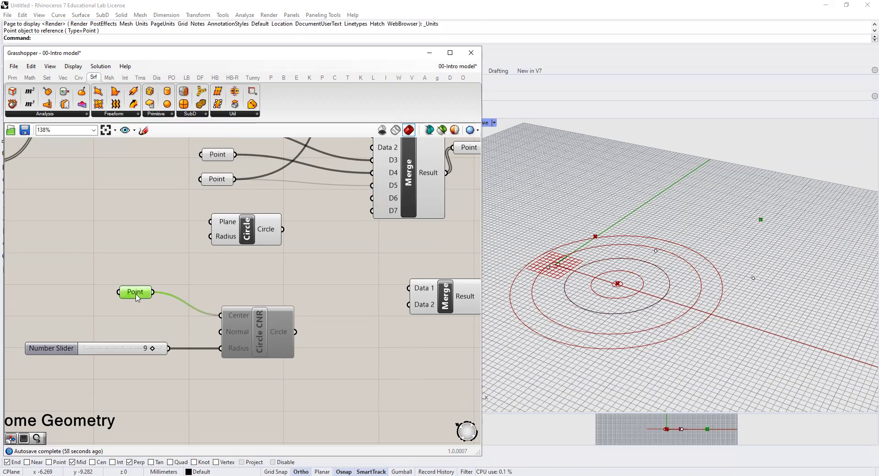
# Turn the lower Circle CNR's preview back on, re-enable the component and select it
pyautogui.rightClick(257, 337)
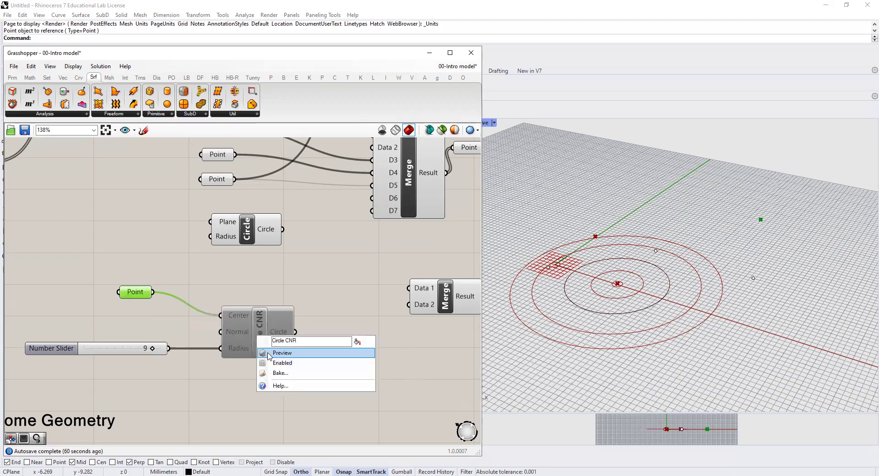
pyautogui.rightClick(264, 338)
pyautogui.click(279, 363)
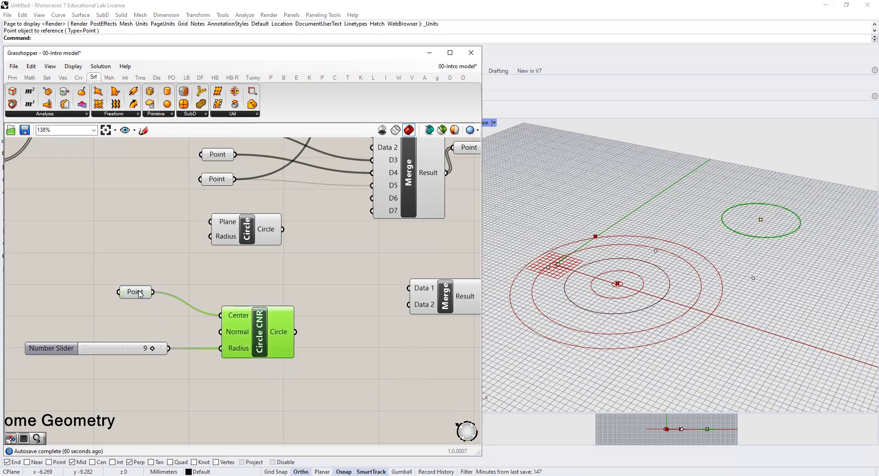
pyautogui.click(139, 293)
pyautogui.click(262, 346)
# Clear all values from the panel feeding the upper Circle CNR's Radius input and check the error on that component
pyautogui.scroll(-3, 315, 320)
pyautogui.moveTo(284, 309); pyautogui.dragTo(377, 338, button='right')
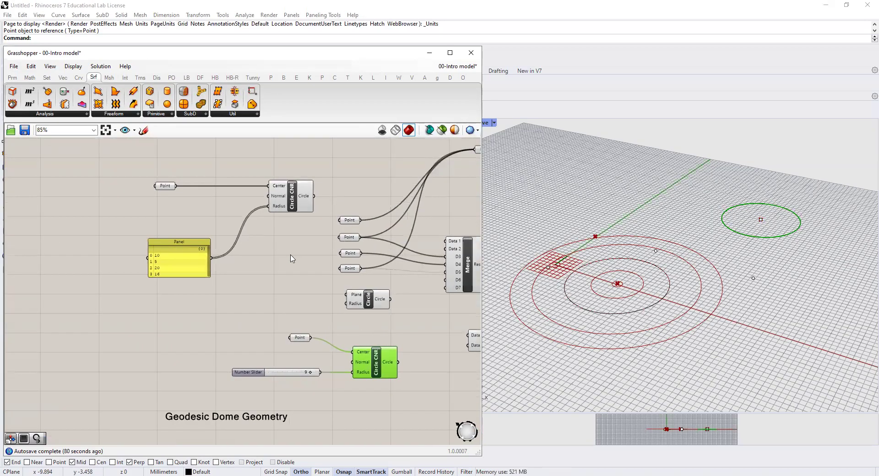
pyautogui.scroll(2, 173, 272)
pyautogui.scroll(1, 173, 272)
pyautogui.doubleClick(168, 277)
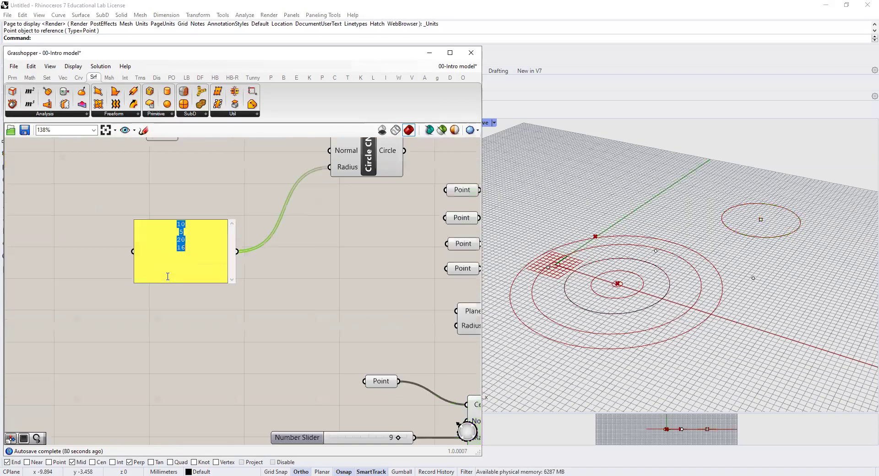
pyautogui.write('0')
pyautogui.click(196, 205)
pyautogui.moveTo(354, 292); pyautogui.dragTo(326, 362, button='right')
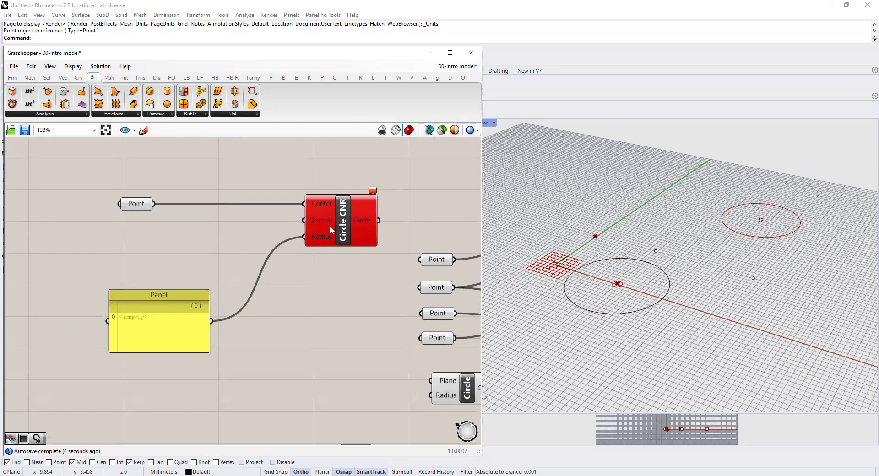
pyautogui.moveTo(307, 244)
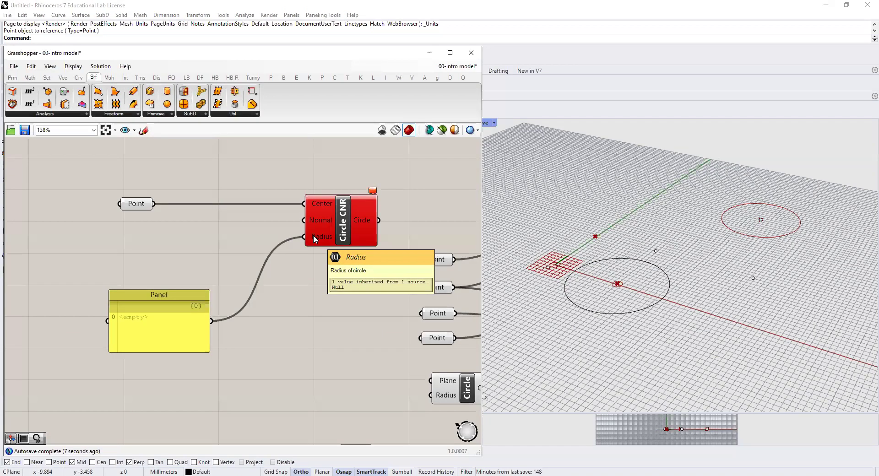
pyautogui.moveTo(358, 218)
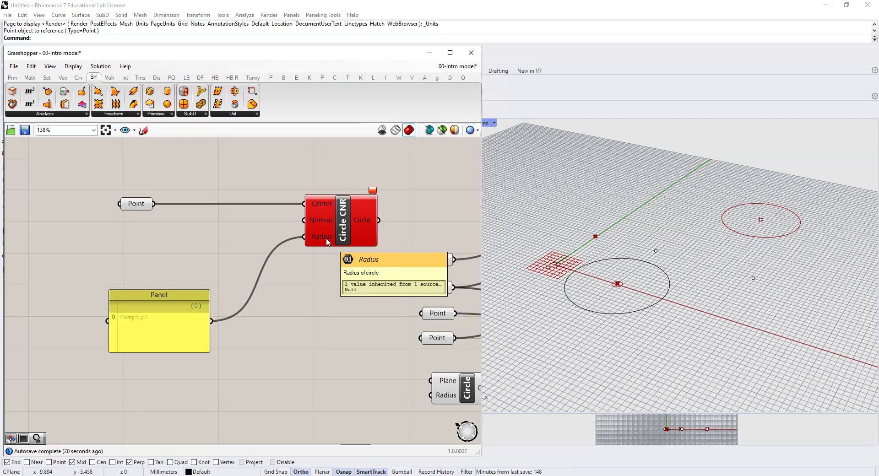
pyautogui.moveTo(373, 194)
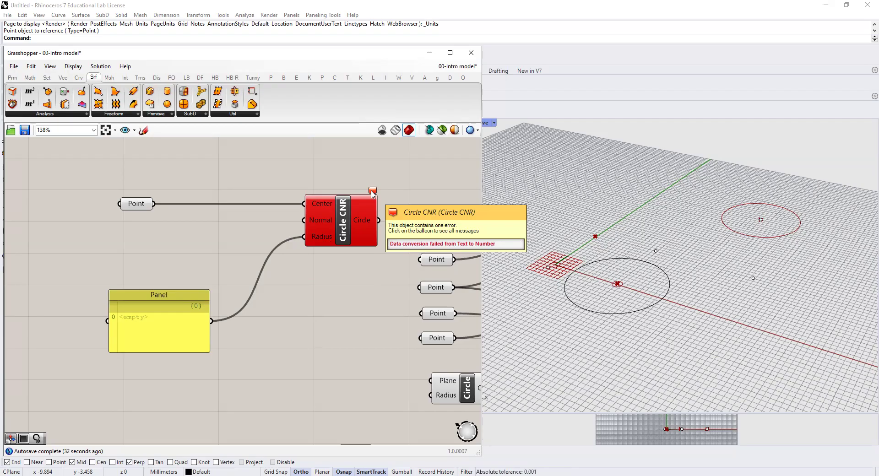
# Enter the radii 2, 16 and 5 on separate lines in the panel feeding the upper Circle CNR
pyautogui.click(164, 329)
pyautogui.doubleClick(163, 327)
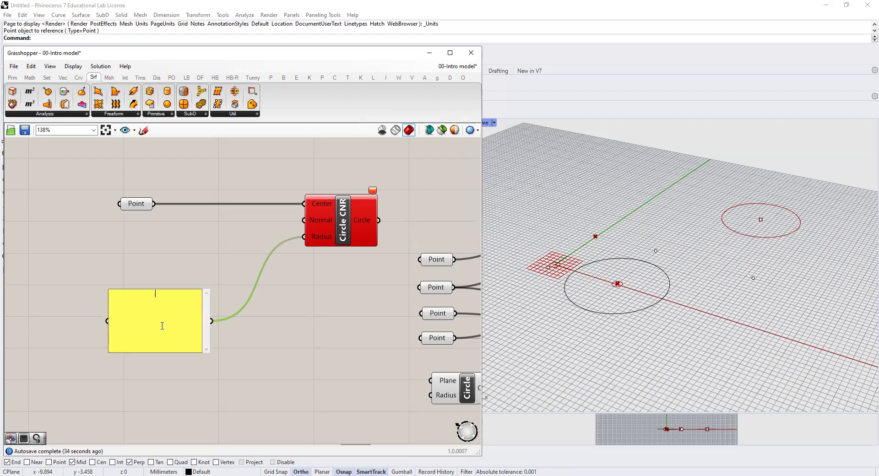
pyautogui.write('2')
pyautogui.press('Return')
pyautogui.write('16')
pyautogui.press('Return')
pyautogui.write('5')
pyautogui.click(236, 263)
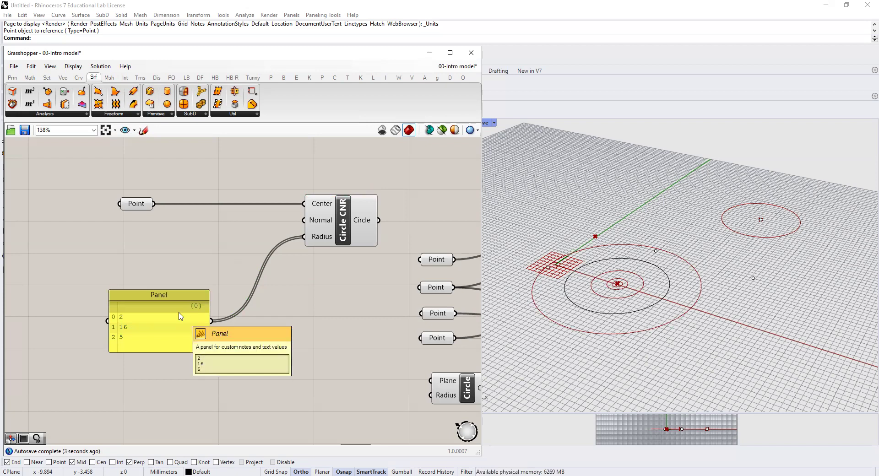
# Remove the wire between the Point and the lower Circle CNR's Center input
pyautogui.scroll(-5, 179, 316)
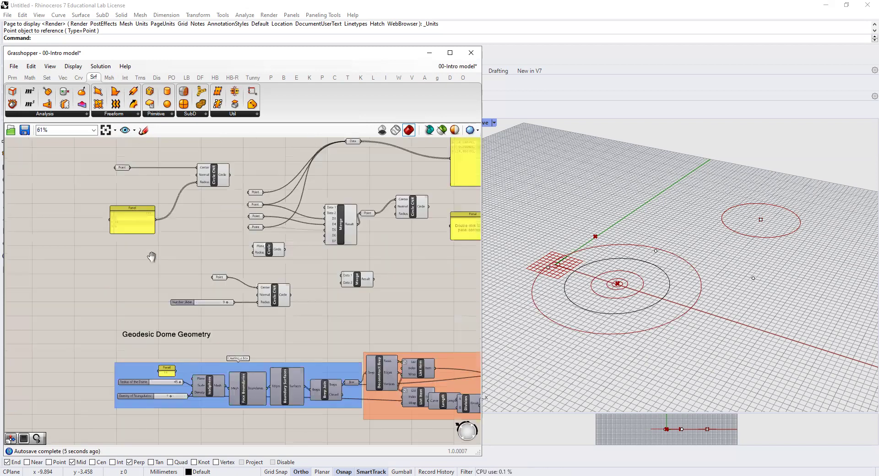
pyautogui.scroll(-1, 146, 273)
pyautogui.moveTo(177, 392); pyautogui.dragTo(158, 374, button='right')
pyautogui.scroll(3, 97, 320)
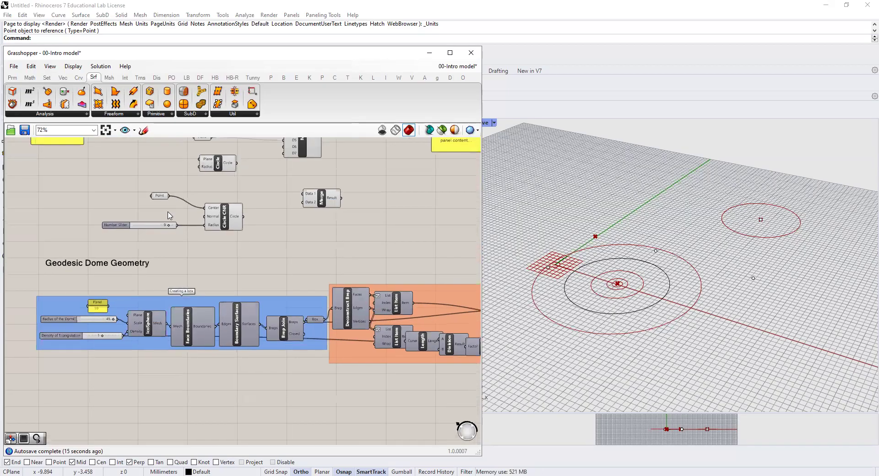
pyautogui.scroll(2, 171, 199)
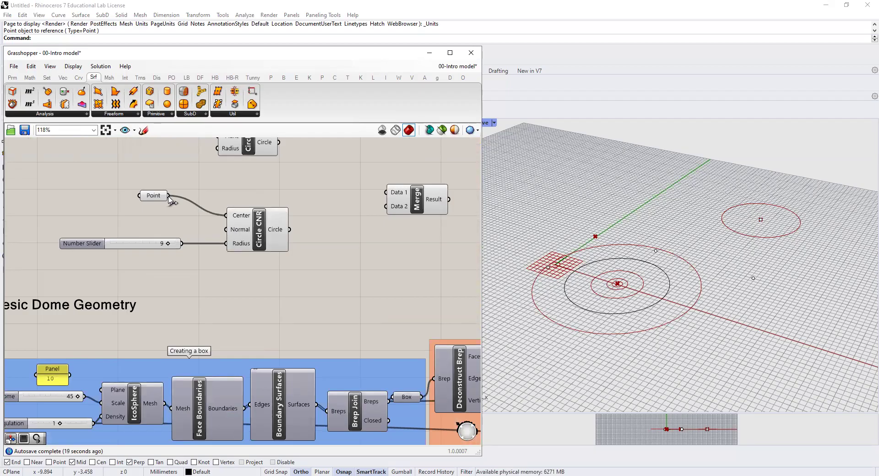
pyautogui.moveTo(170, 198); pyautogui.dragTo(228, 219)
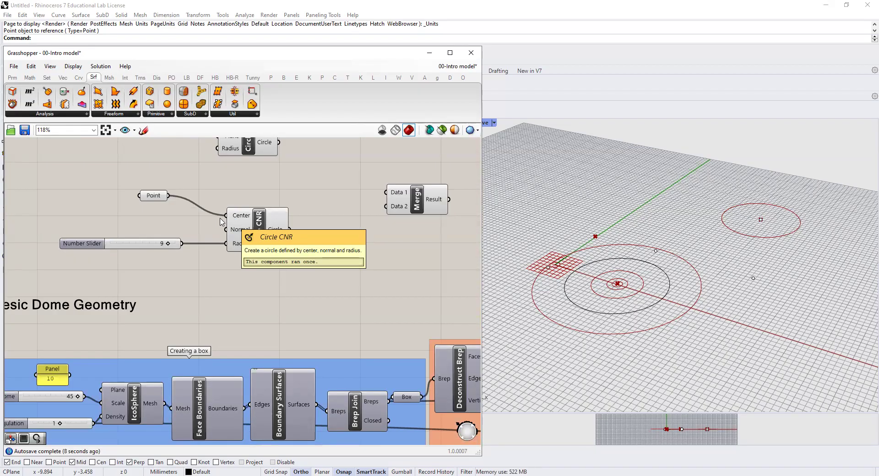
pyautogui.keyDown('ctrl'); pyautogui.moveTo(170, 198); pyautogui.dragTo(227, 215); pyautogui.keyUp('ctrl')
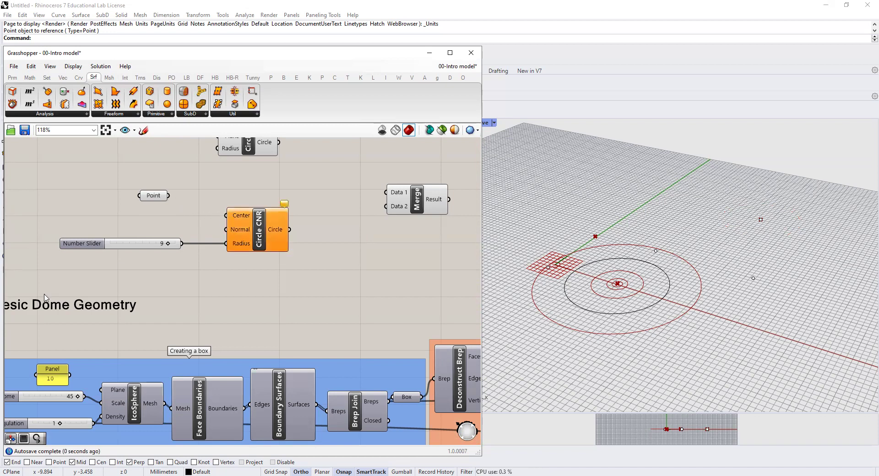
# Restore the Point's wire to the lower Circle CNR's Center input, repeat the removal and reconnection, and view that input's Disconnect options
pyautogui.moveTo(173, 192); pyautogui.dragTo(225, 225)
pyautogui.moveTo(169, 196); pyautogui.dragTo(226, 216)
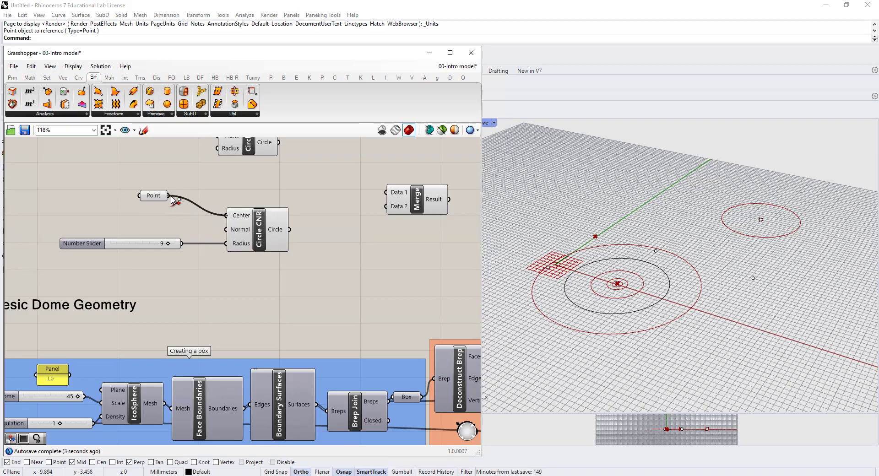
pyautogui.keyDown('ctrl'); pyautogui.moveTo(171, 197); pyautogui.dragTo(170, 196); pyautogui.keyUp('ctrl')
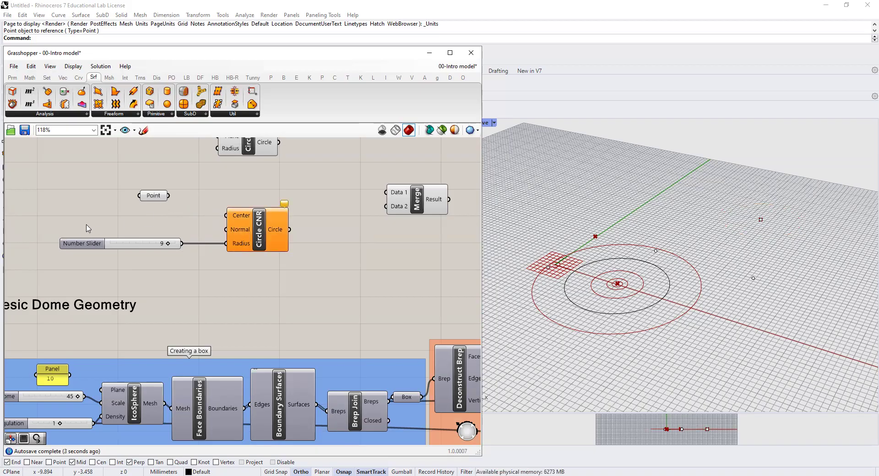
pyautogui.moveTo(169, 196); pyautogui.dragTo(227, 215)
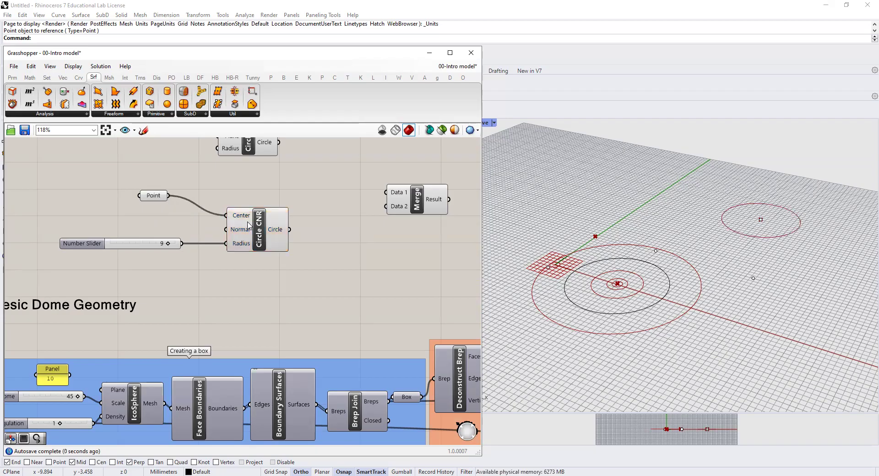
pyautogui.rightClick(240, 218)
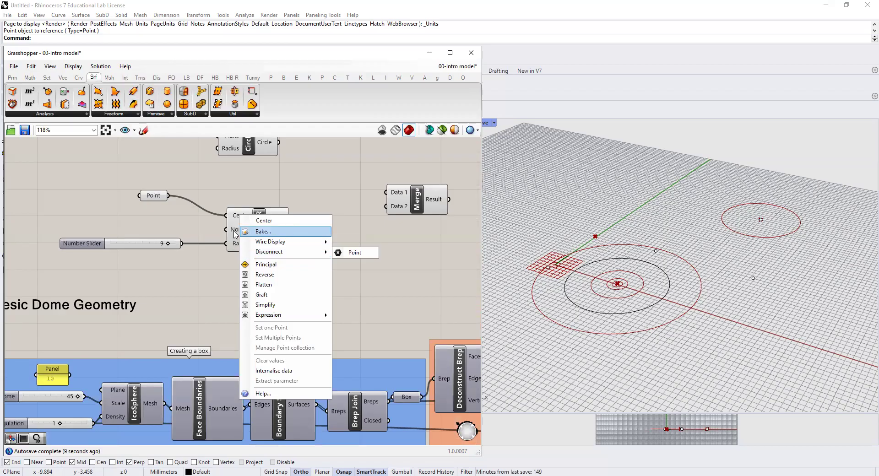
pyautogui.moveTo(267, 255)
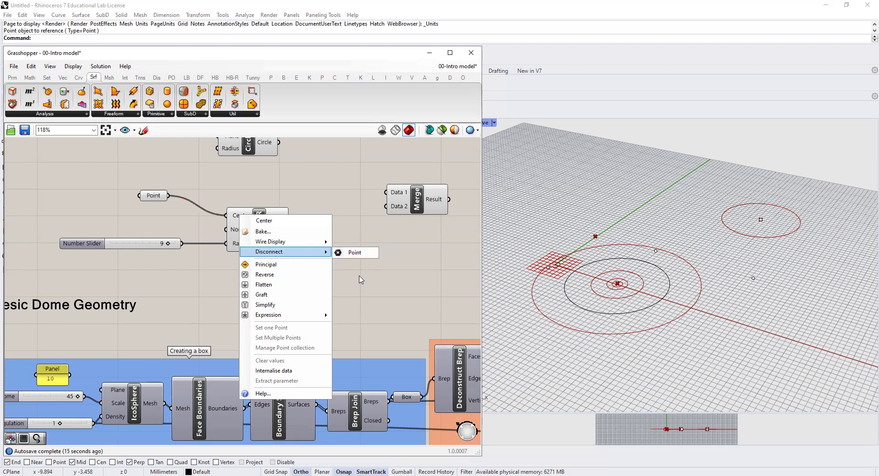
# Add the second and third Points of the upper stack as extra sources for the lower Circle CNR's Center input
pyautogui.scroll(-5, 283, 196)
pyautogui.moveTo(263, 186); pyautogui.dragTo(258, 269)
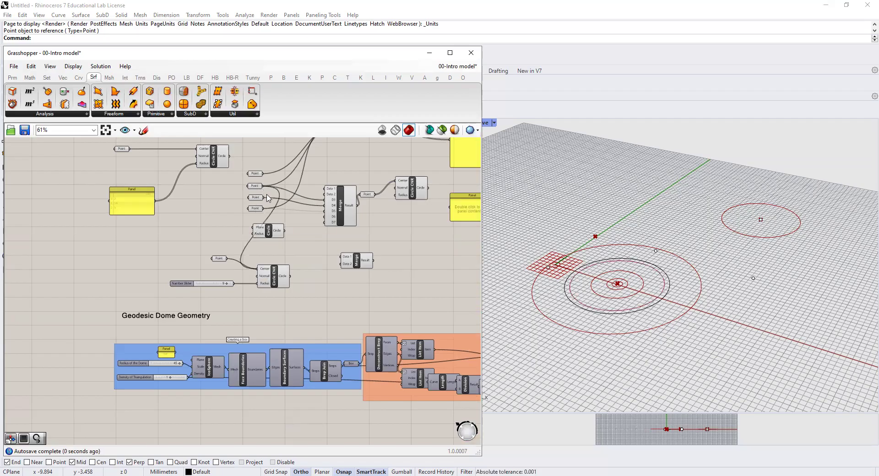
pyautogui.moveTo(264, 200); pyautogui.dragTo(258, 269)
pyautogui.scroll(5, 264, 268)
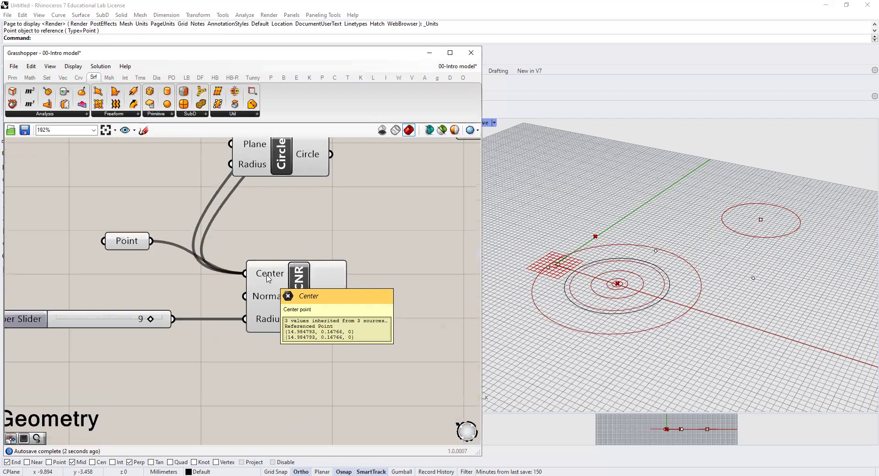
# Disconnect the second listed Point from the lower Circle CNR's Center input and check the remaining sources
pyautogui.rightClick(268, 275)
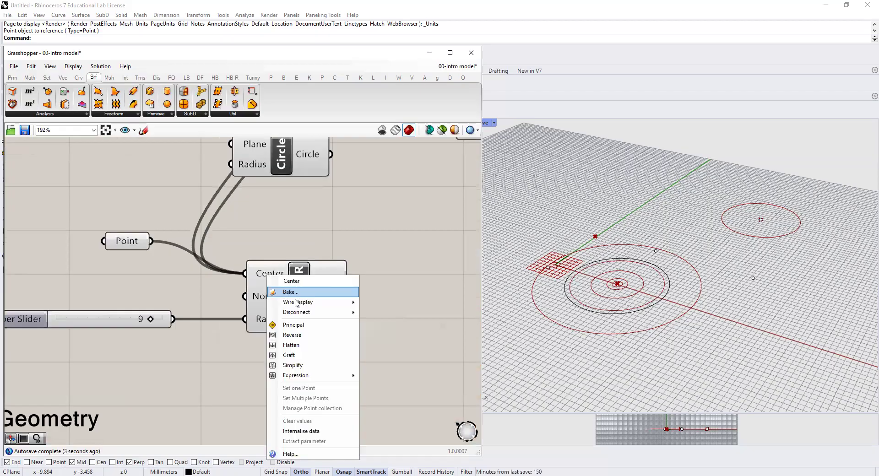
pyautogui.rightClick(264, 273)
pyautogui.moveTo(294, 312)
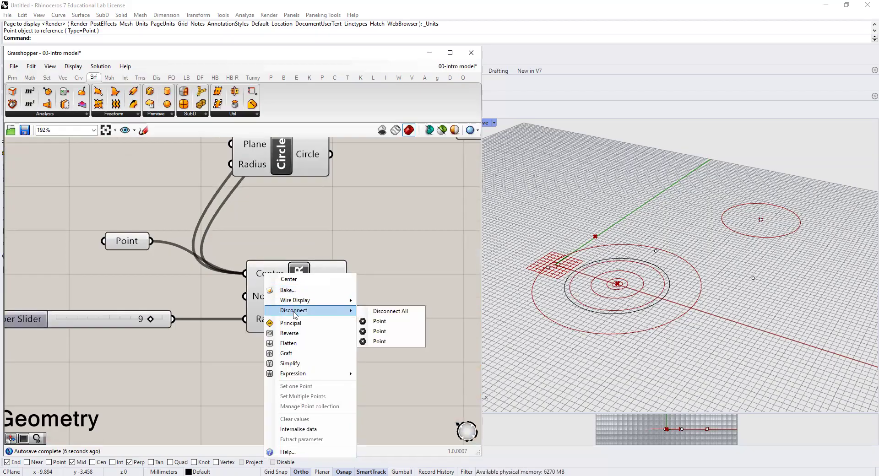
pyautogui.click(387, 331)
pyautogui.moveTo(269, 280)
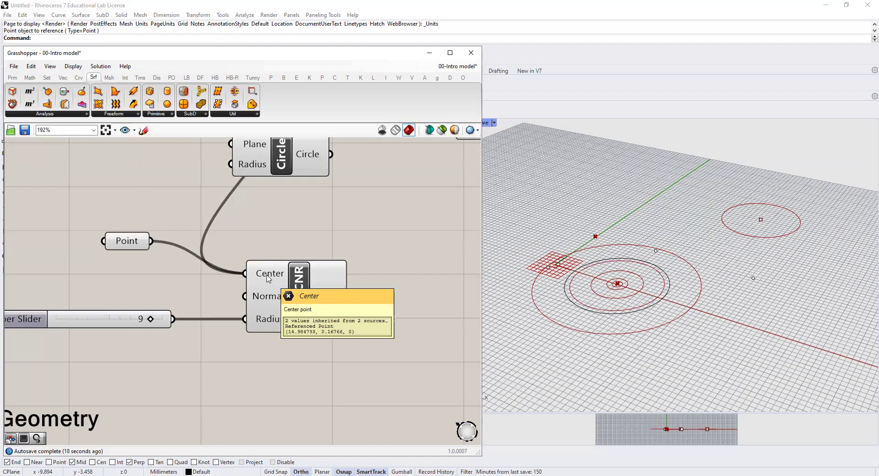
# Move the Circle component slightly up and the referenced Point down, level with the lower Circle CNR's inputs
pyautogui.scroll(-3, 269, 279)
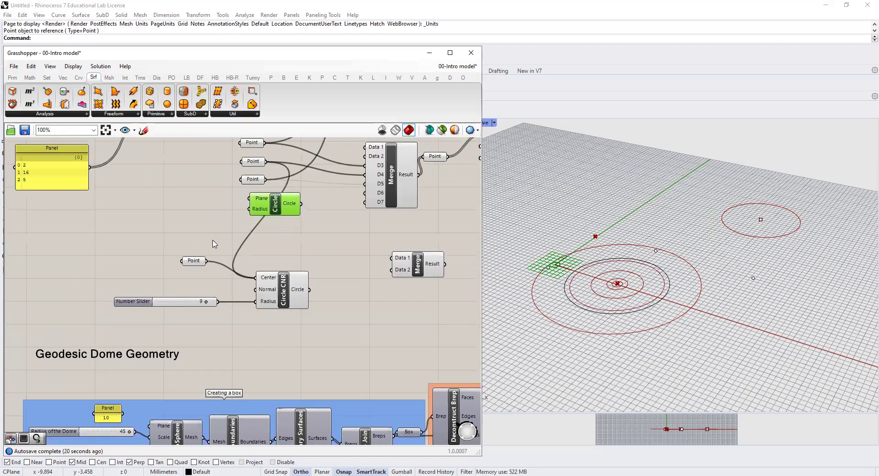
pyautogui.moveTo(195, 261); pyautogui.dragTo(196, 284)
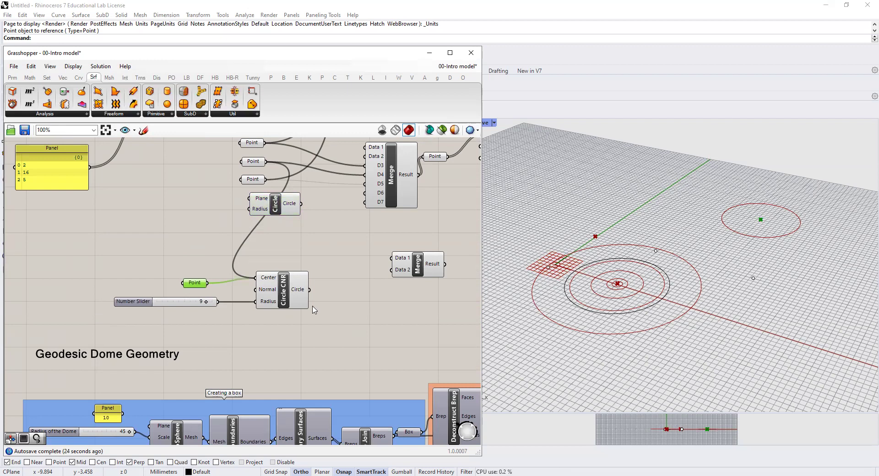
# Disconnect all sources from the lower Circle CNR's Center input and reconnect only the Point placed above the Number Slider
pyautogui.rightClick(267, 277)
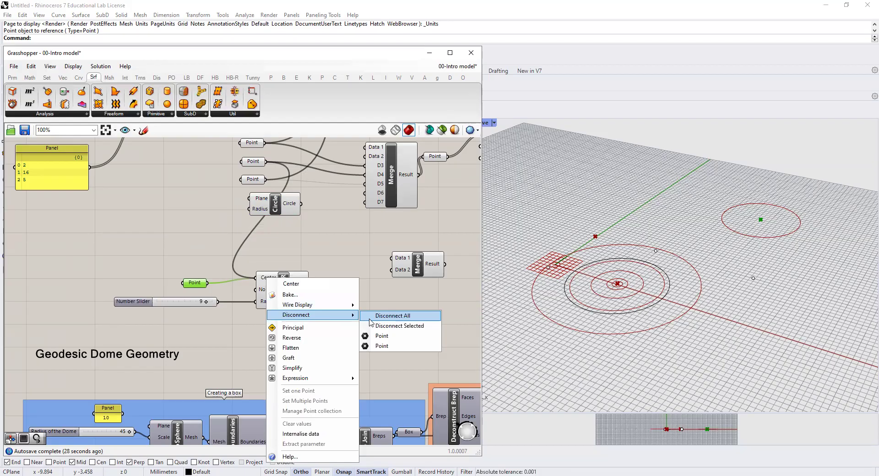
pyautogui.click(380, 316)
pyautogui.moveTo(207, 283); pyautogui.dragTo(255, 279)
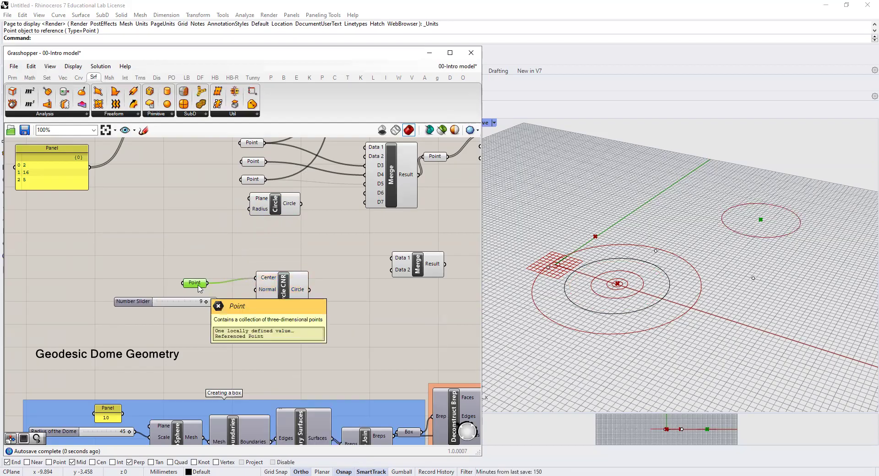
# Feed both the lowest stacked Point and the Point above the Number Slider into the lower Circle CNR's Center input, and check the resulting circles
pyautogui.moveTo(266, 179); pyautogui.dragTo(232, 255)
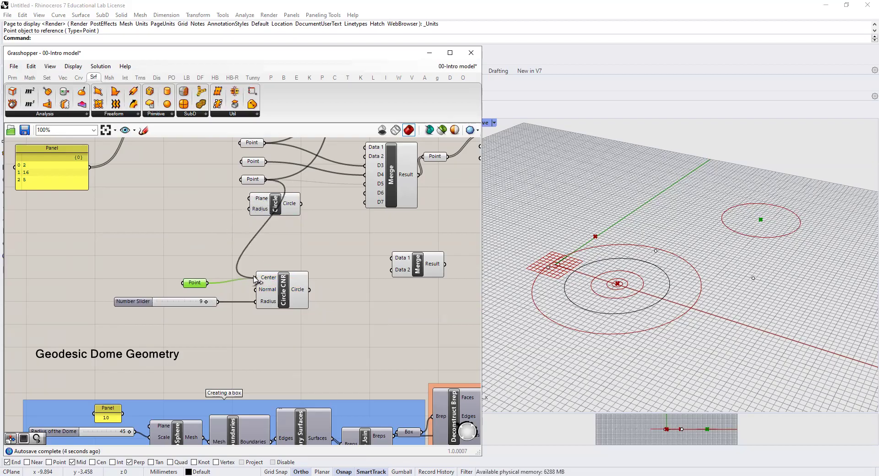
pyautogui.moveTo(253, 277); pyautogui.dragTo(254, 277)
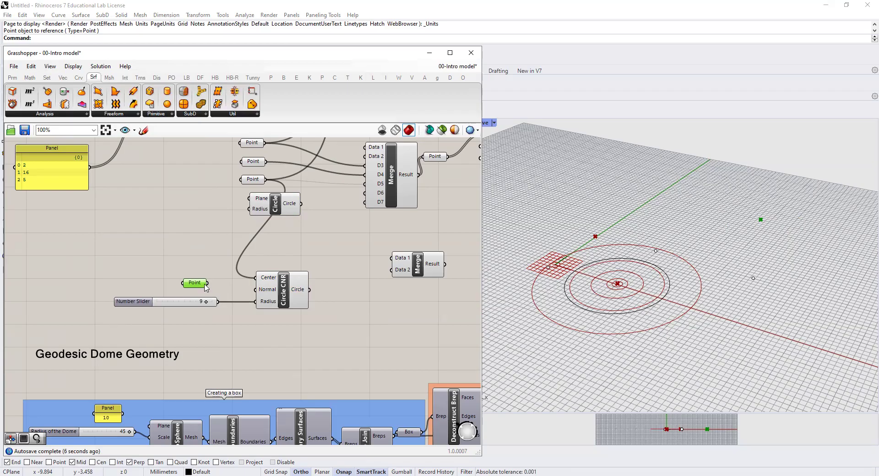
pyautogui.moveTo(208, 283); pyautogui.dragTo(255, 278)
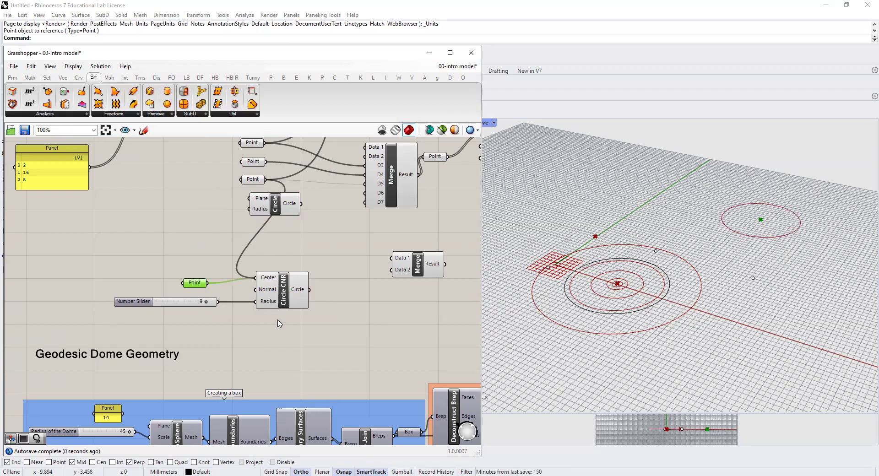
pyautogui.click(283, 289)
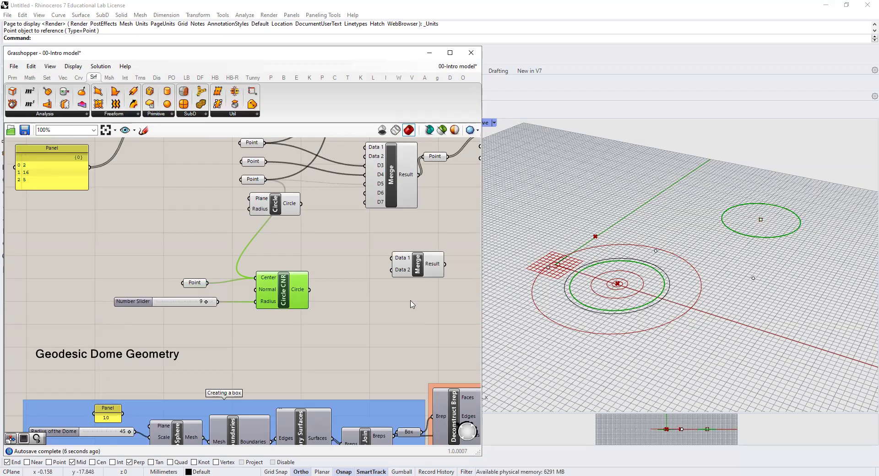
pyautogui.click(361, 316)
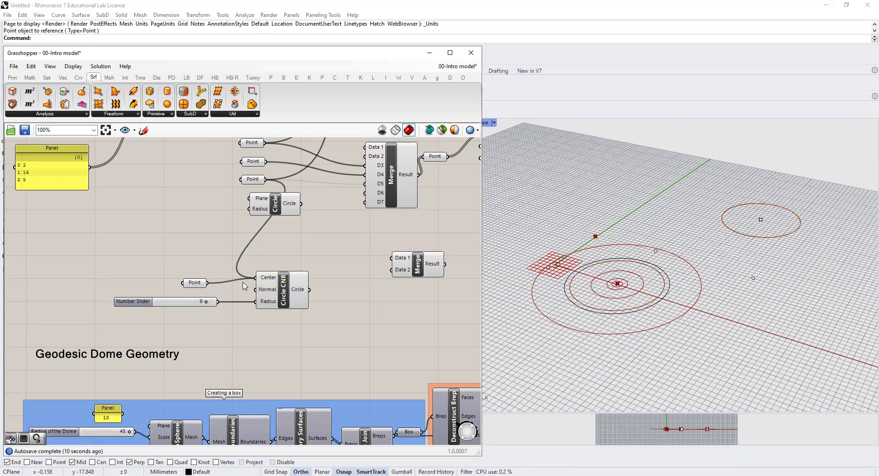
pyautogui.click(200, 285)
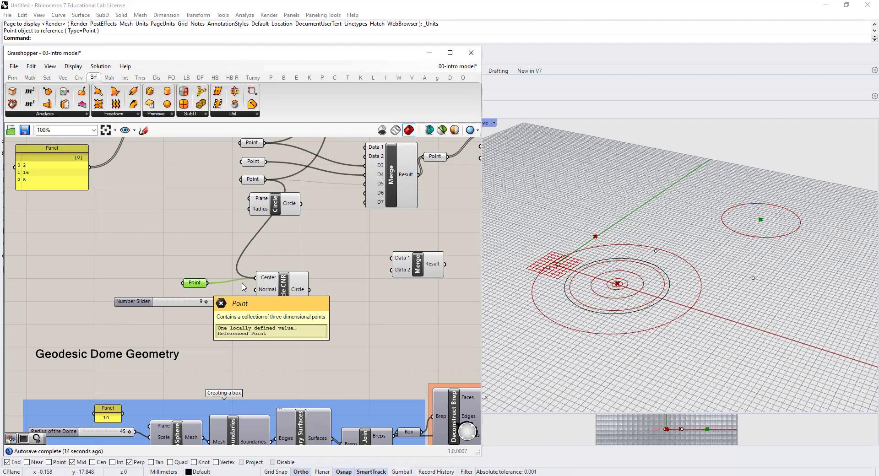
# Set the wire display of the lower Circle CNR's Center input to Faint
pyautogui.moveTo(316, 347); pyautogui.dragTo(332, 307, button='right')
pyautogui.scroll(1, 282, 247)
pyautogui.scroll(4, 282, 249)
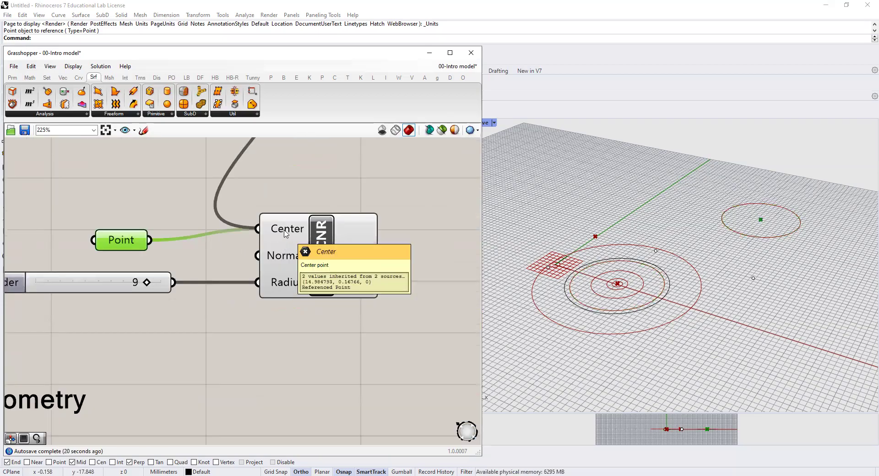
pyautogui.rightClick(285, 233)
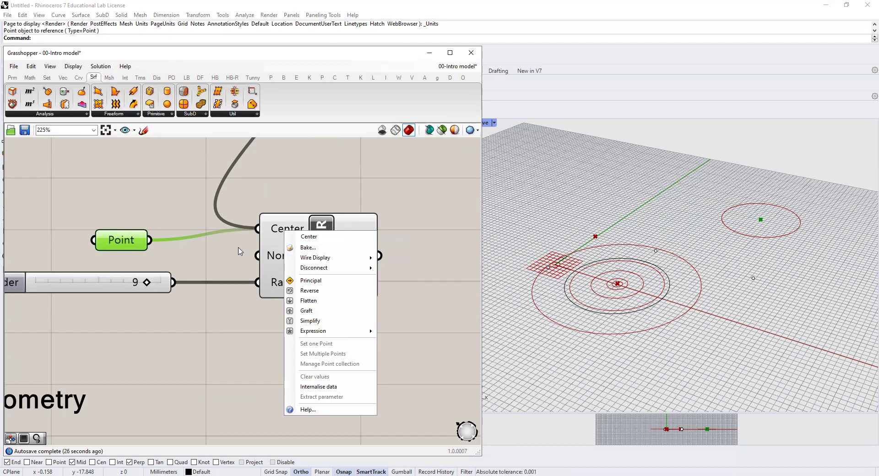
pyautogui.rightClick(288, 231)
pyautogui.moveTo(321, 256)
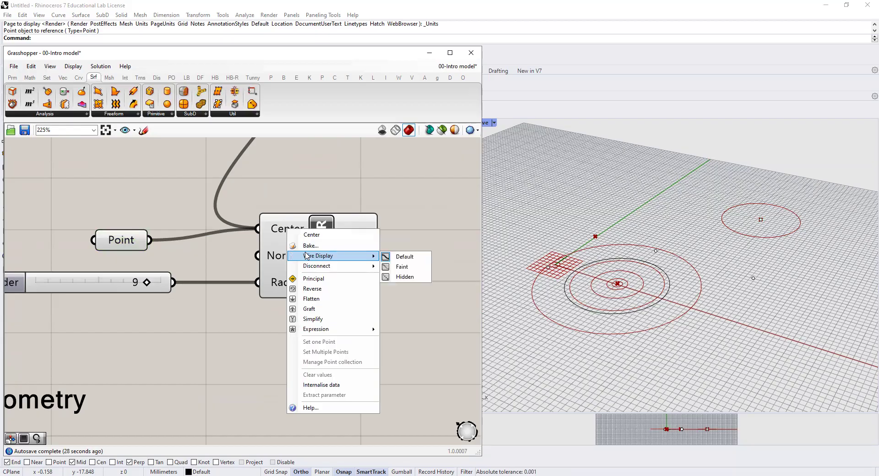
pyautogui.click(404, 267)
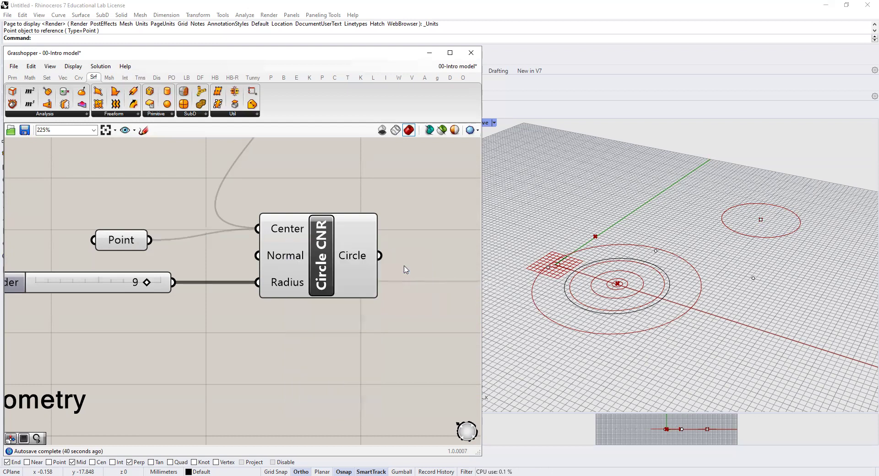
# Change the wire display of the lower Circle CNR's Center input to Hidden
pyautogui.scroll(-3, 227, 295)
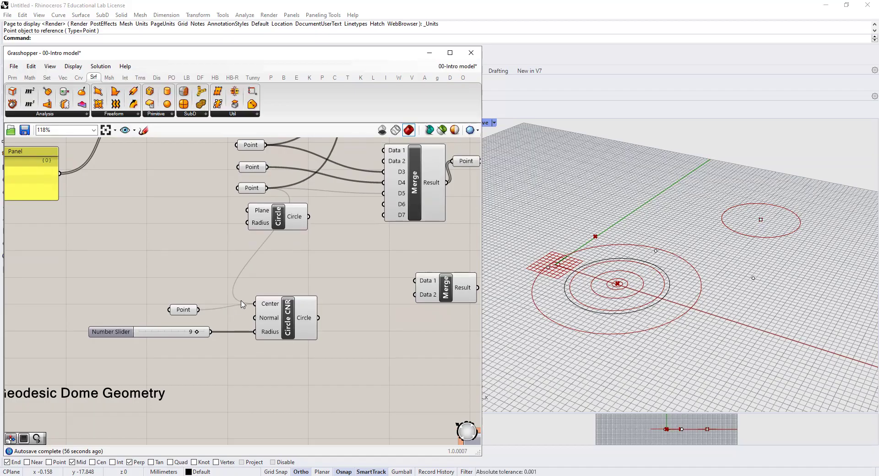
pyautogui.moveTo(267, 307)
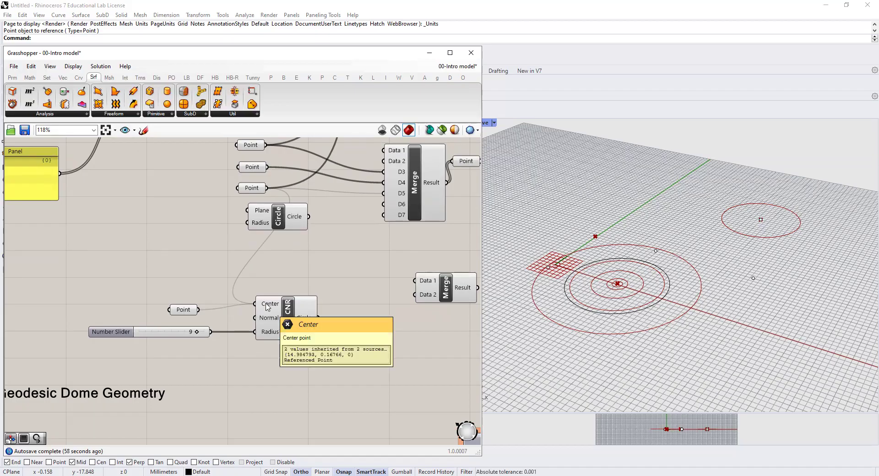
pyautogui.rightClick(268, 307)
pyautogui.moveTo(297, 319)
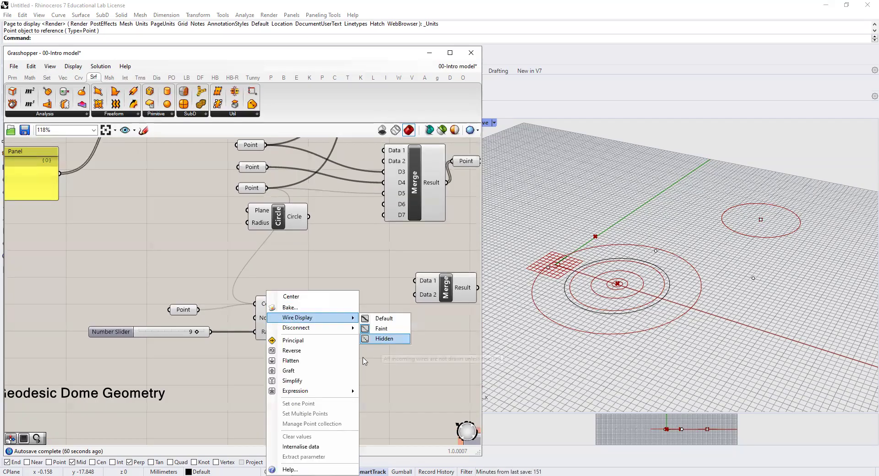
pyautogui.click(368, 338)
pyautogui.moveTo(259, 311)
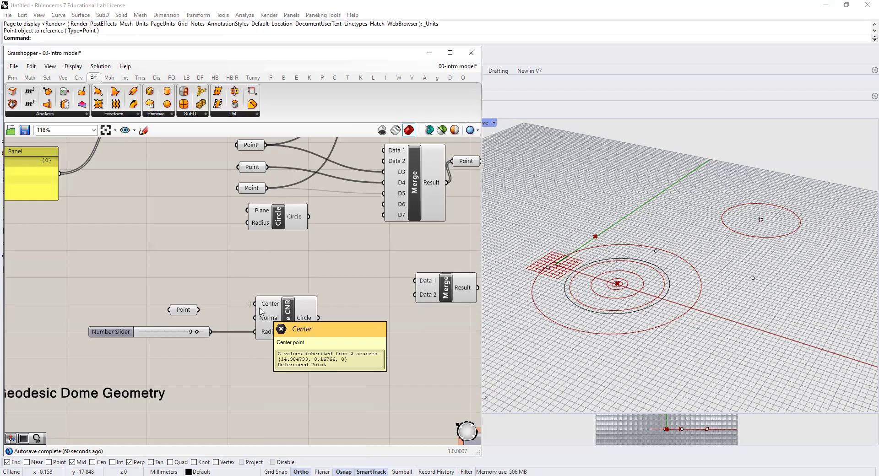
# Examine the hidden-wire marker at the lower Circle CNR's Center input and return that input's wire display to Default
pyautogui.scroll(-3, 258, 312)
pyautogui.scroll(4, 242, 319)
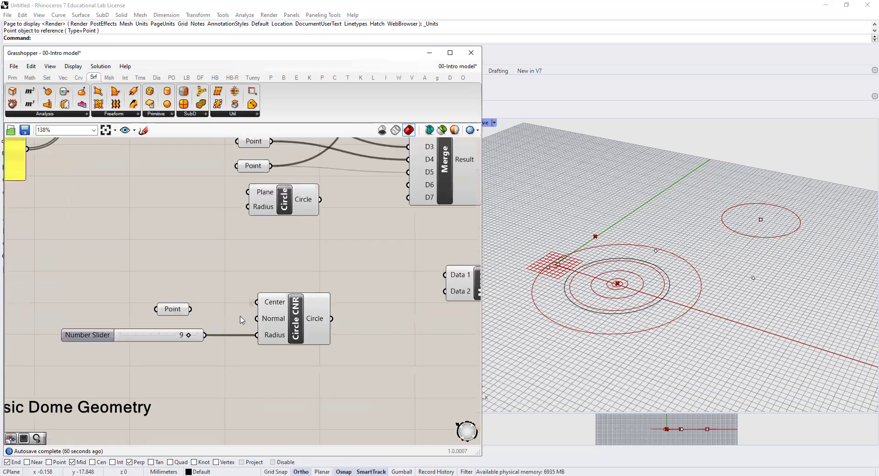
pyautogui.scroll(1, 242, 319)
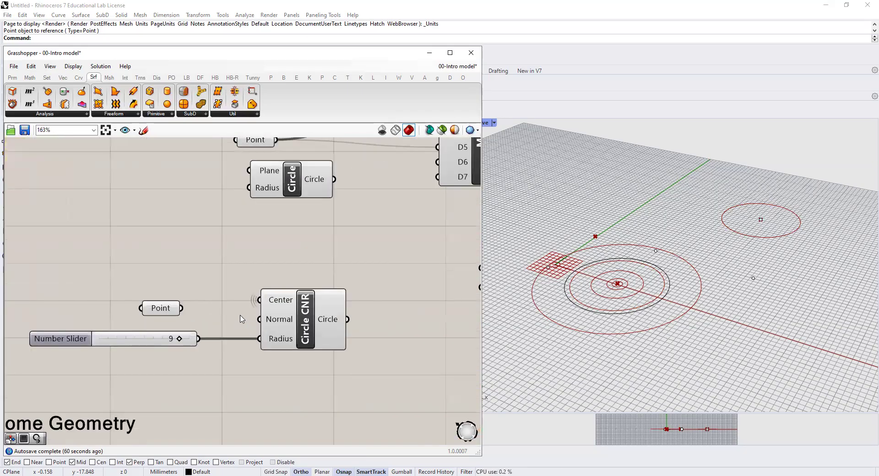
pyautogui.moveTo(231, 308); pyautogui.dragTo(280, 279, button='right')
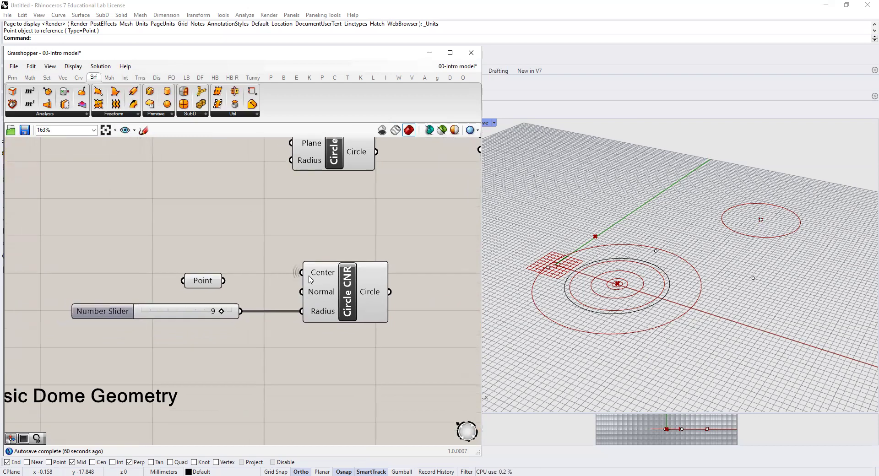
pyautogui.scroll(3, 314, 278)
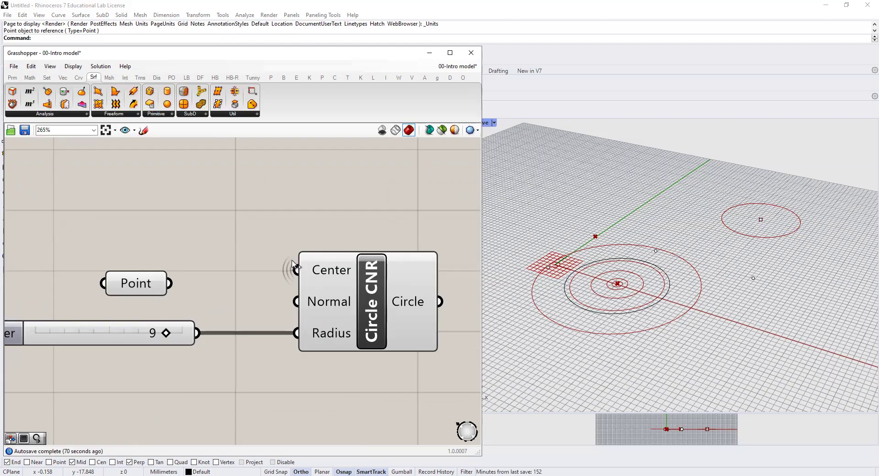
pyautogui.moveTo(319, 271)
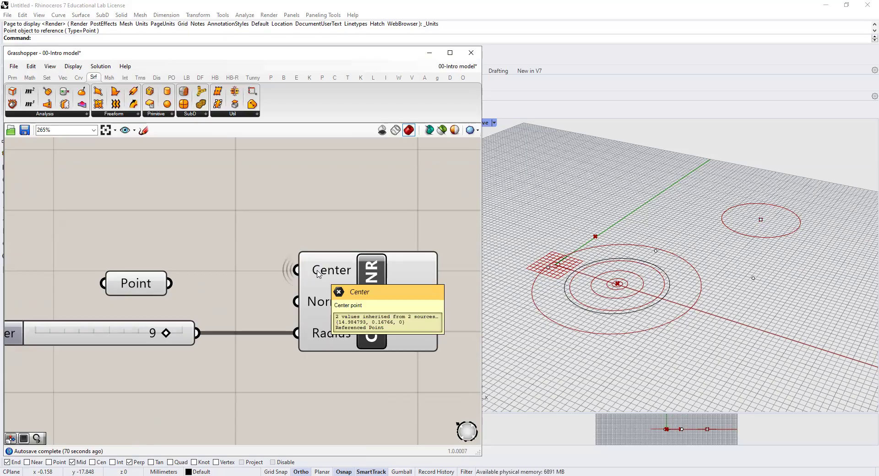
pyautogui.rightClick(319, 274)
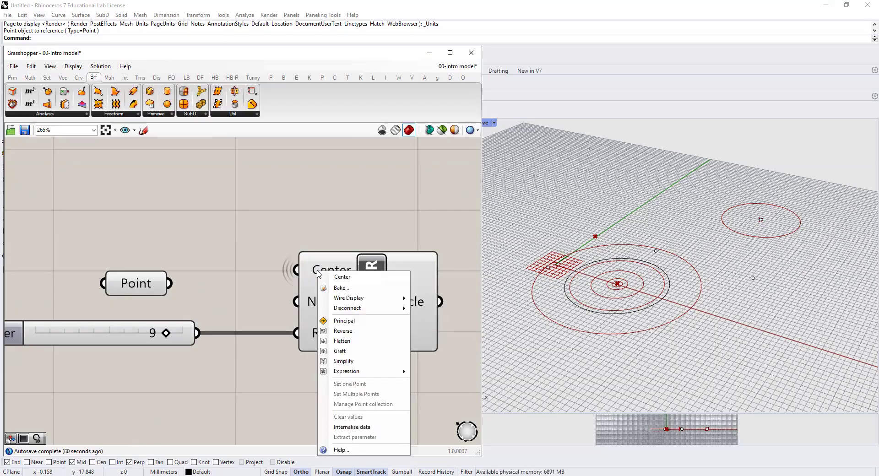
pyautogui.moveTo(341, 310)
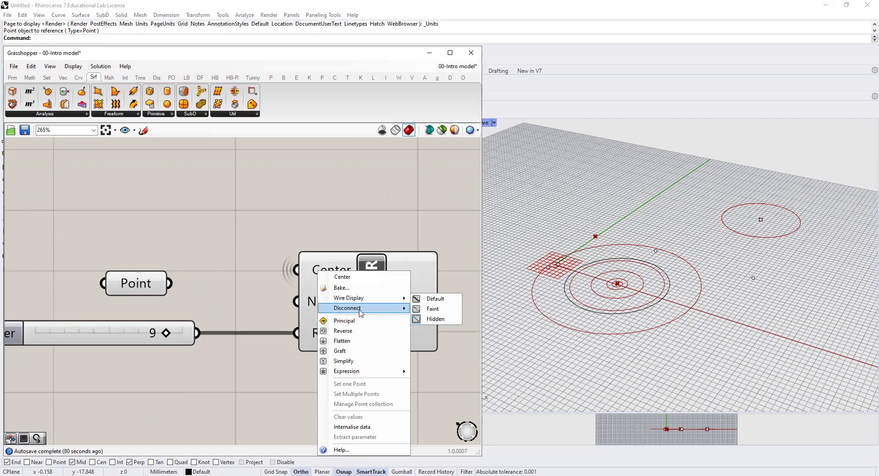
pyautogui.moveTo(378, 298)
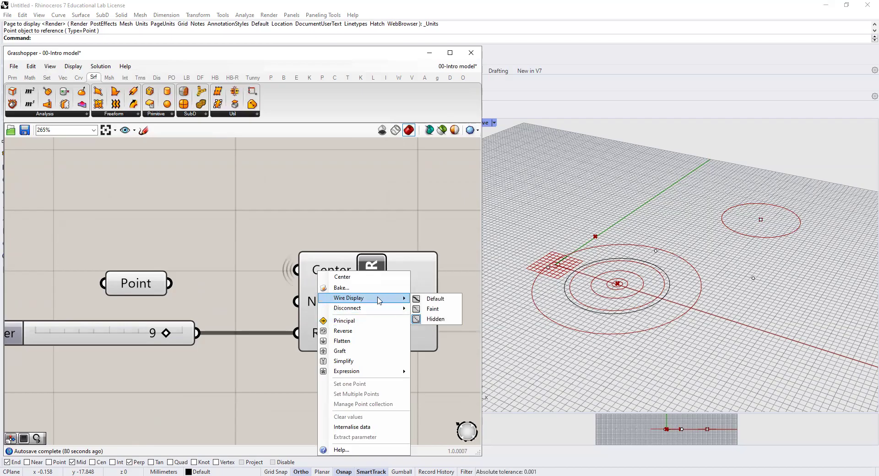
pyautogui.click(432, 299)
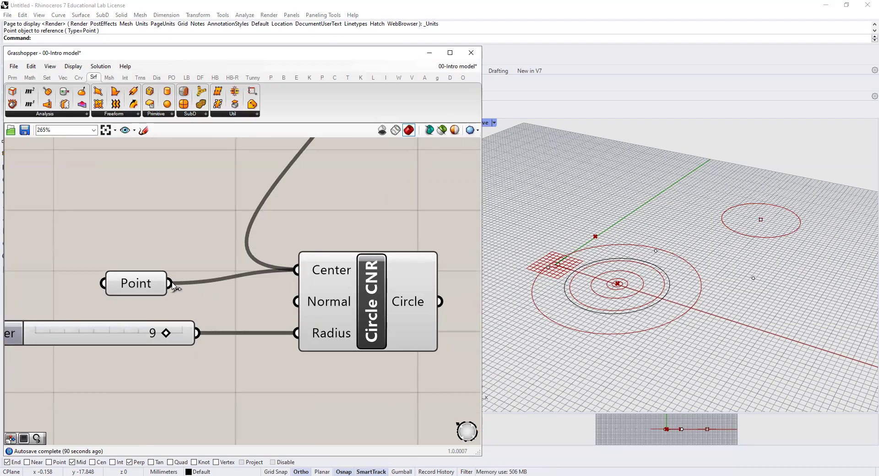
# Look over the definition from the point and circle components to the Geodesic Dome Geometry groups, and switch to the Rhino window
pyautogui.scroll(-5, 173, 284)
pyautogui.scroll(-2, 174, 285)
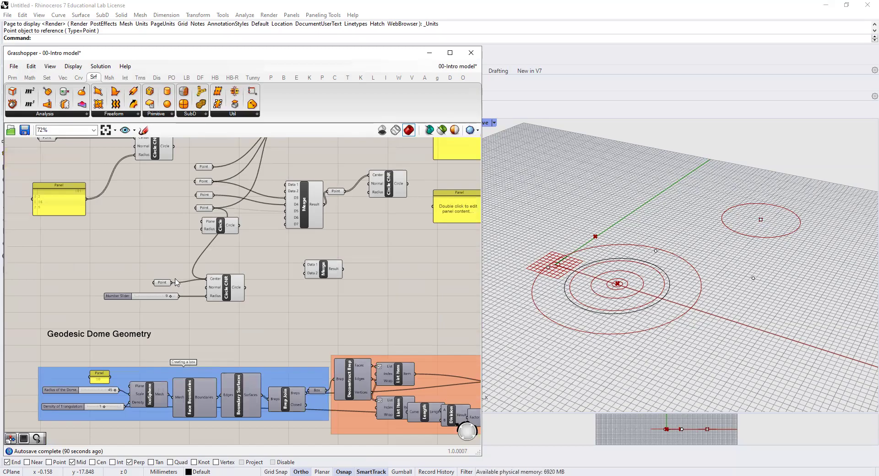
pyautogui.scroll(-4, 174, 284)
pyautogui.moveTo(243, 408); pyautogui.dragTo(251, 360, button='right')
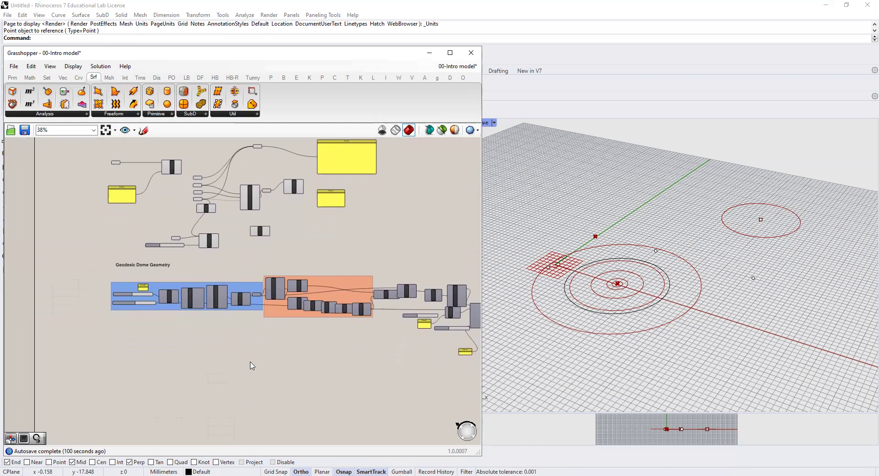
pyautogui.moveTo(255, 345); pyautogui.dragTo(237, 370, button='right')
pyautogui.scroll(4, 183, 249)
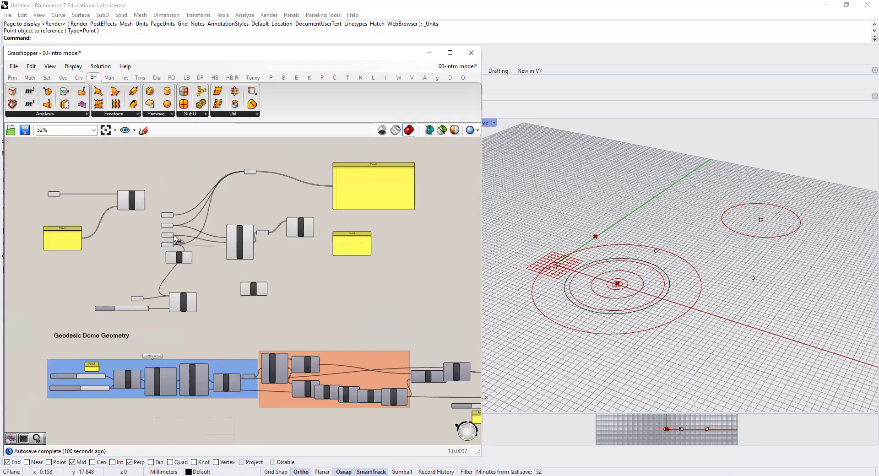
pyautogui.moveTo(204, 251); pyautogui.dragTo(226, 301, button='right')
pyautogui.scroll(-2, 226, 302)
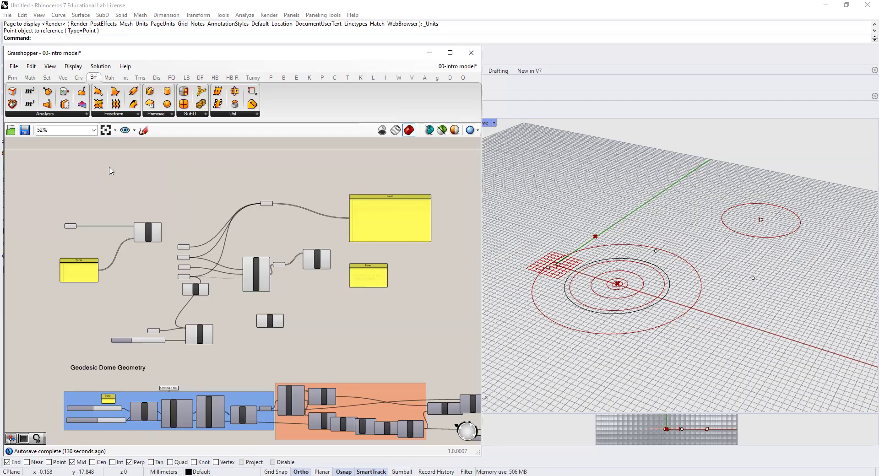
pyautogui.click(754, 111)
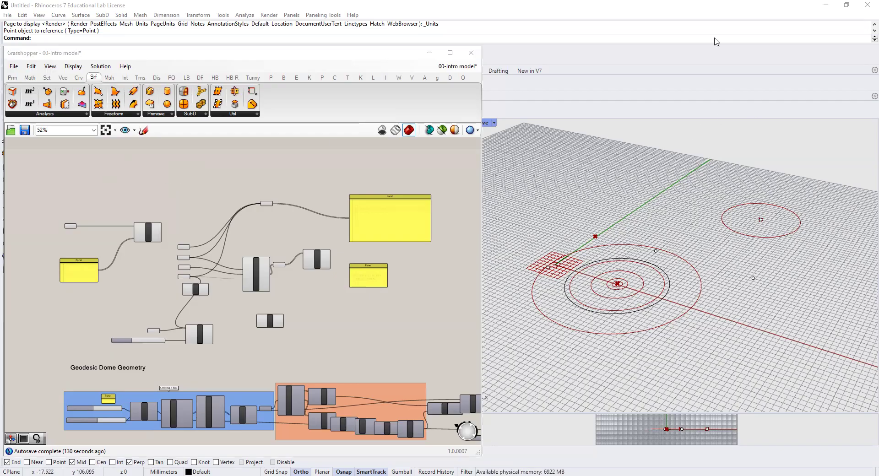